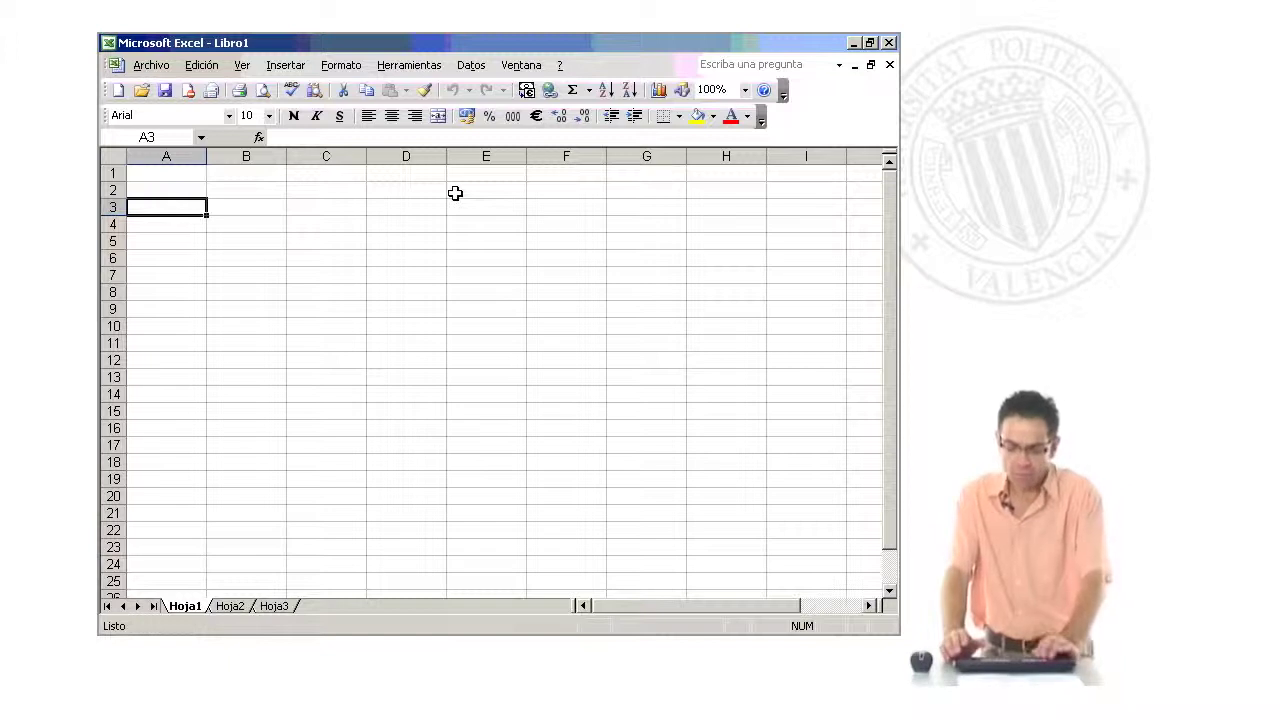
Enter the values 23,5, 23,4 and 23,57 in cells A3 to A5
text(23,5)
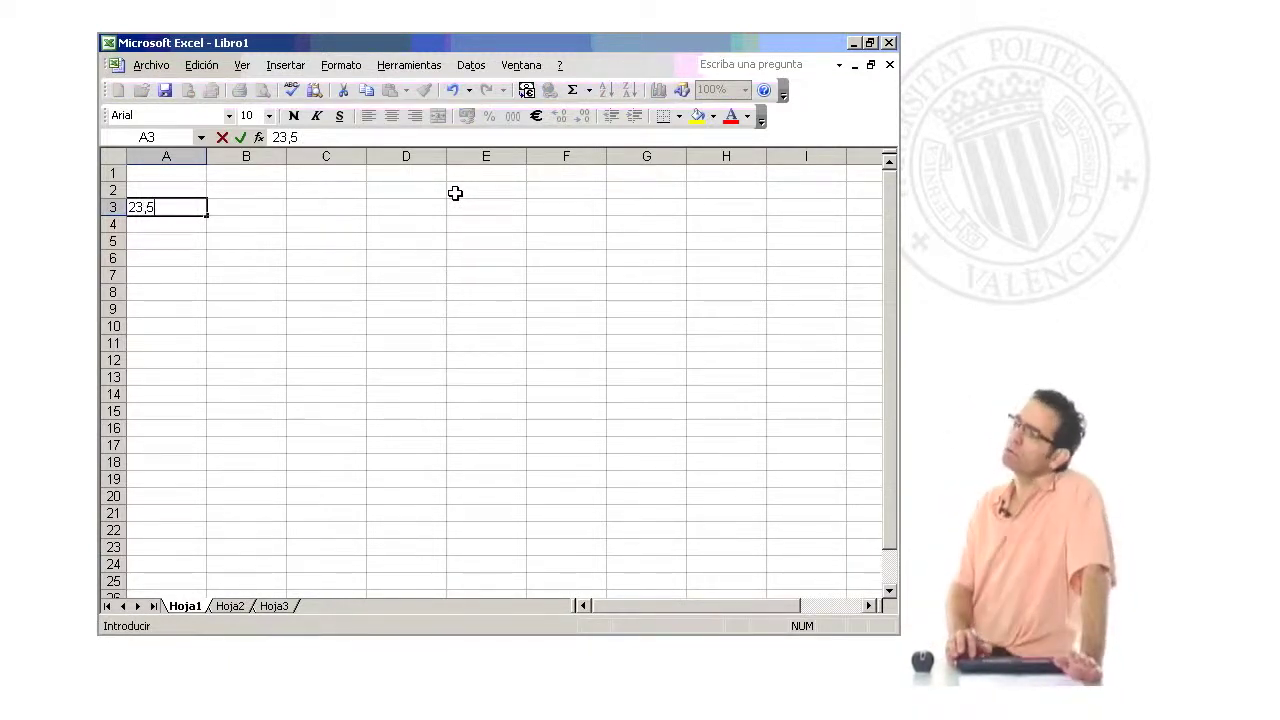
key(Return)
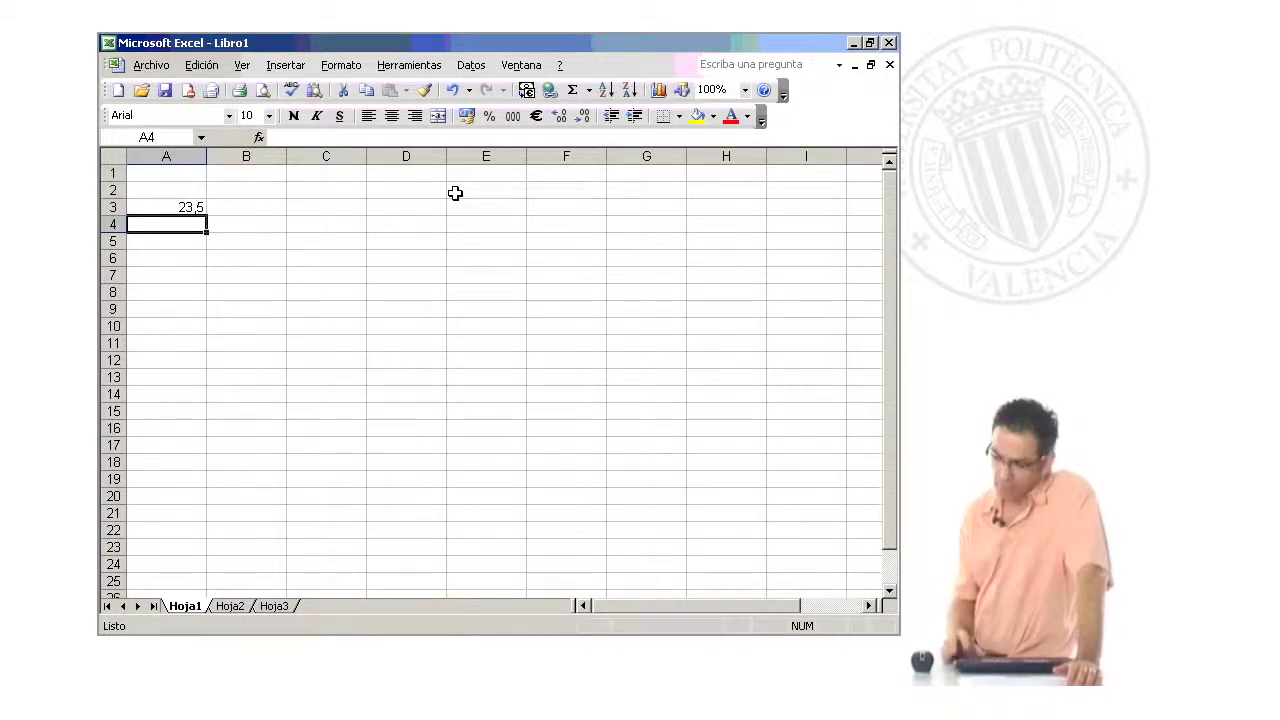
text(23)
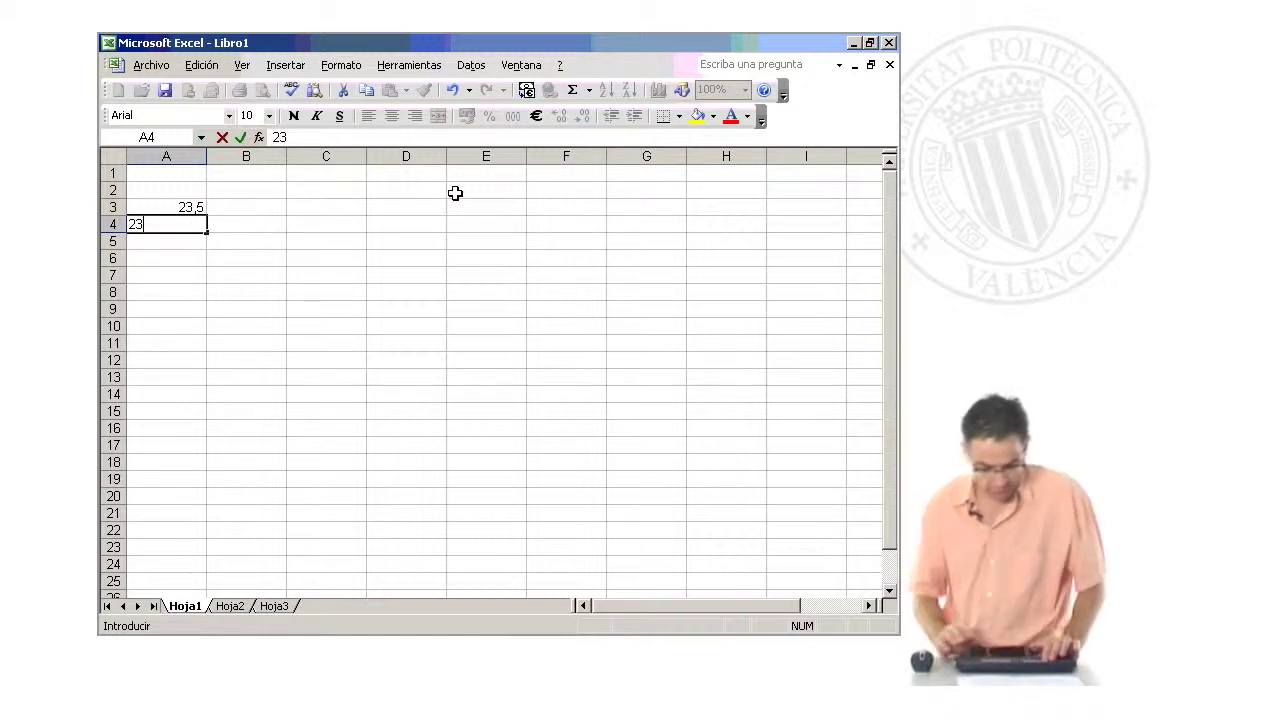
text(,4)
key(Return)
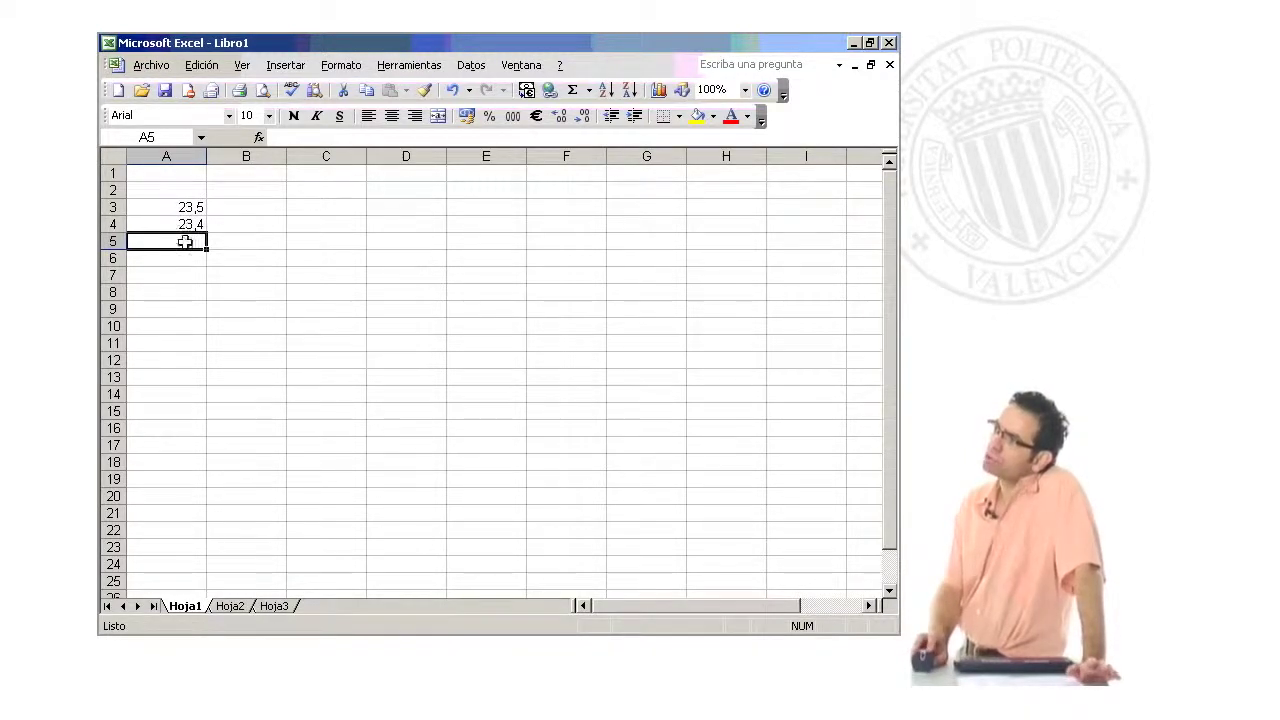
text(23,)
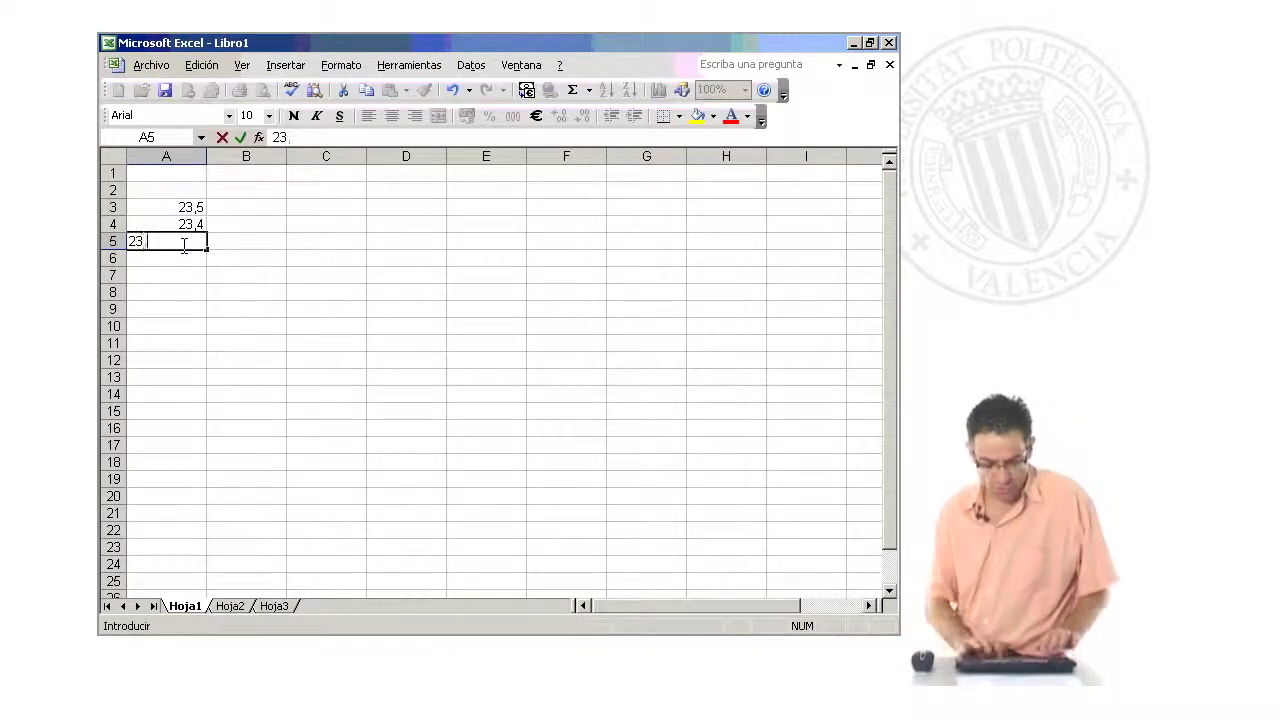
text(57)
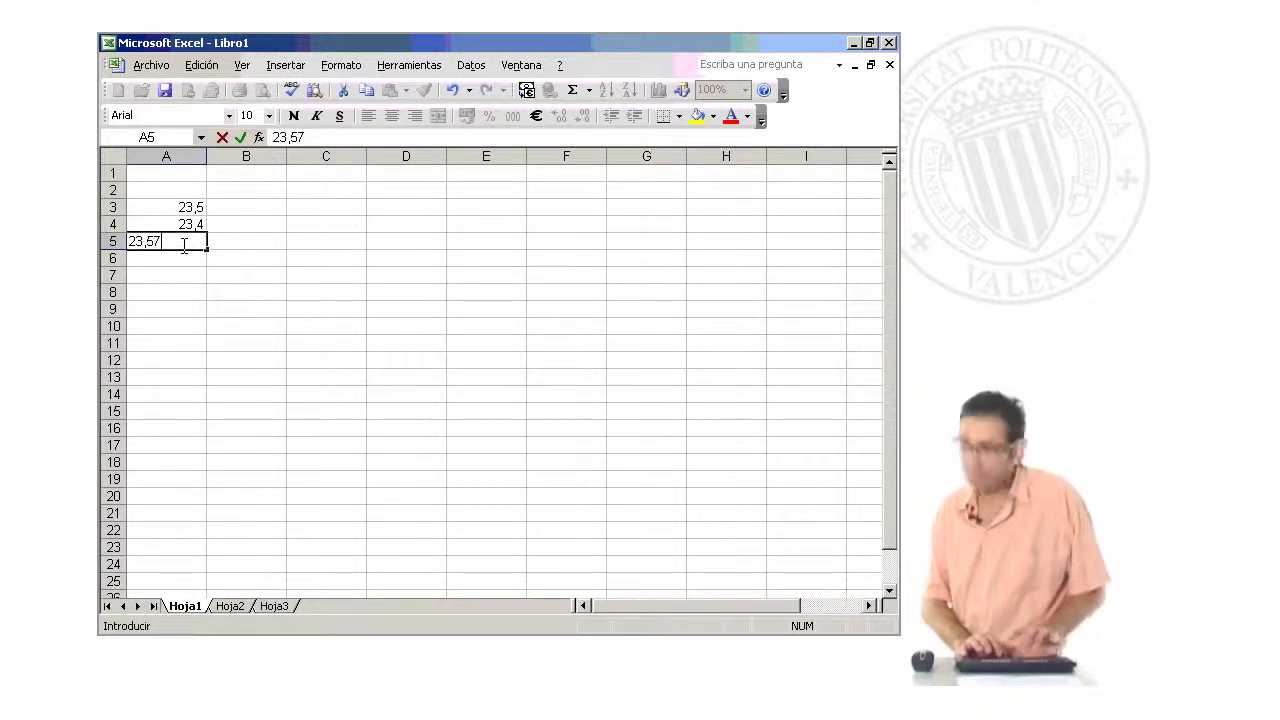
key(Return)
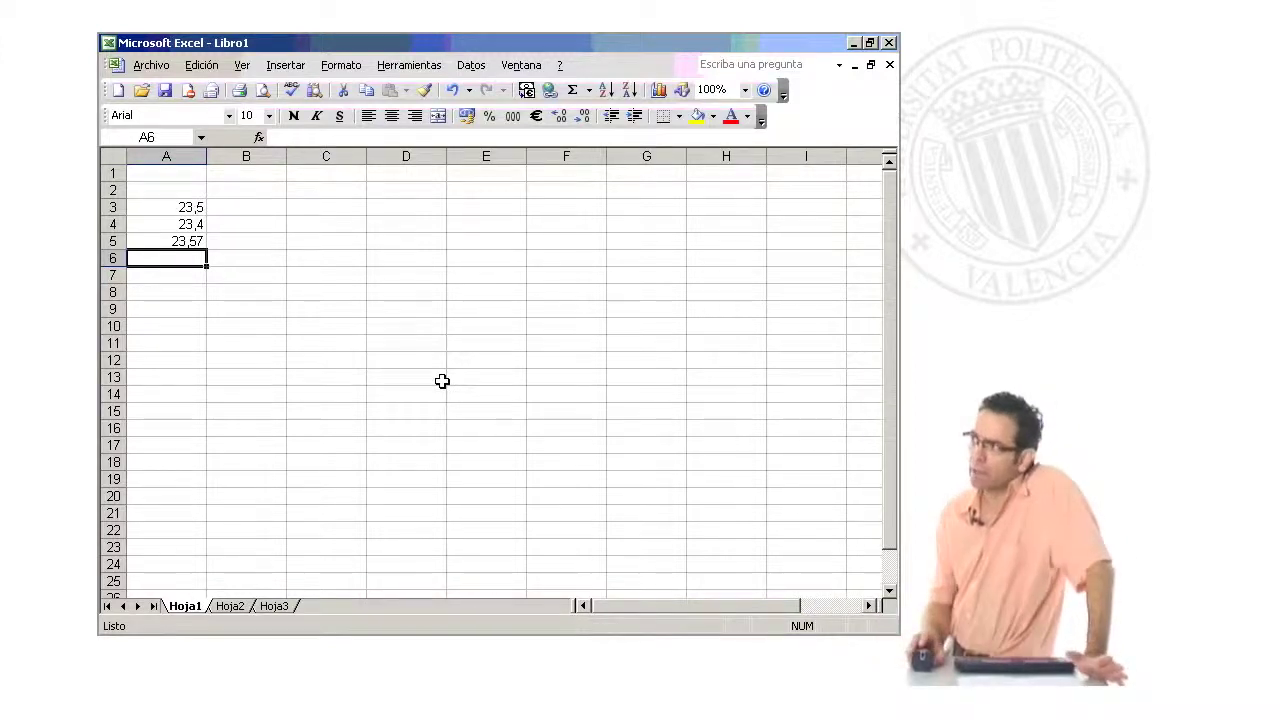
Add the heading "Datos" in cell A2 above the column of values
click(183, 207)
drag(183, 207, 180, 240)
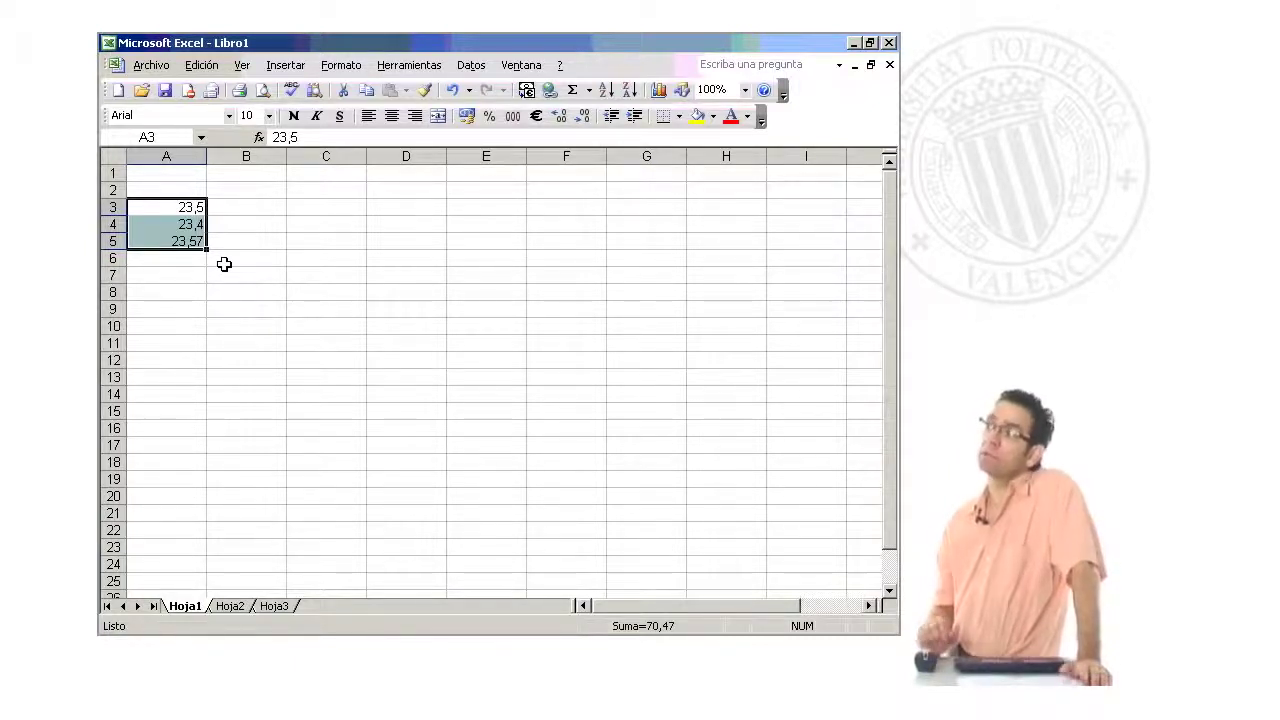
click(189, 191)
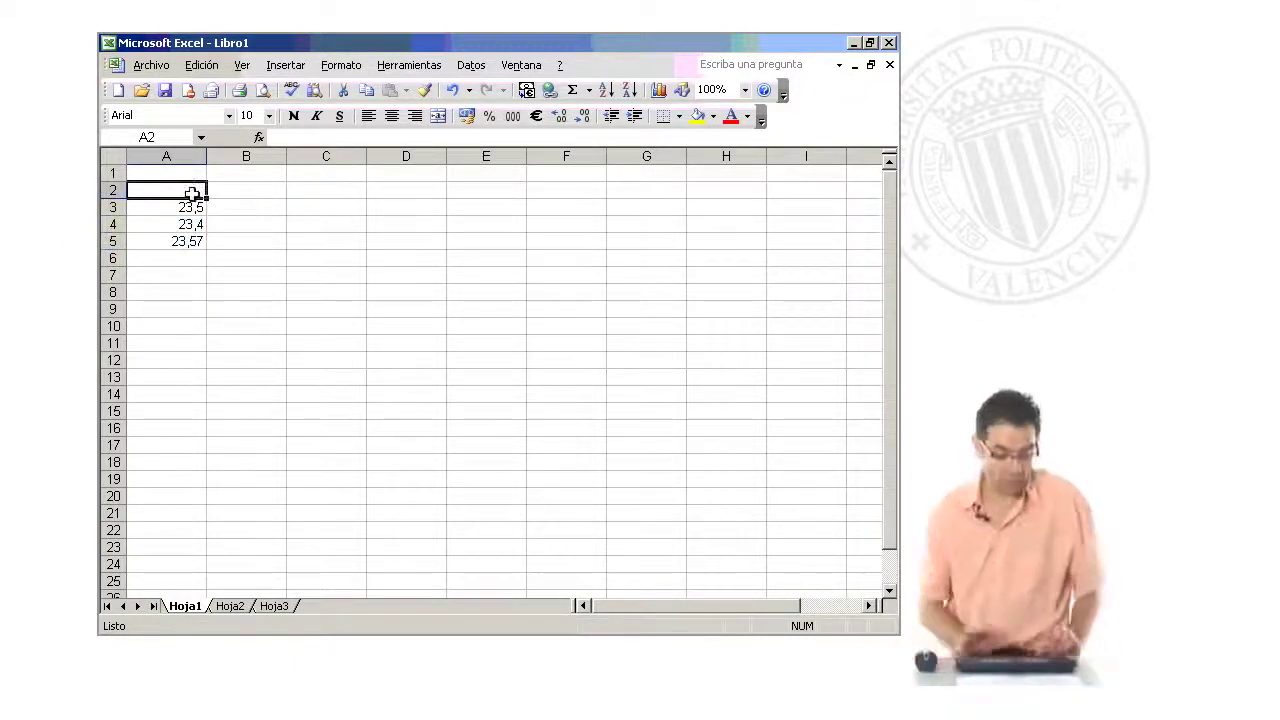
text(Datos)
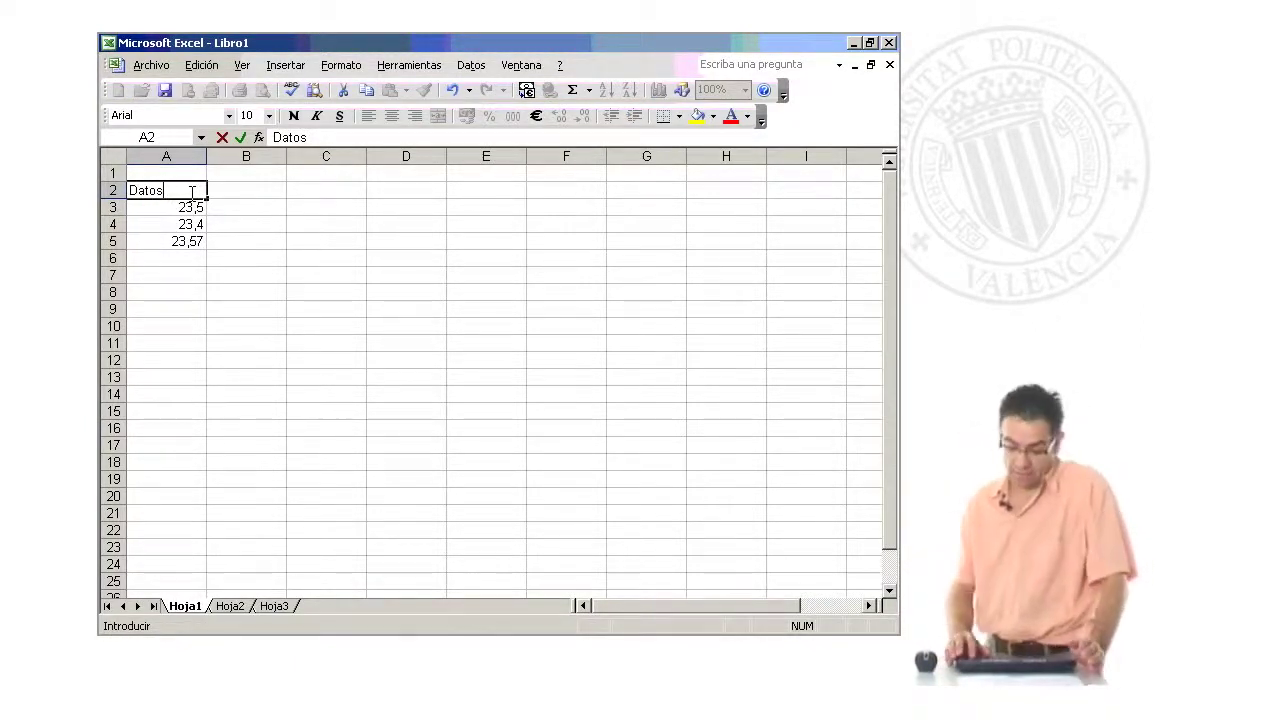
key(Return)
key(Return)
key(Return)
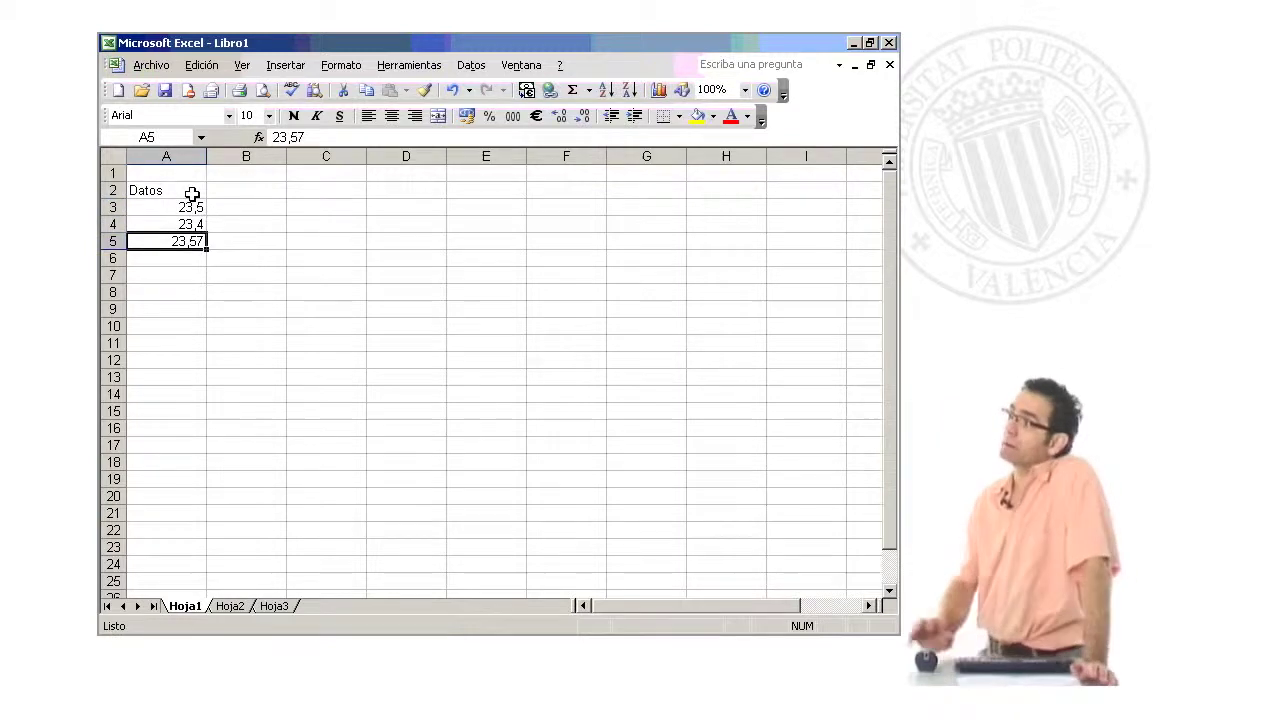
Format the values in A3:A5 to show two decimal places
drag(189, 206, 189, 241)
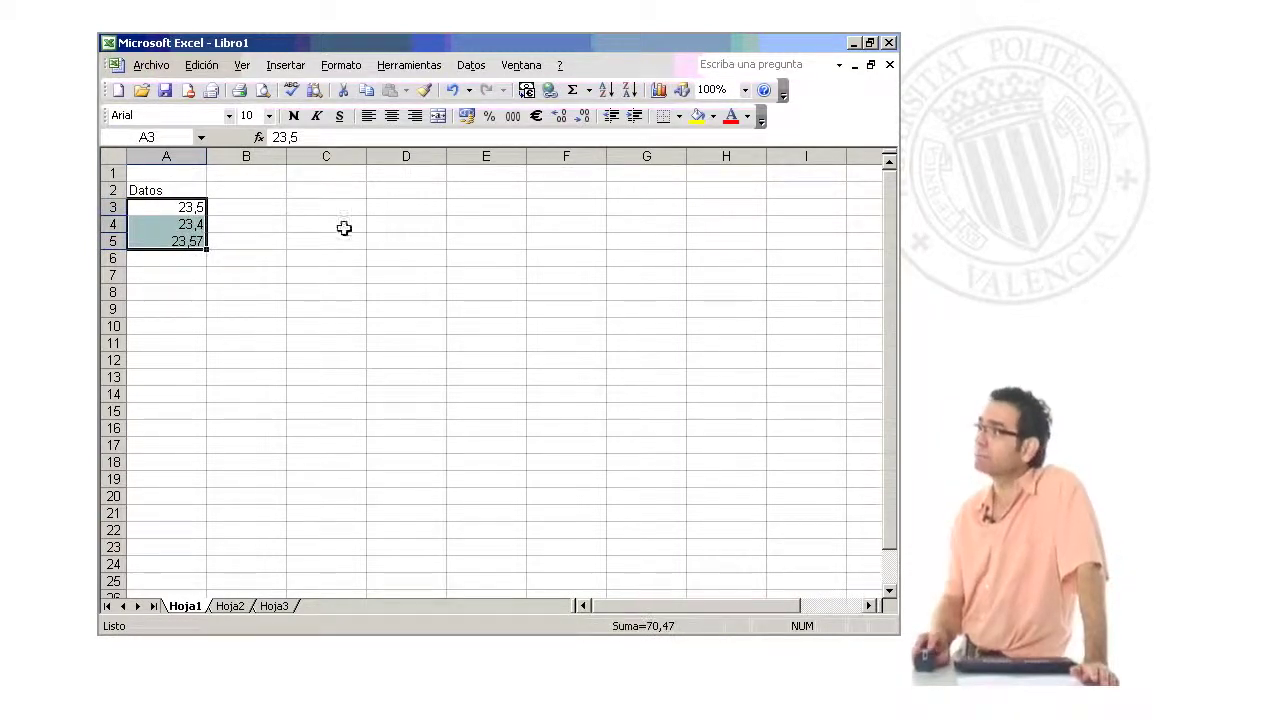
click(581, 116)
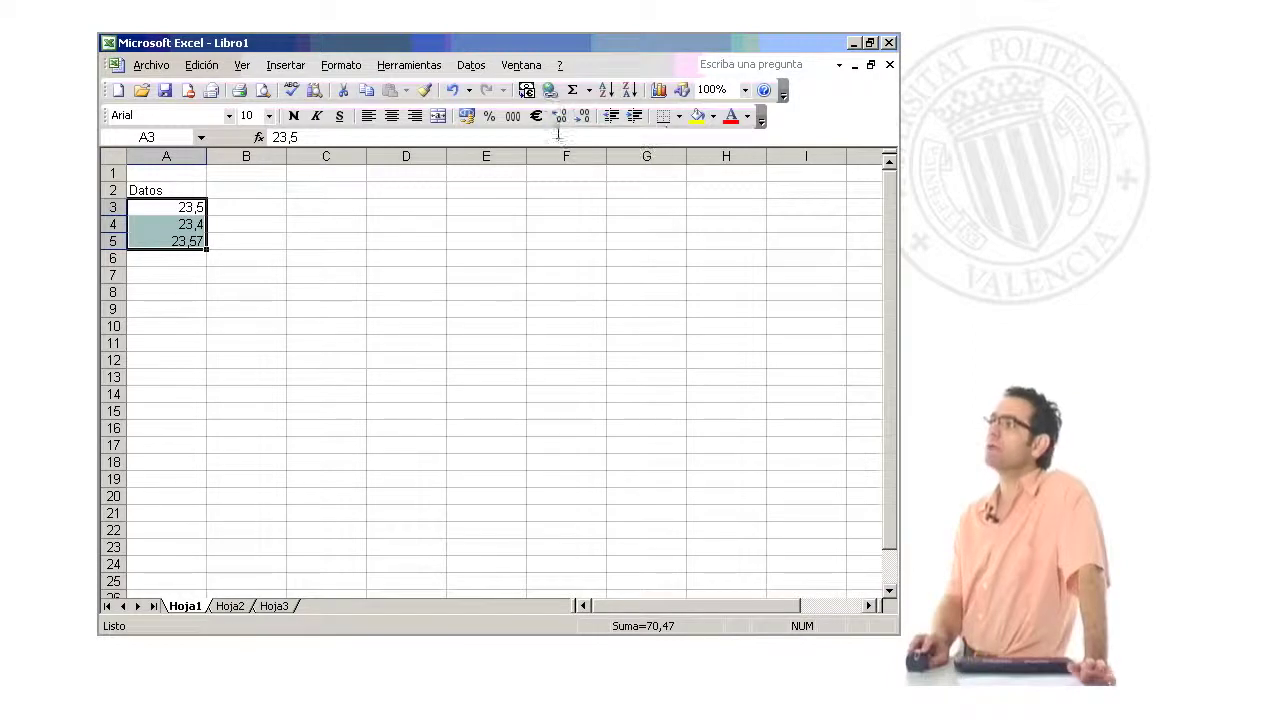
click(561, 121)
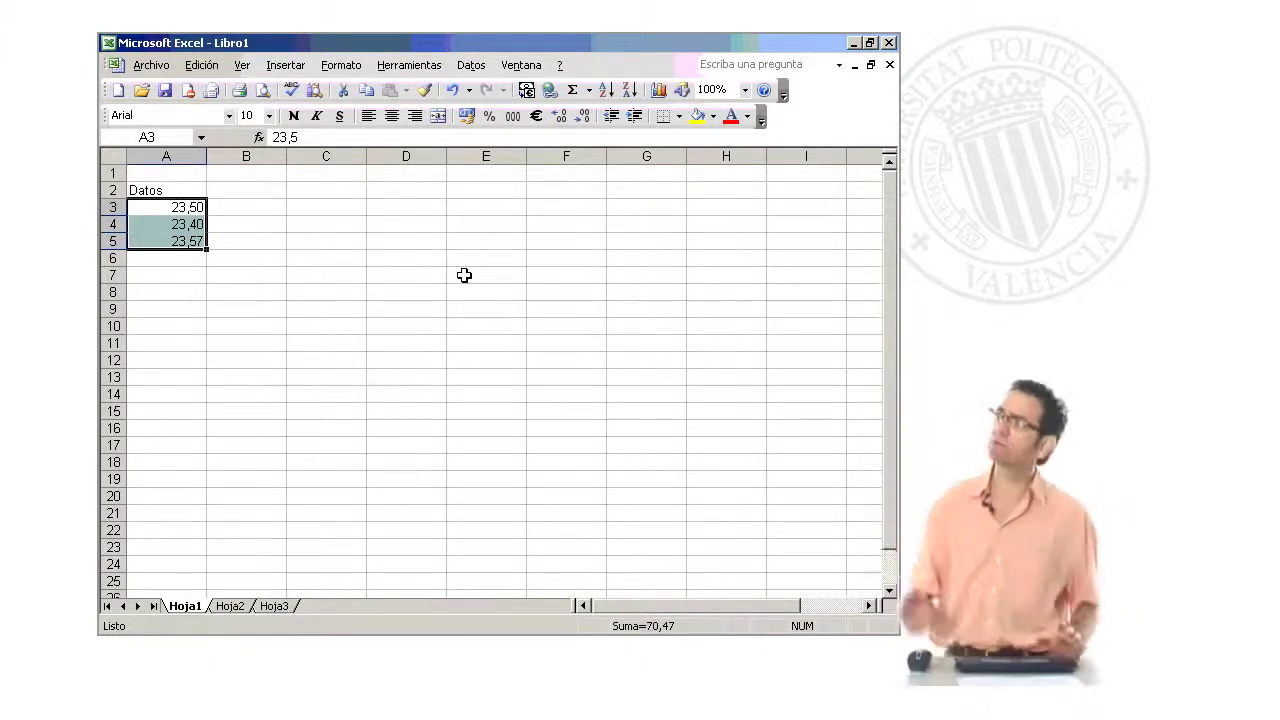
Enter 24,56789 in cell A6 as a number, without a trailing comma
click(184, 258)
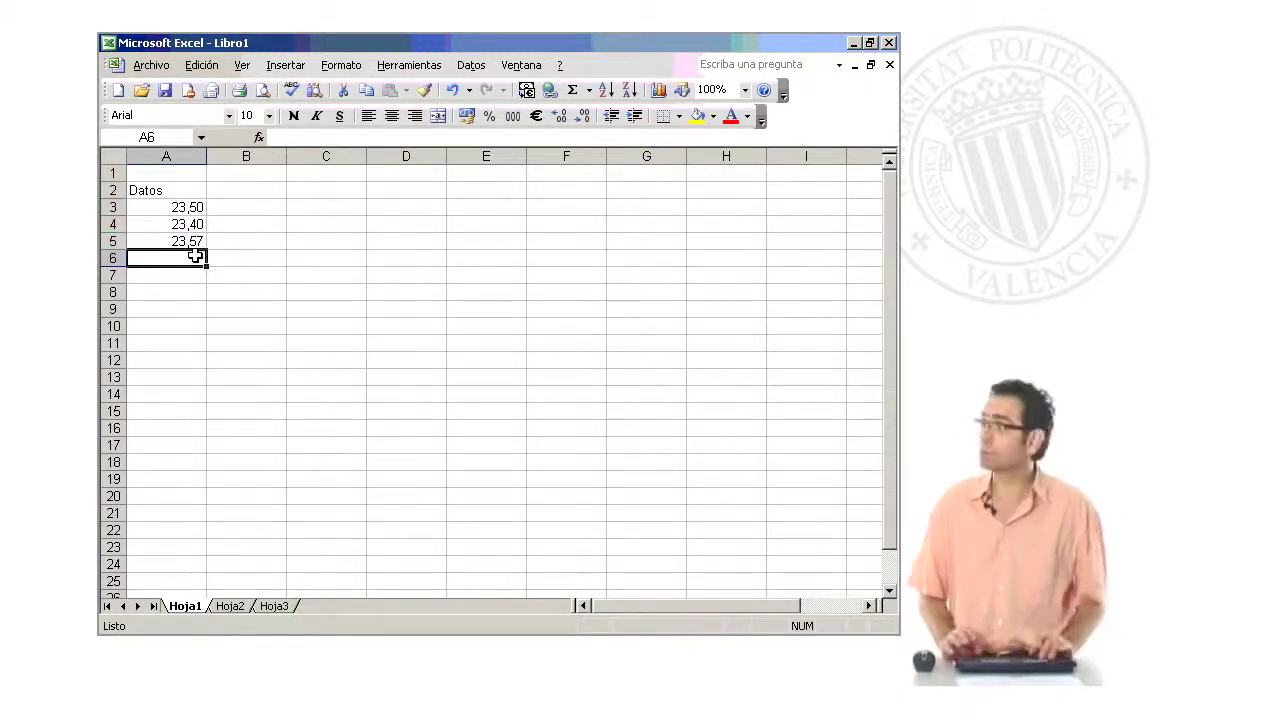
text(24,5678)
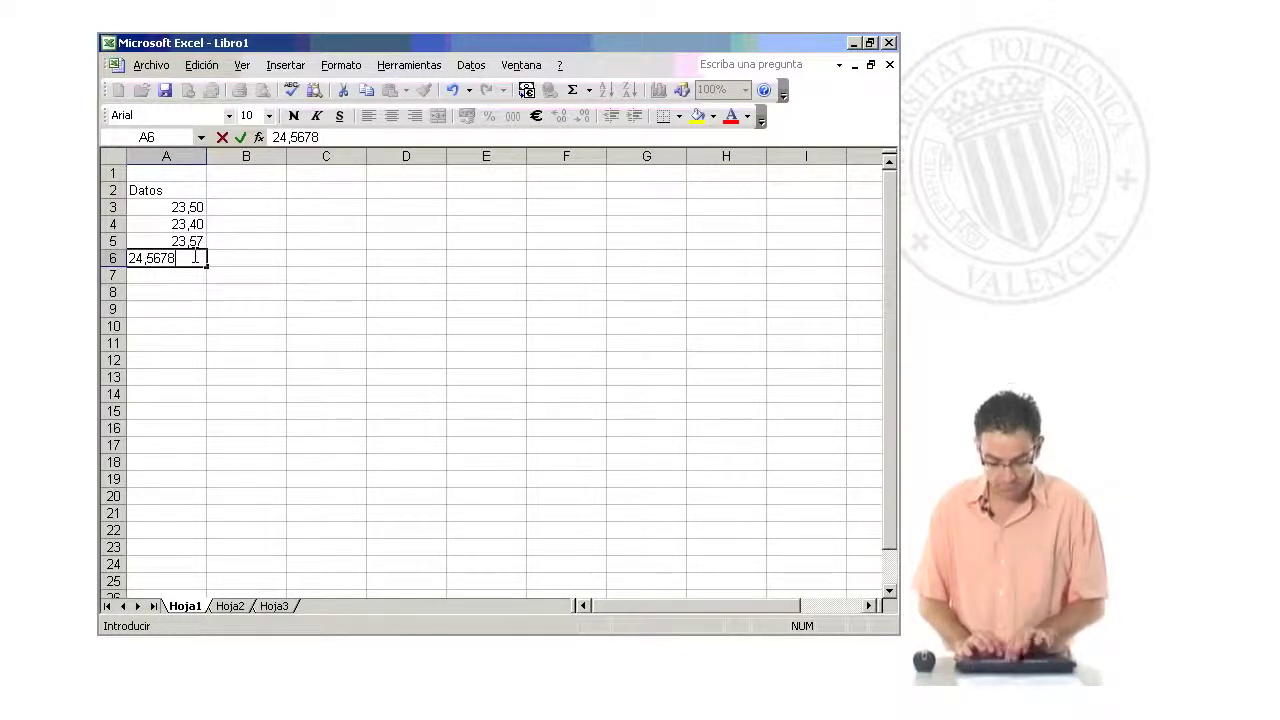
text(9,)
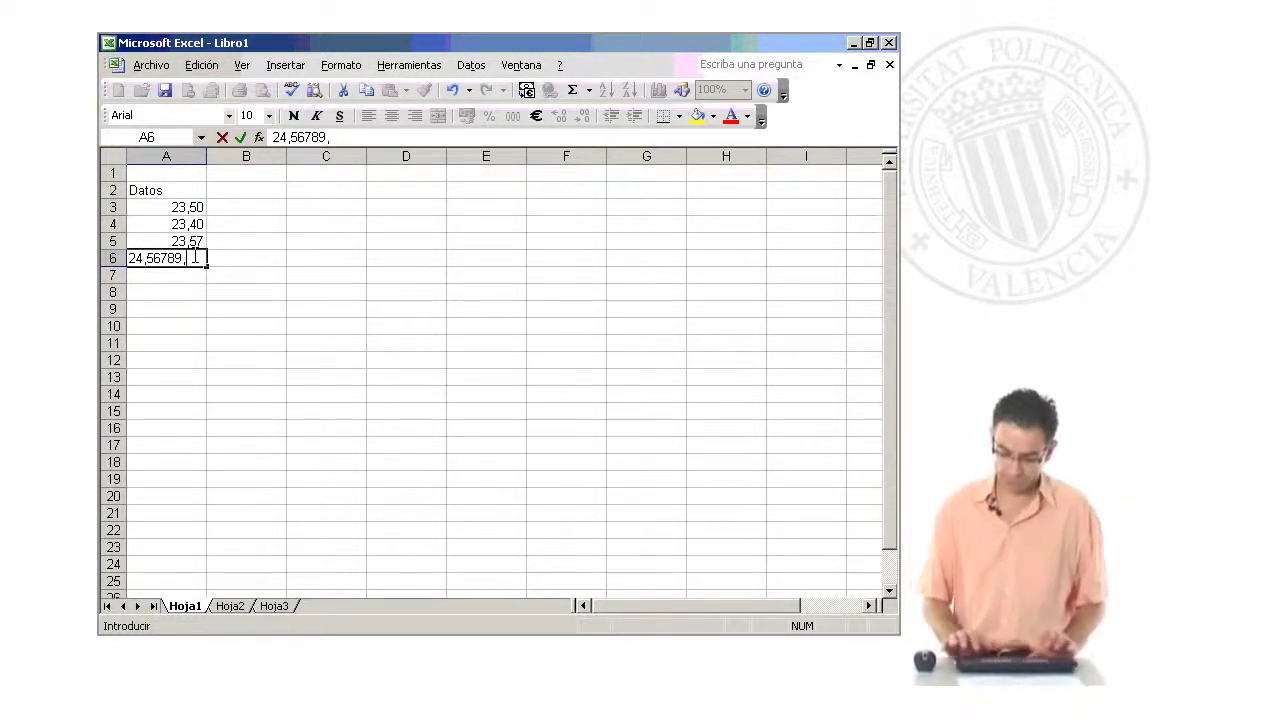
key(Return)
click(195, 257)
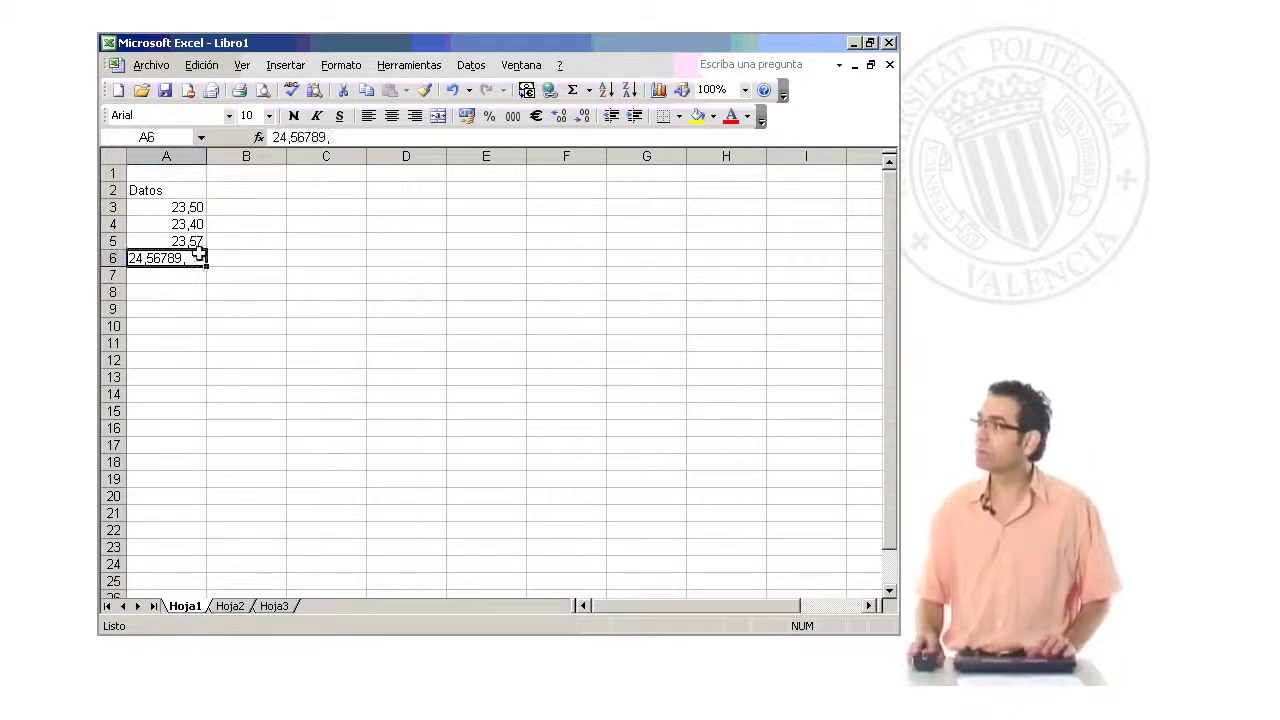
click(380, 137)
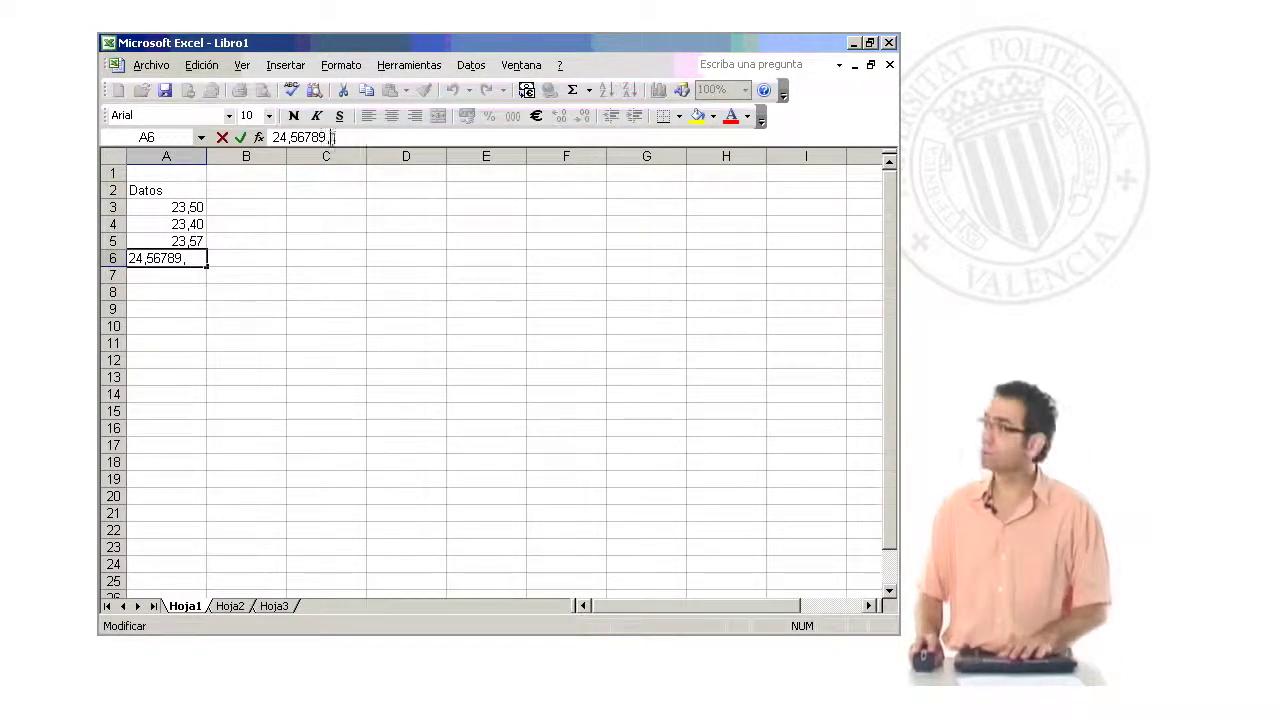
key(BackSpace)
key(Return)
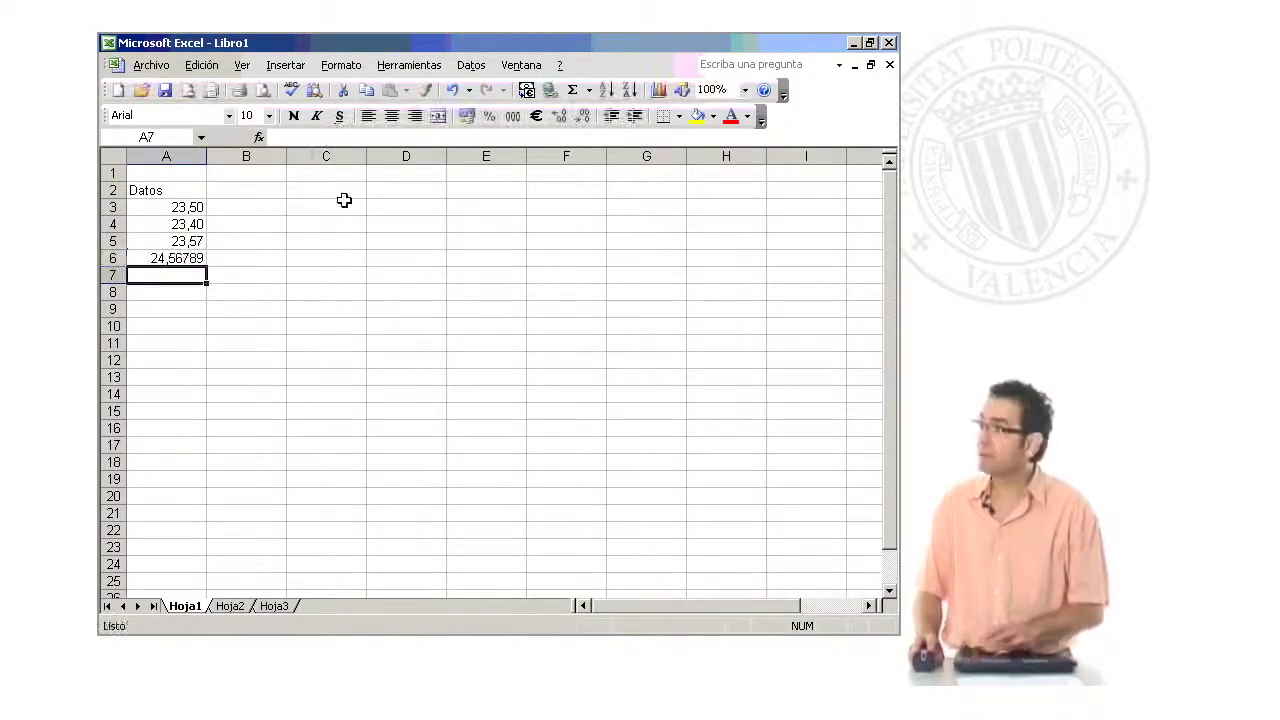
Increase the decimals of A3:A6 so that all values show six decimal places
click(166, 258)
drag(166, 258, 166, 208)
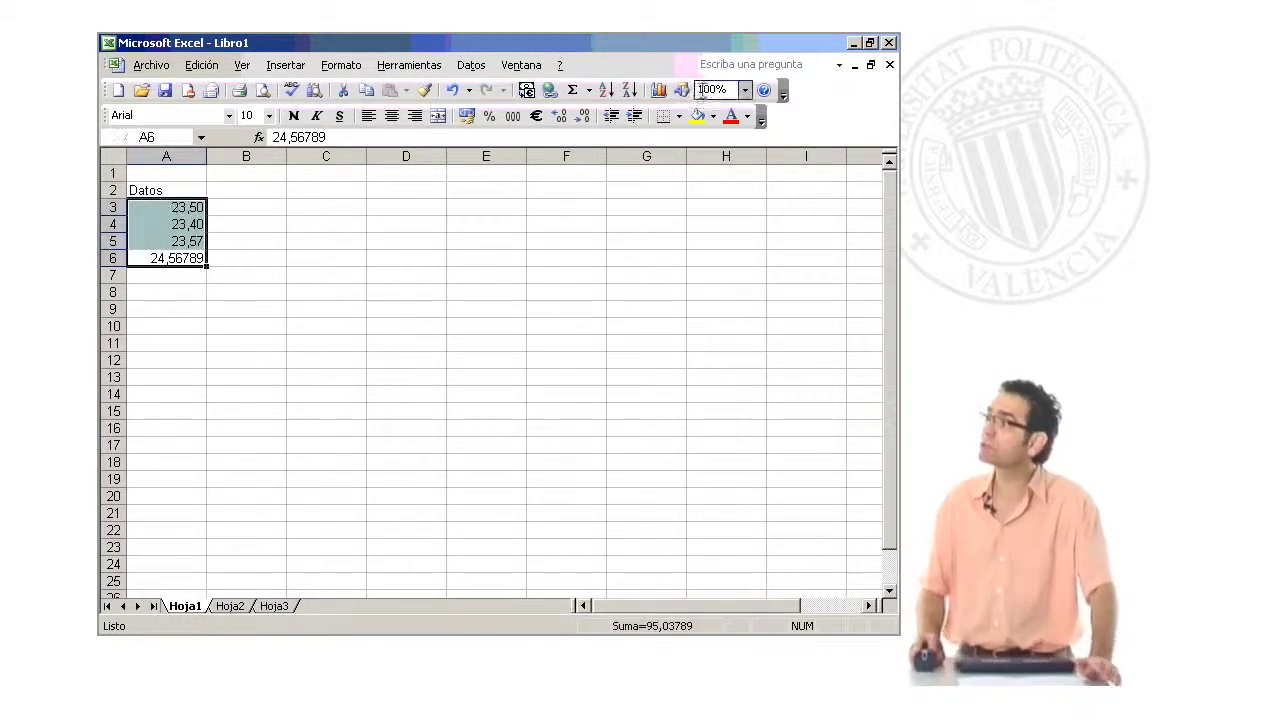
click(559, 118)
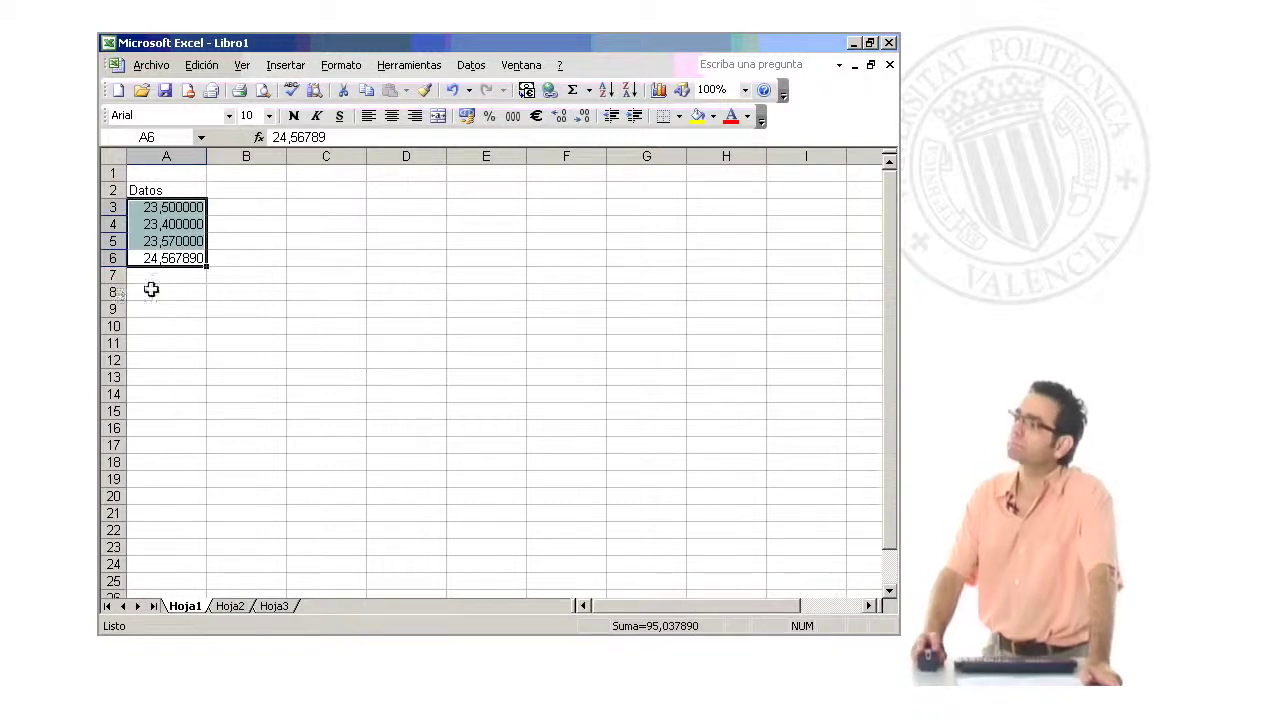
click(176, 290)
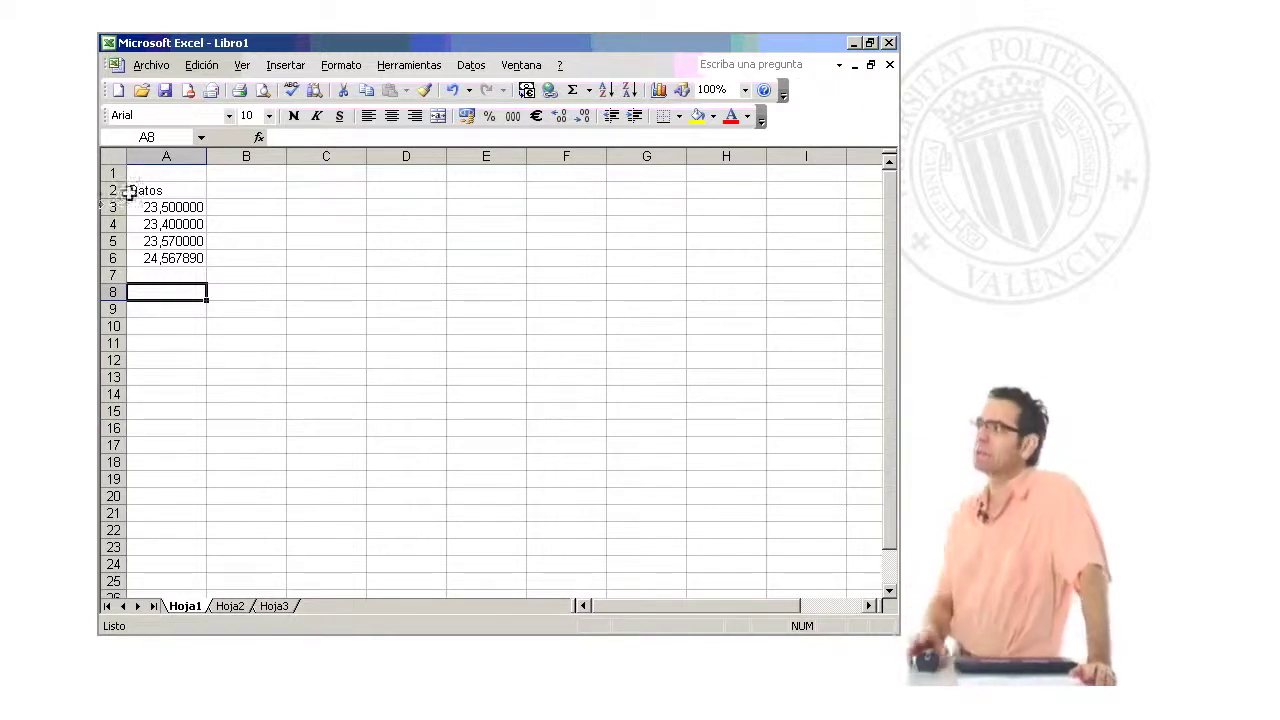
Reduce the decimals of A3:A6 so that all values show one decimal place
drag(150, 208, 151, 258)
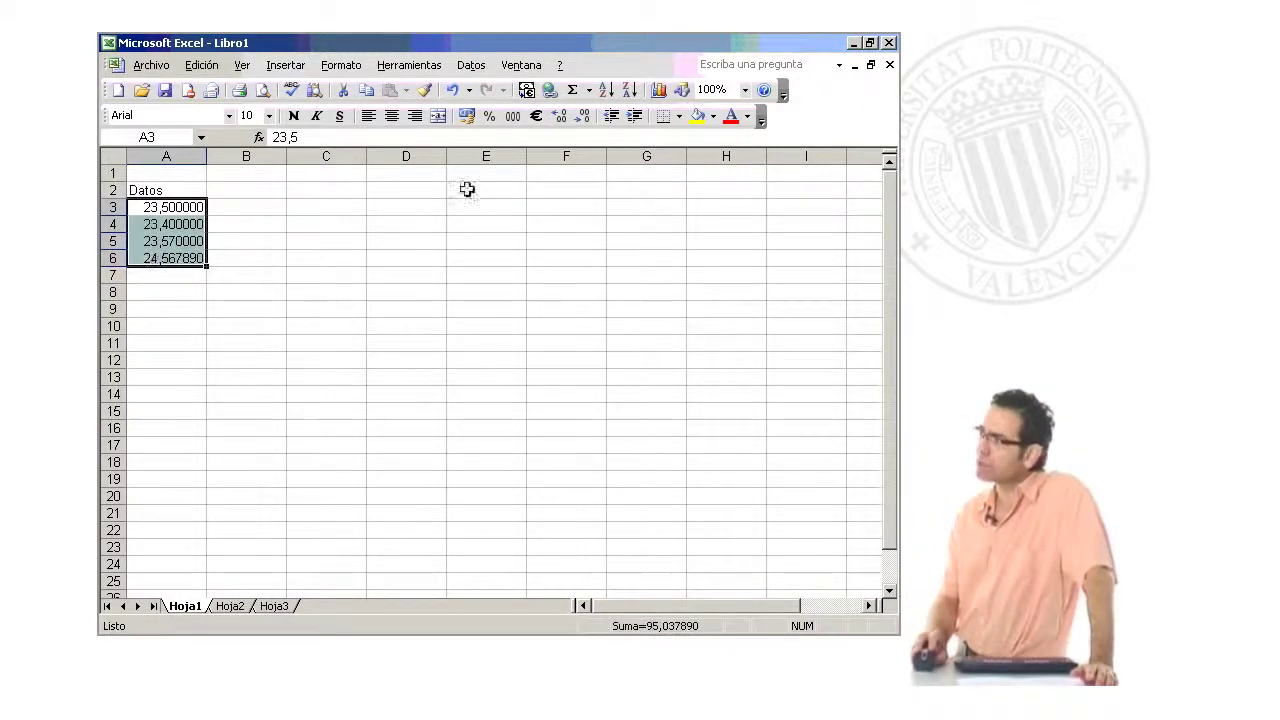
click(581, 117)
click(581, 117)
click(581, 117)
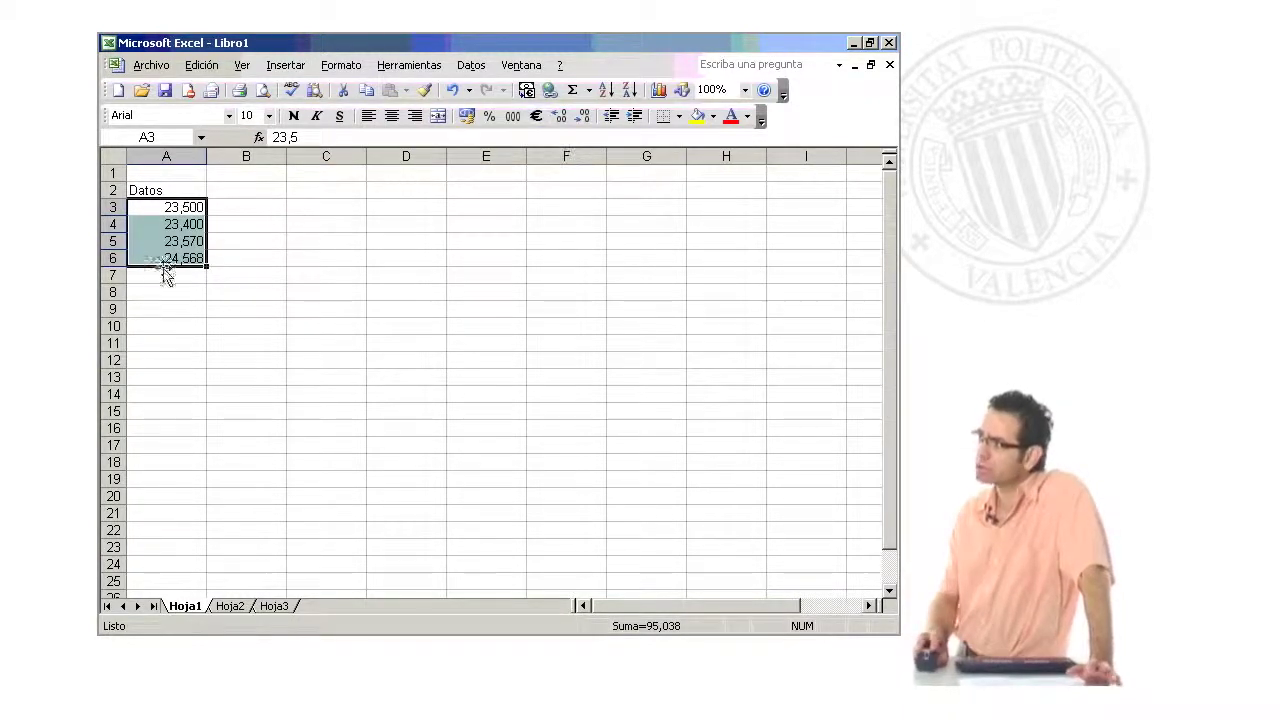
click(581, 117)
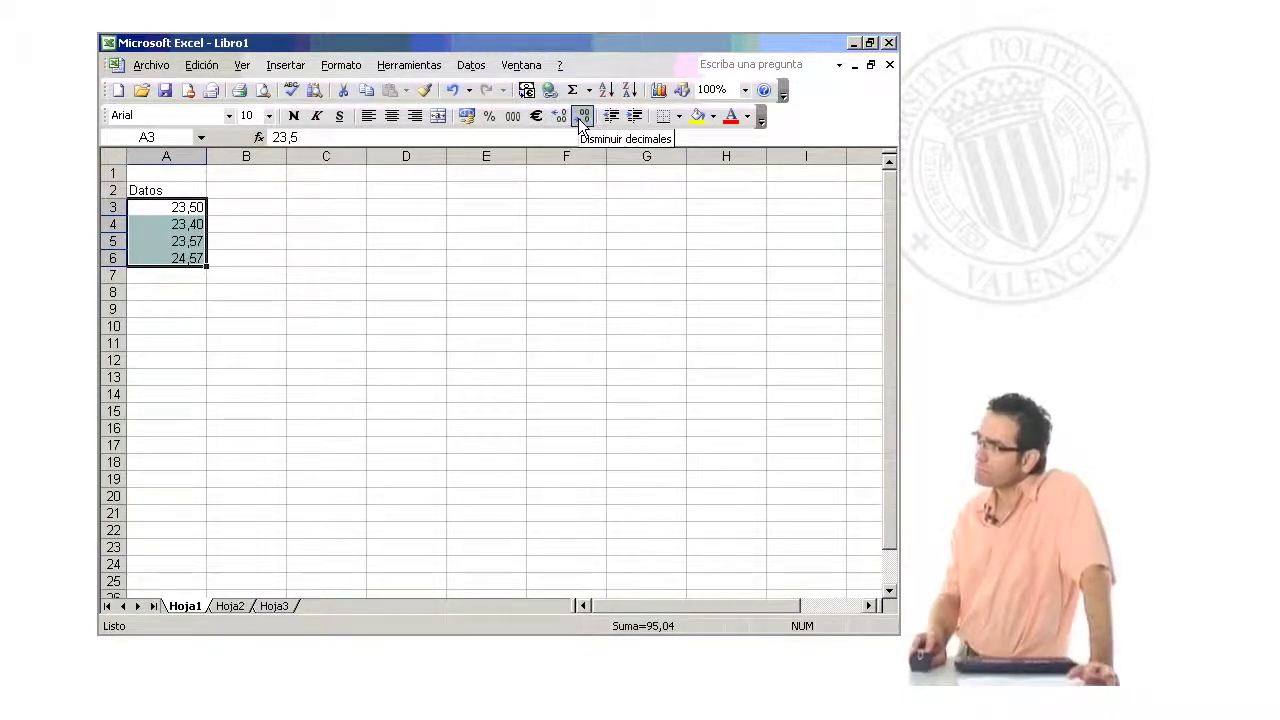
click(581, 117)
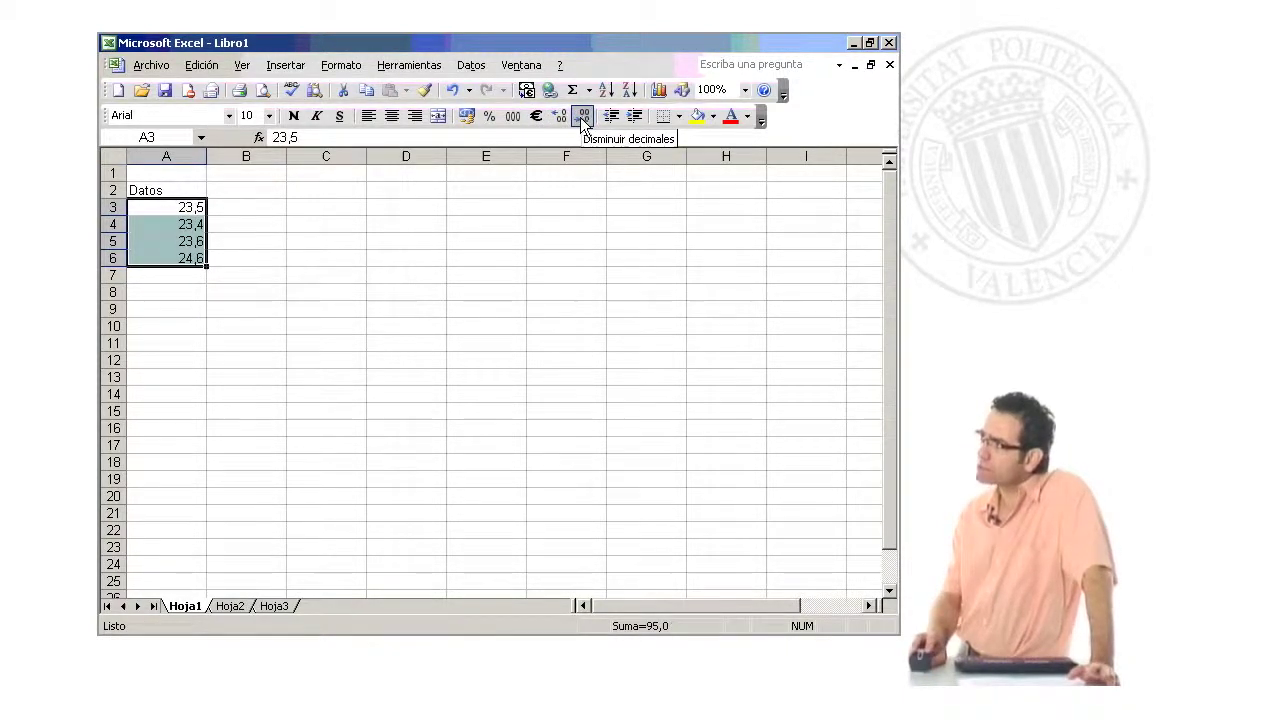
click(214, 295)
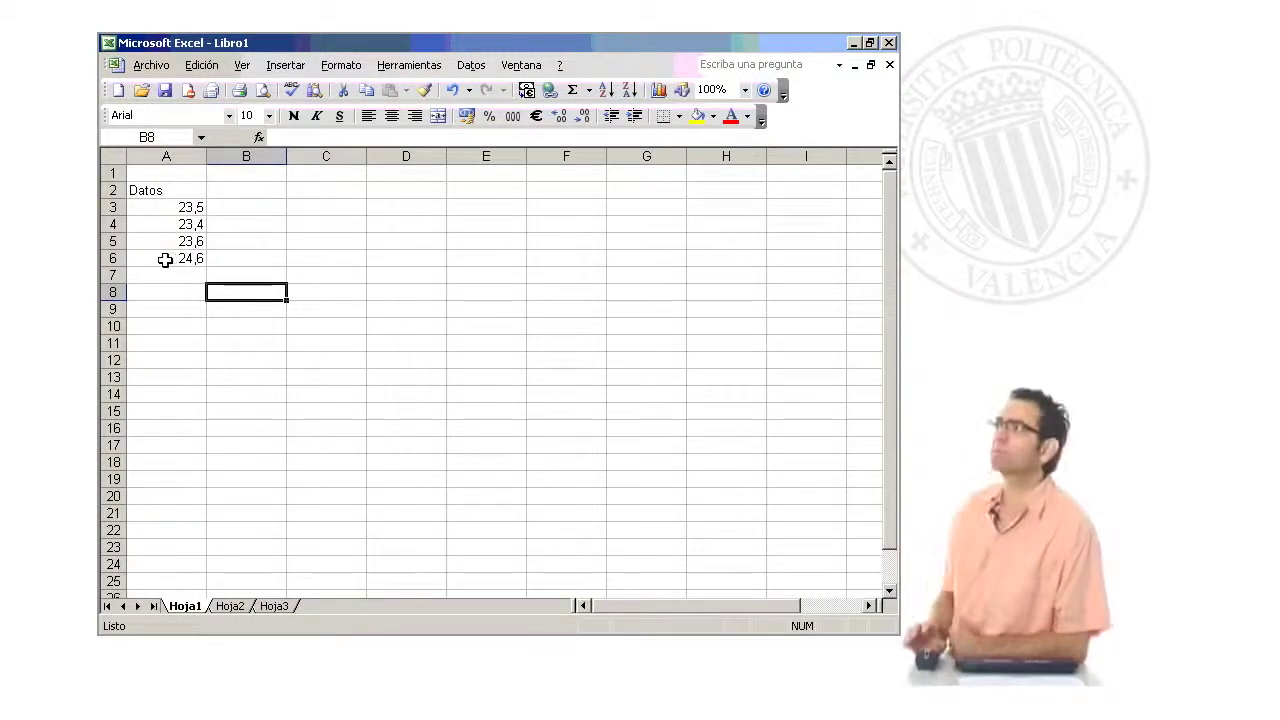
Inspect the stored values of A3 to A6, and total them in cell A7 with AutoSum
click(180, 207)
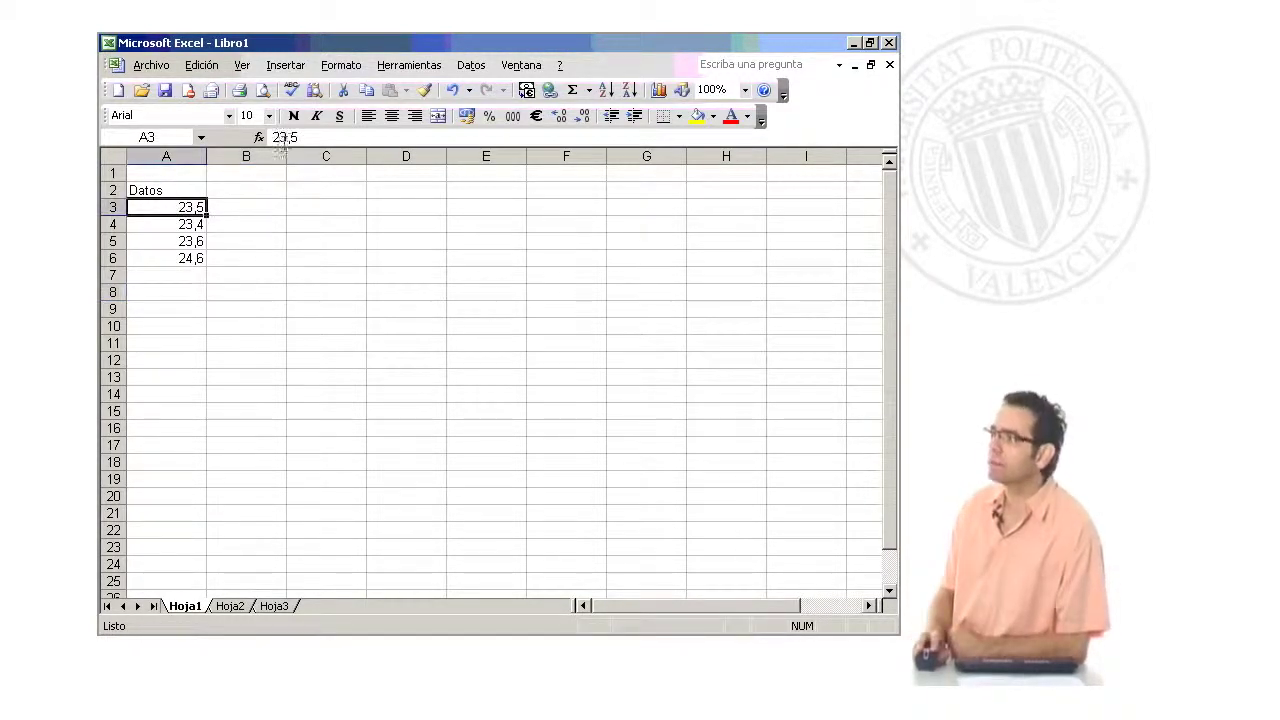
click(200, 220)
key(Down)
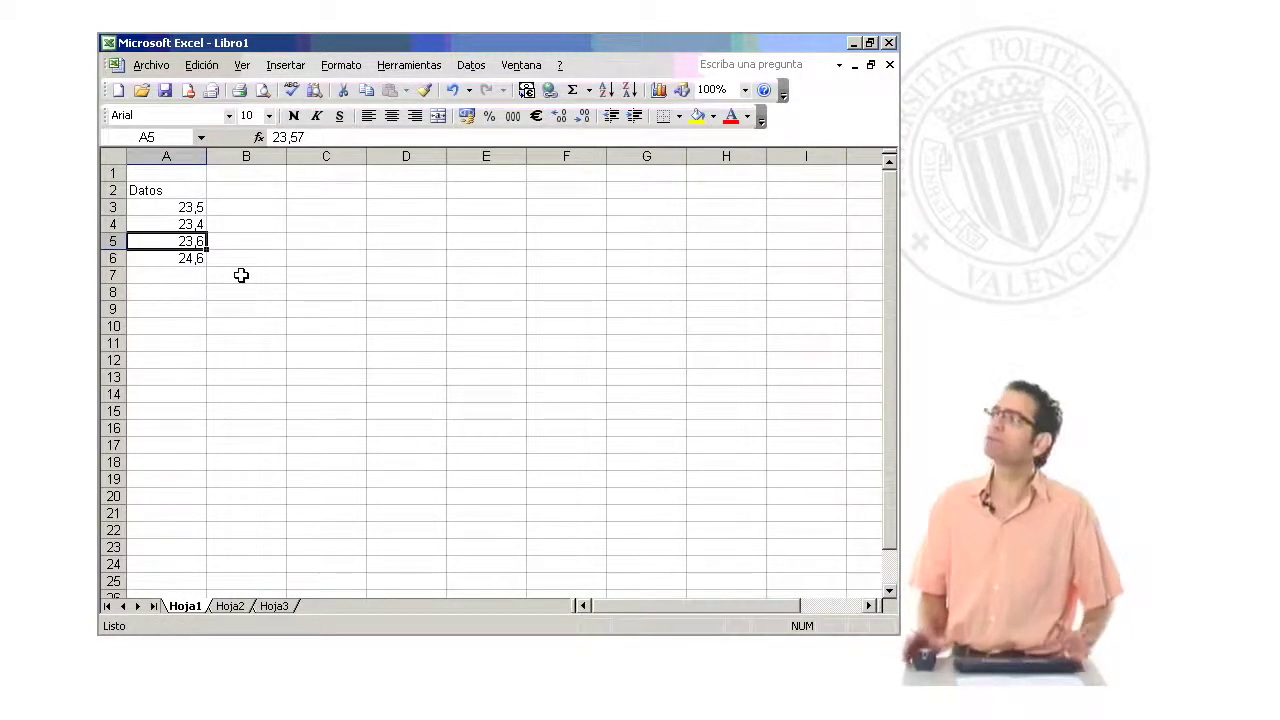
key(Down)
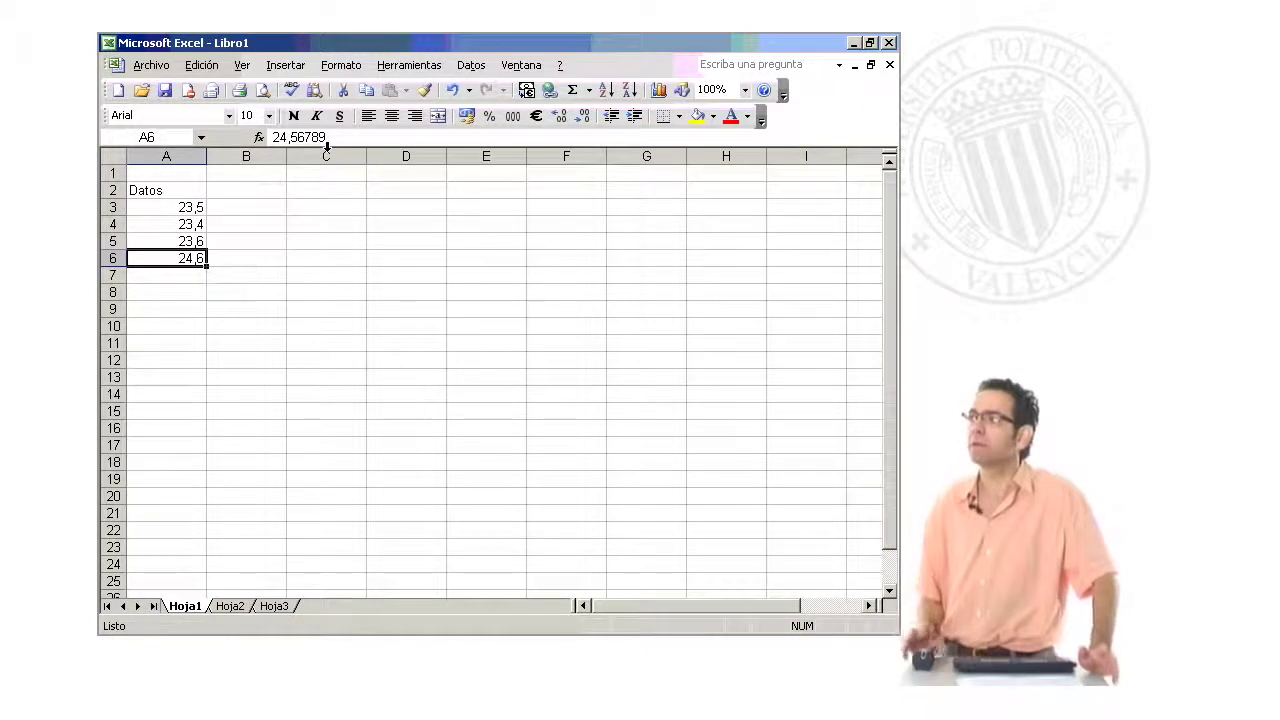
click(172, 278)
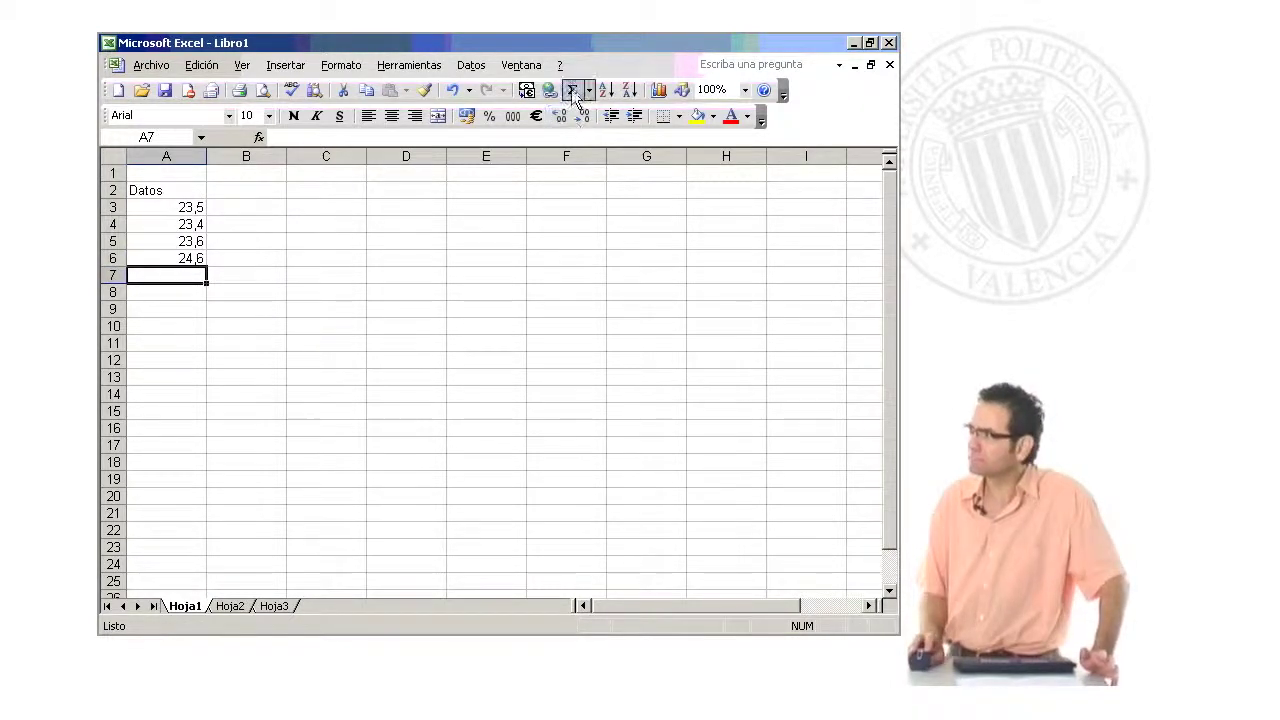
click(572, 89)
key(Return)
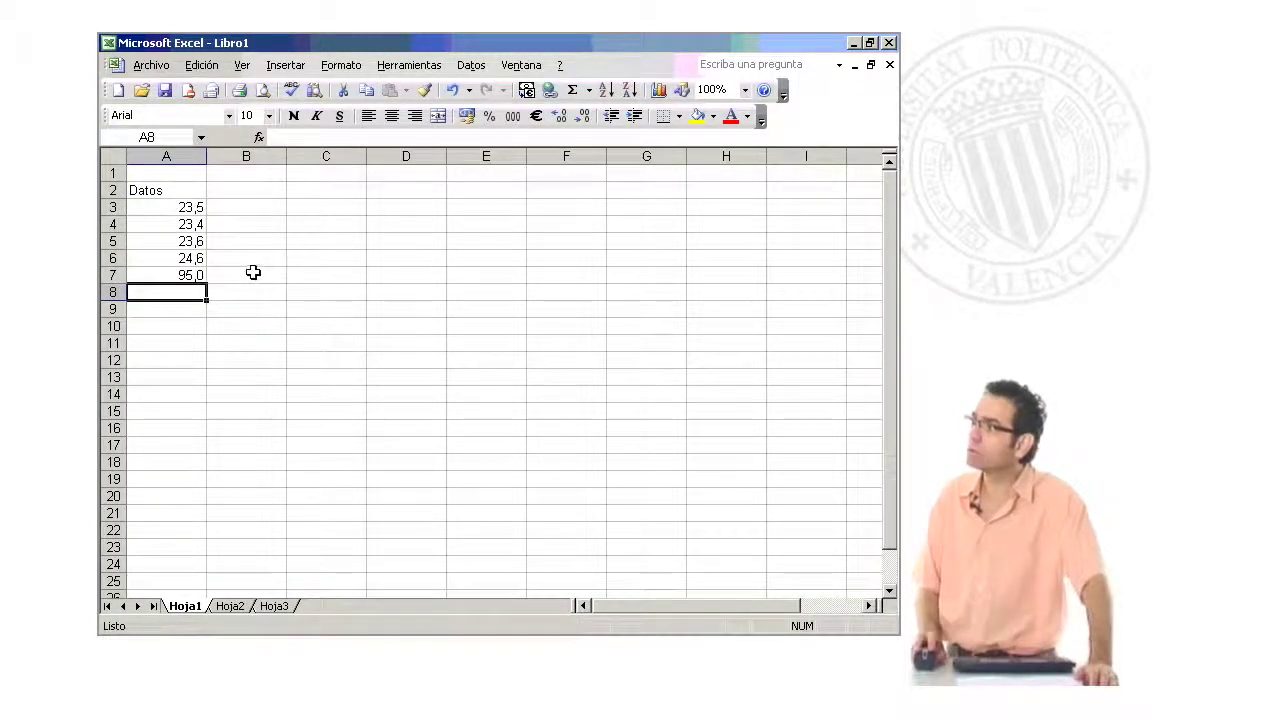
click(198, 276)
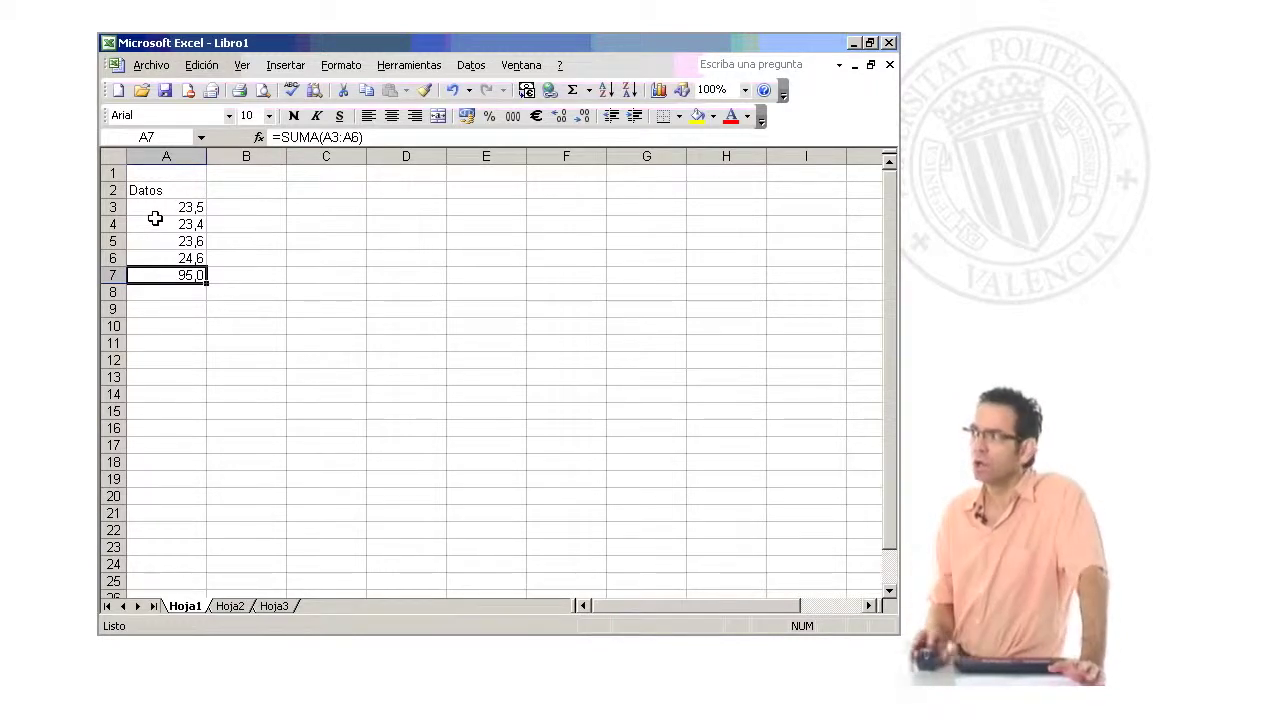
drag(177, 207, 176, 257)
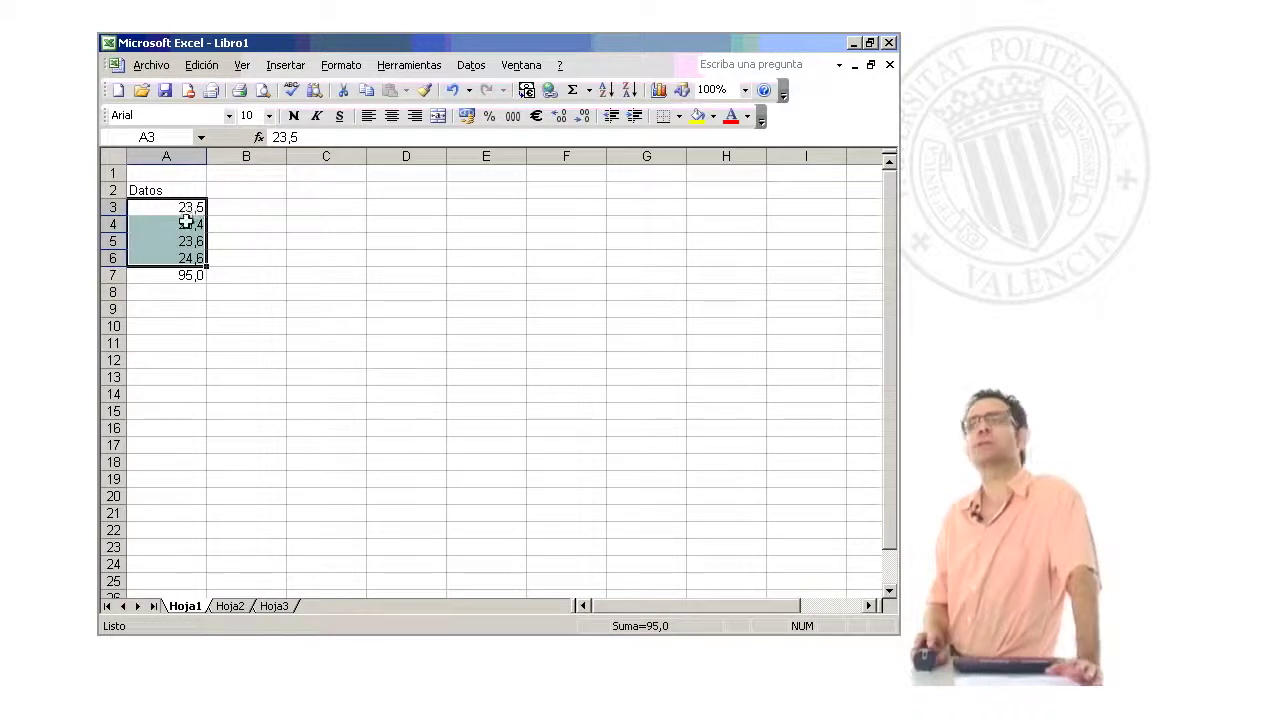
Go through the stored values from A3 down to the total in A7, and show the total with six decimal places
click(184, 211)
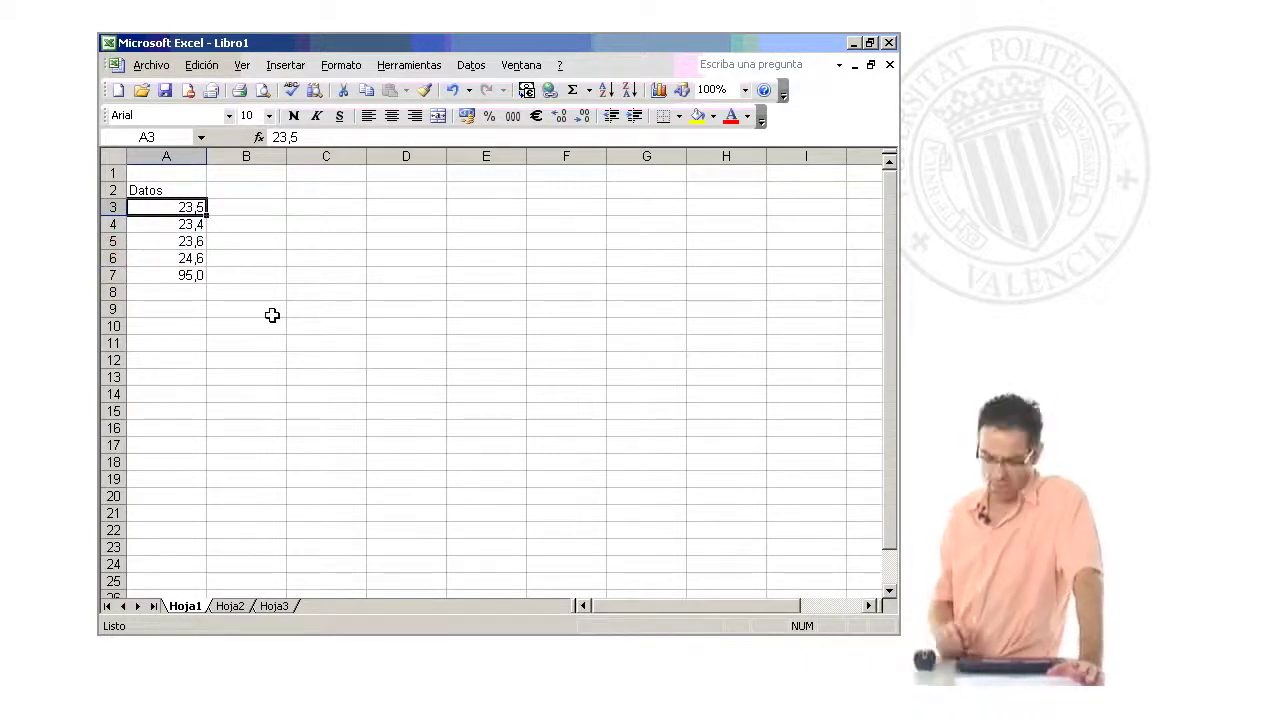
key(Down)
key(Down)
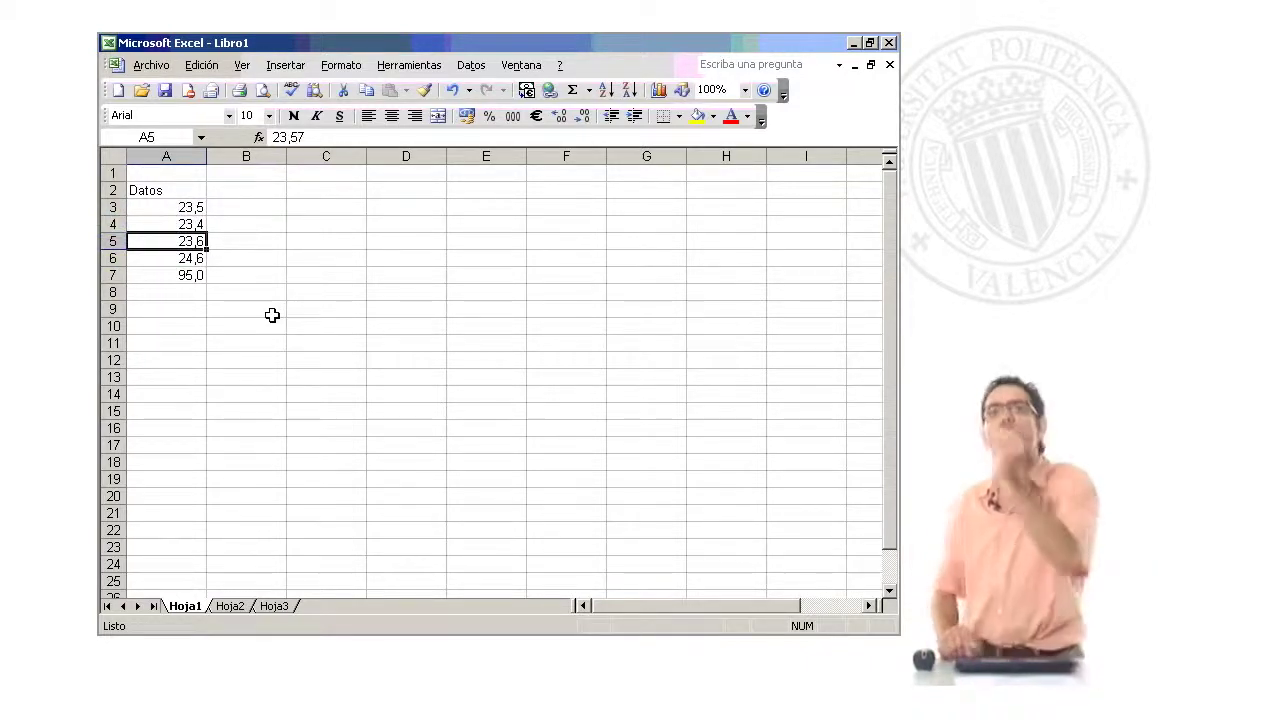
key(Down)
key(Down)
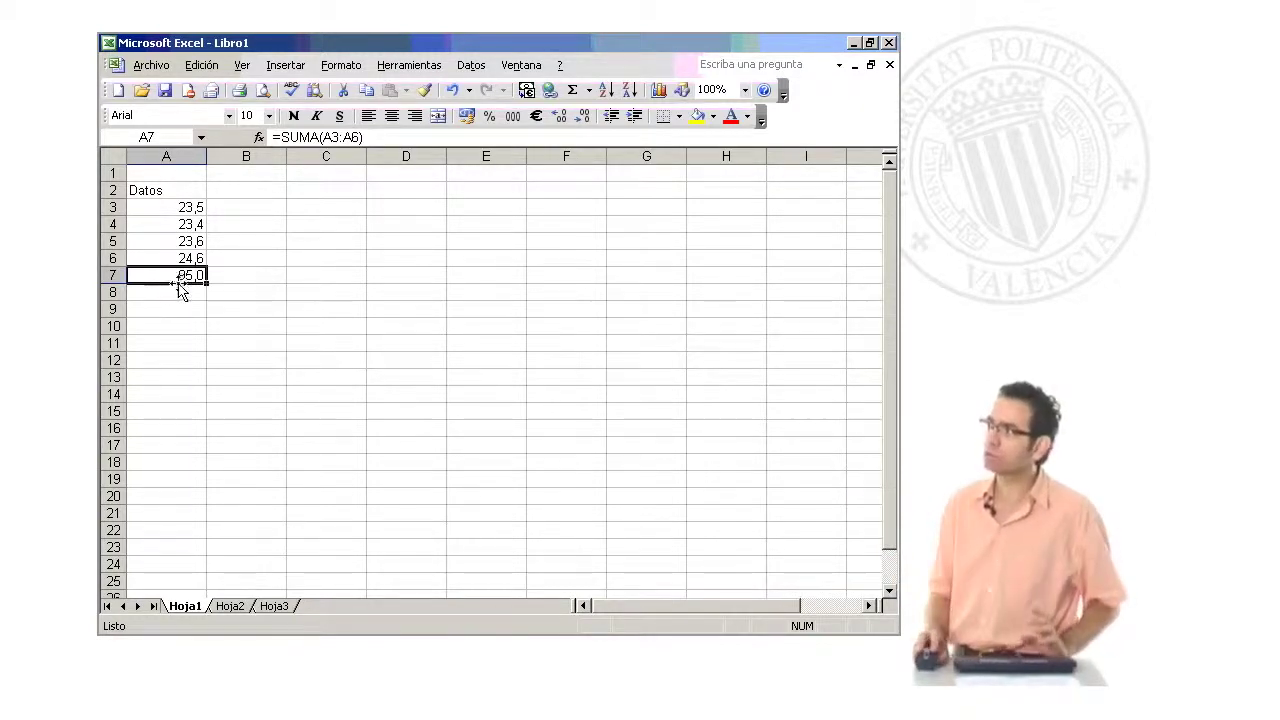
click(559, 115)
click(559, 115)
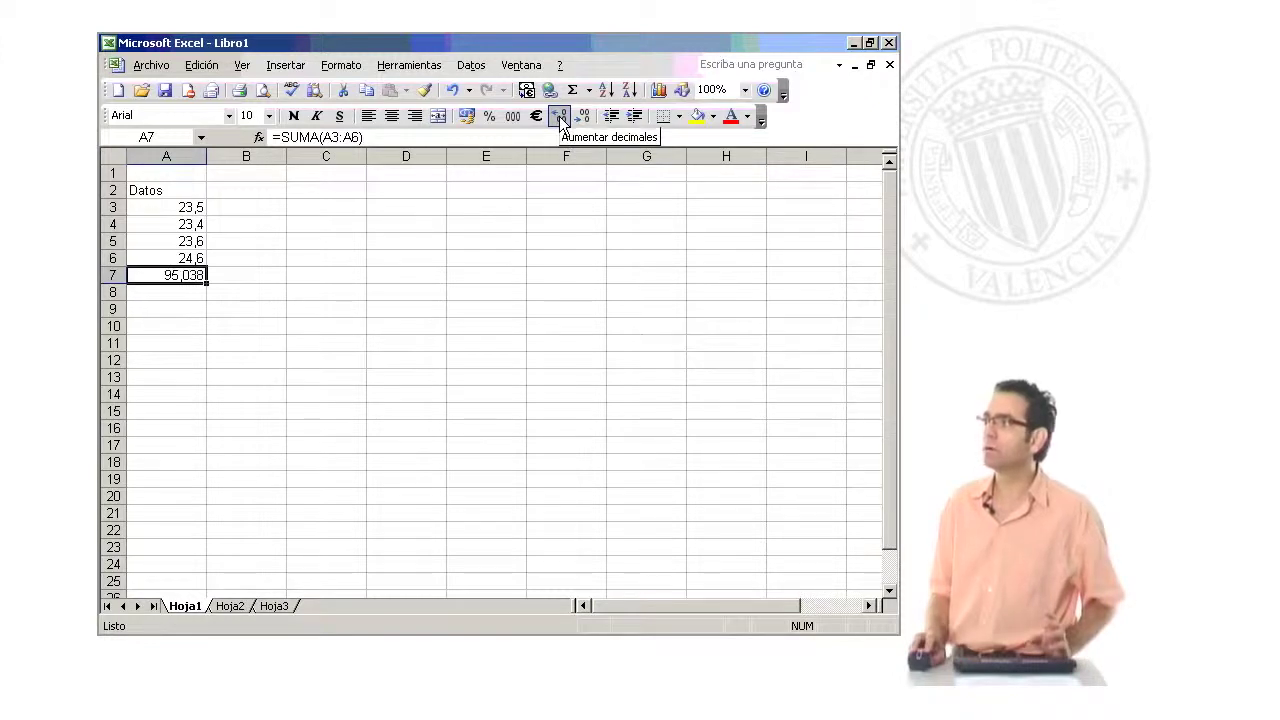
click(559, 116)
click(559, 116)
click(559, 116)
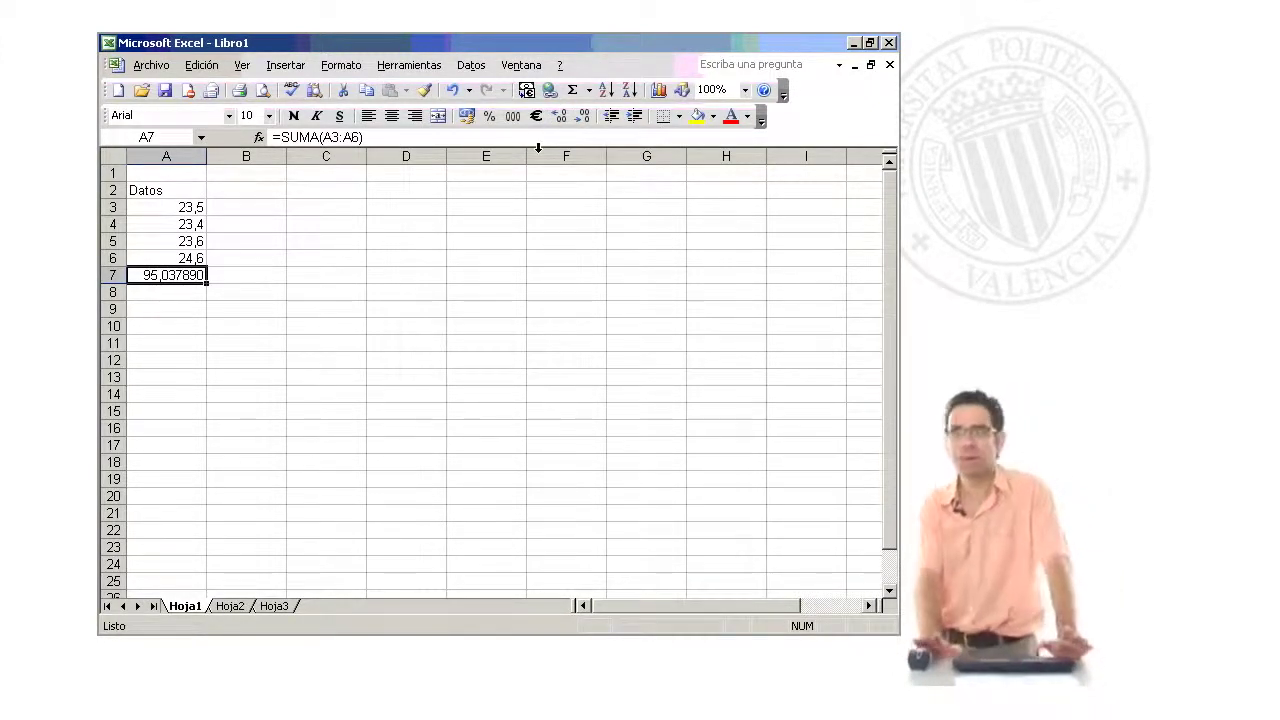
Undo the decimal increases applied to the total in A7
click(452, 90)
click(452, 90)
click(447, 87)
click(447, 87)
click(446, 86)
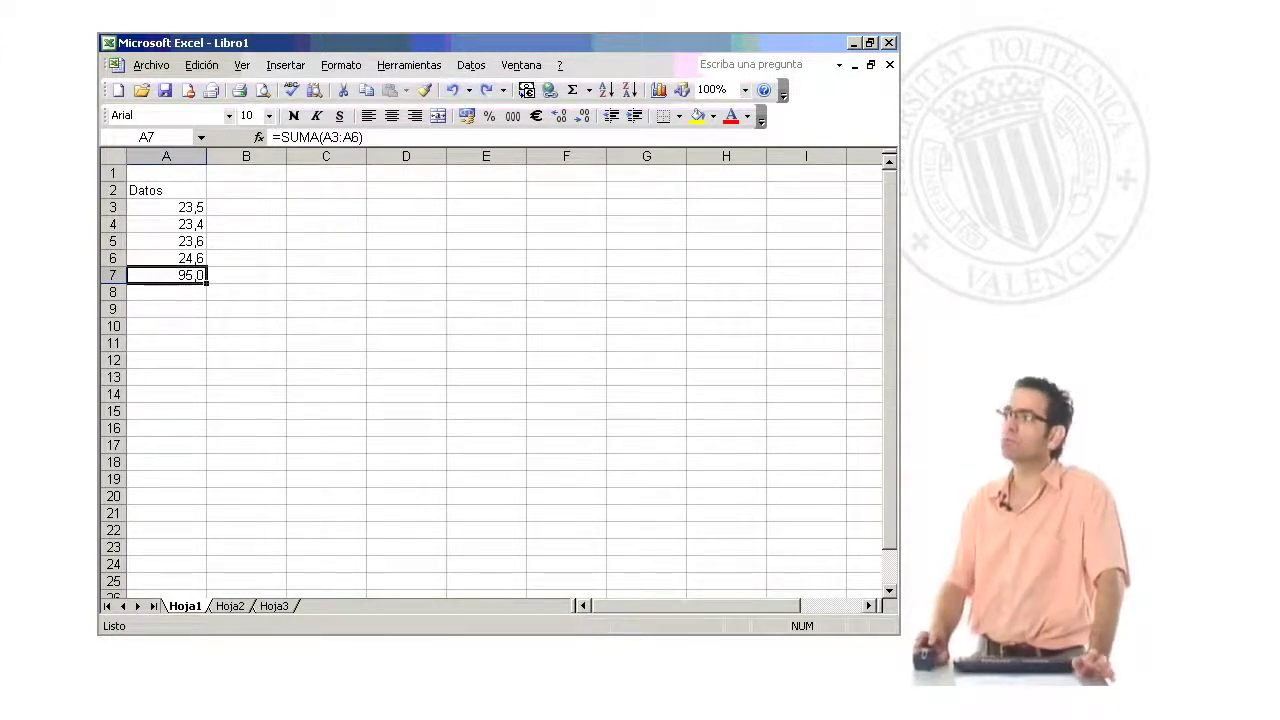
Reduce the decimals of A3:A7 so that the data and the total show no decimal places
drag(190, 209, 192, 277)
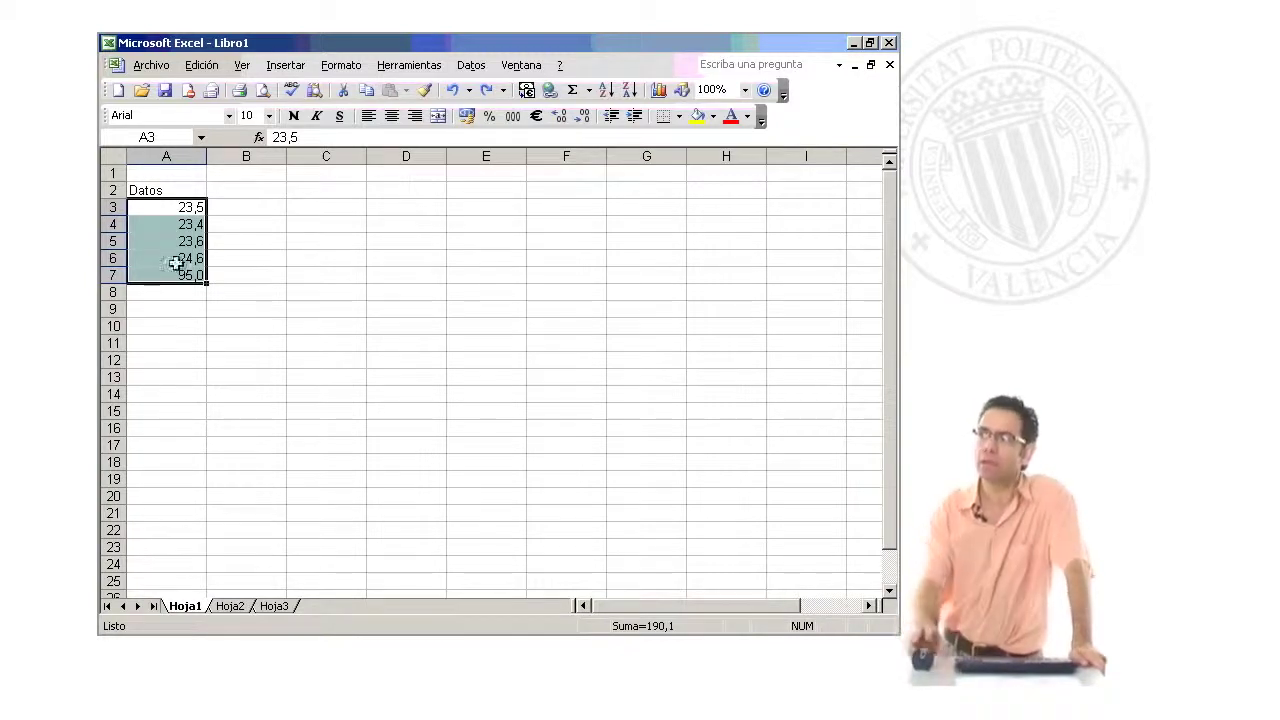
click(316, 238)
drag(163, 190, 177, 277)
click(322, 341)
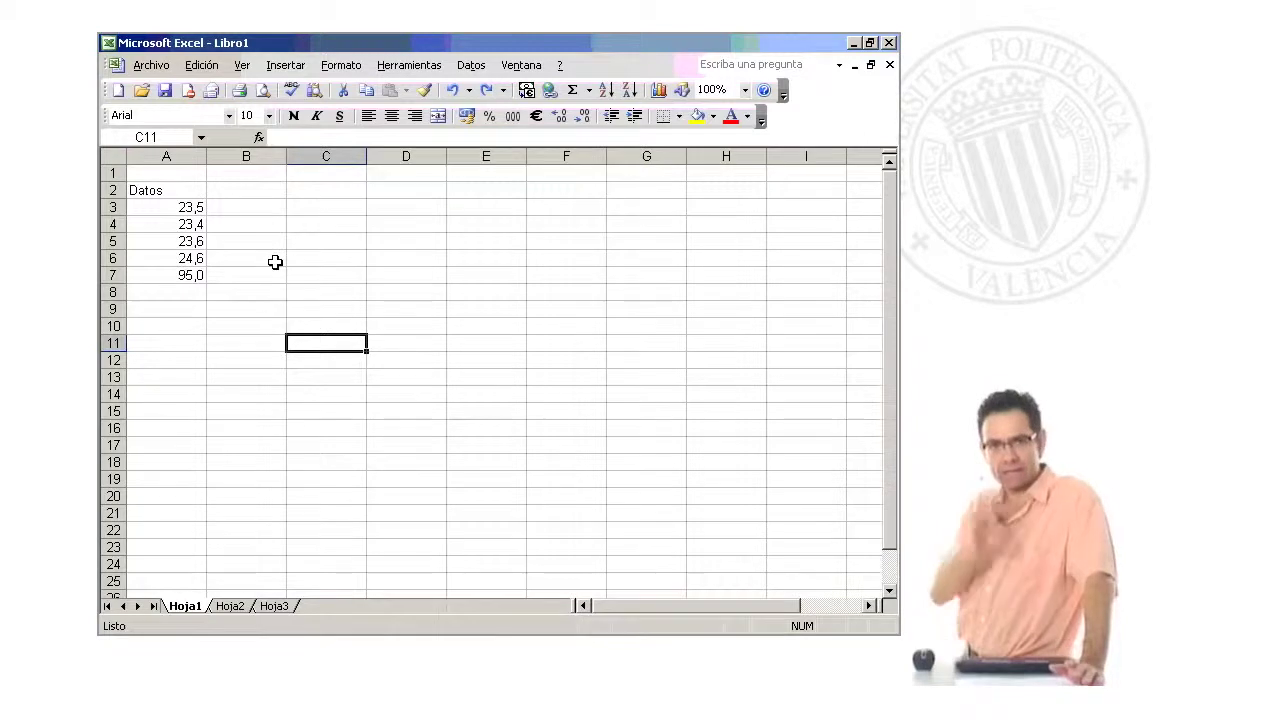
click(178, 241)
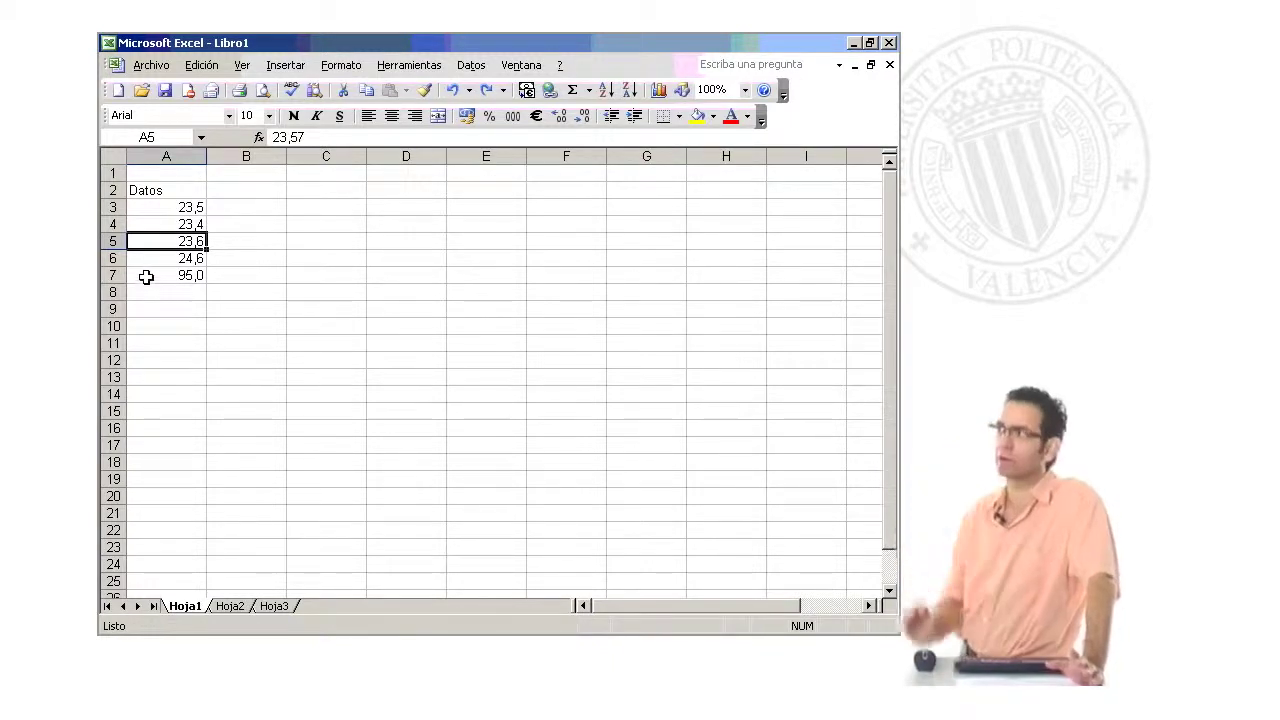
drag(189, 208, 176, 277)
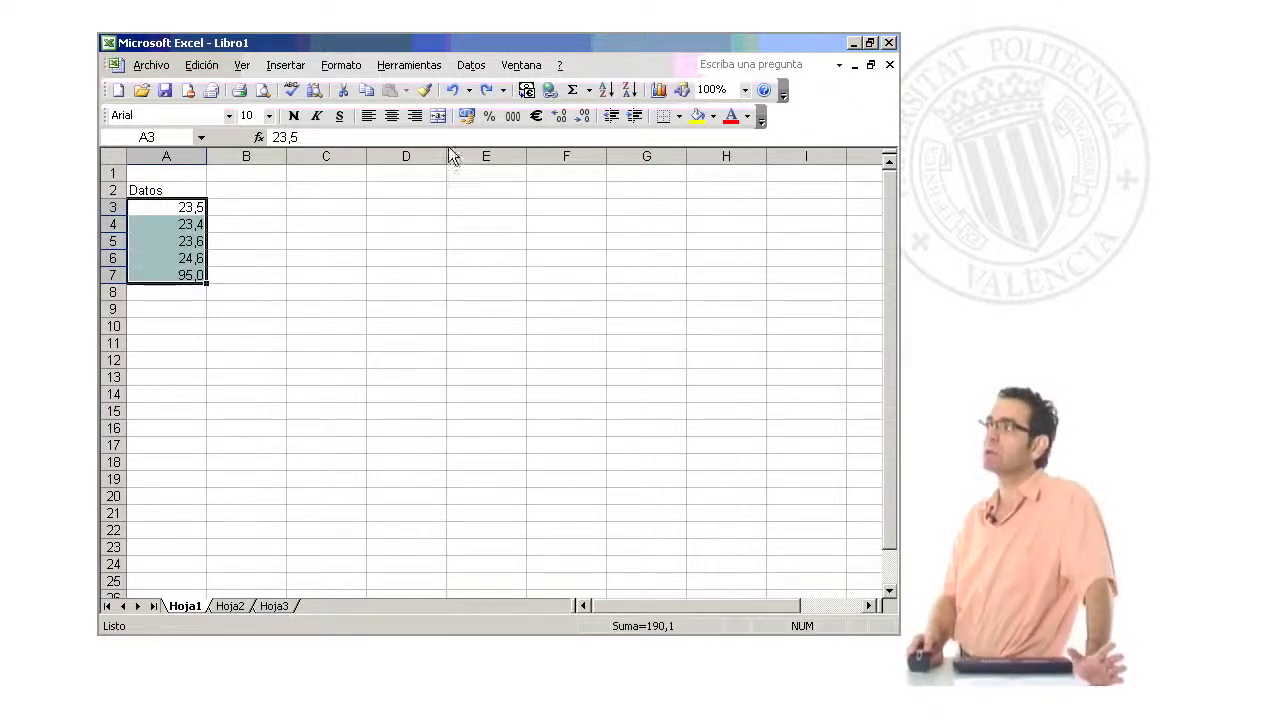
click(583, 116)
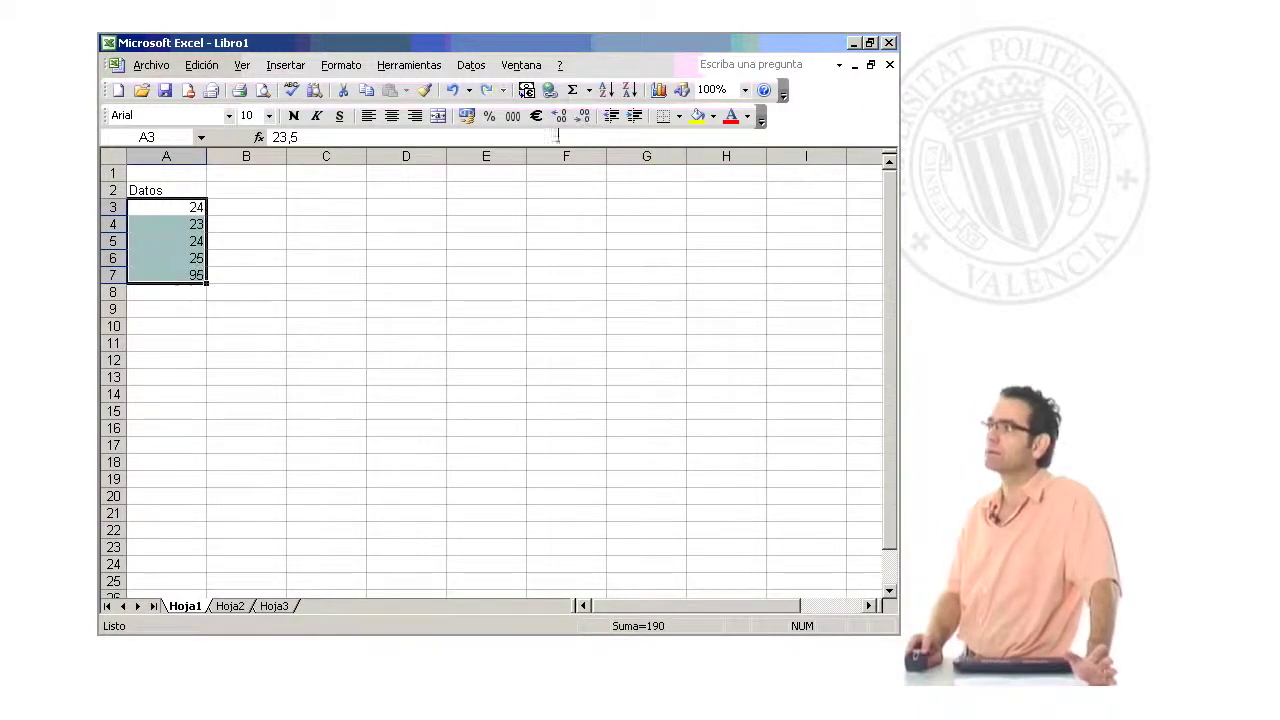
click(458, 239)
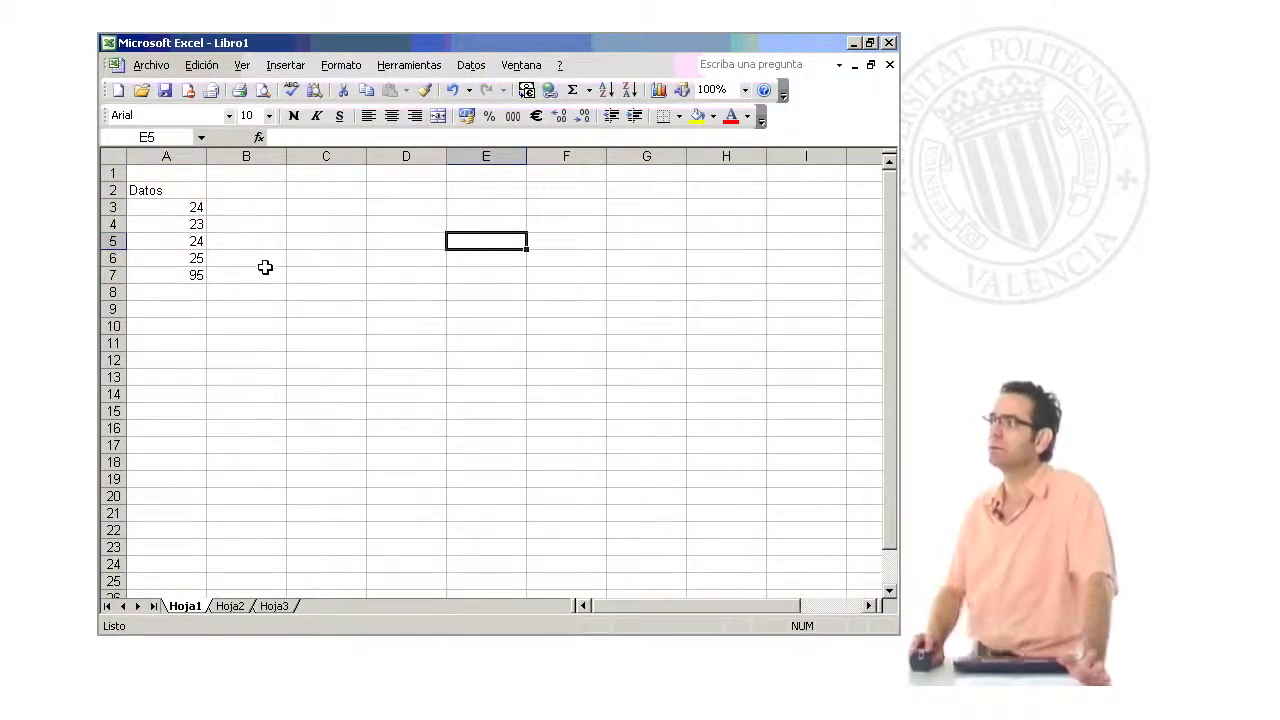
Compare the rounded display of A3 to A6 with their stored values, and inspect the formula in A7
click(190, 208)
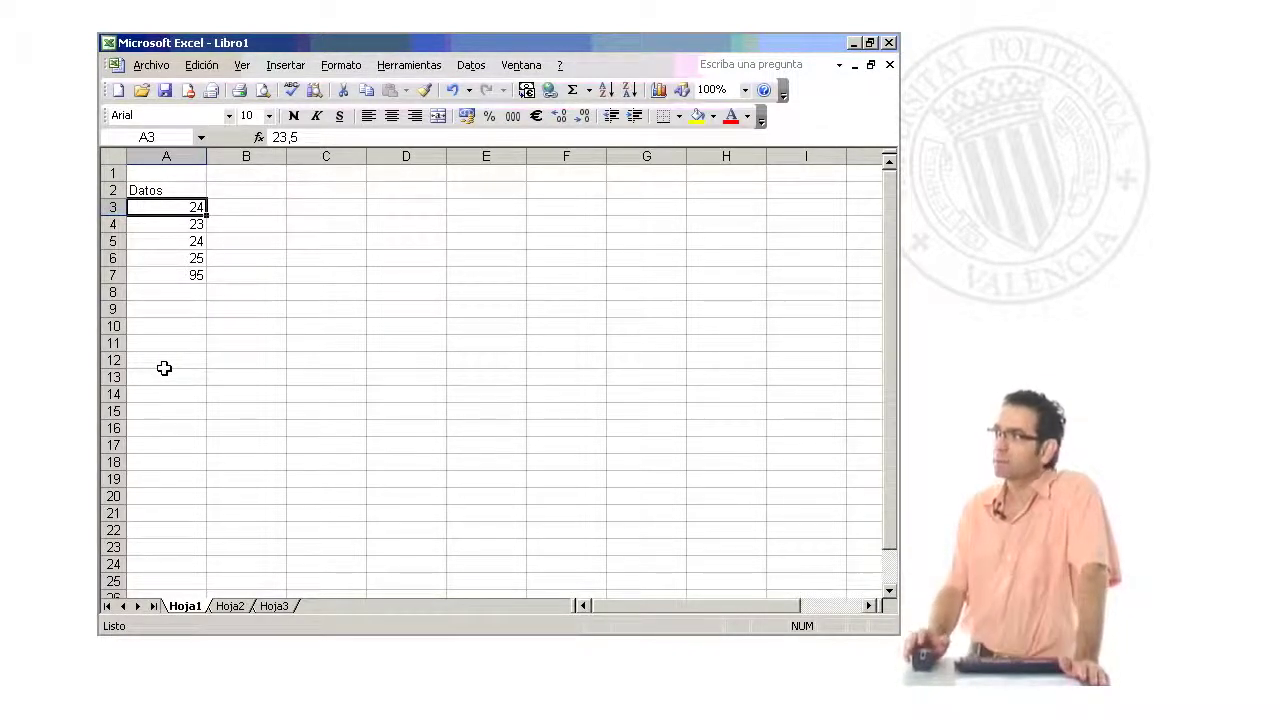
click(196, 226)
click(196, 242)
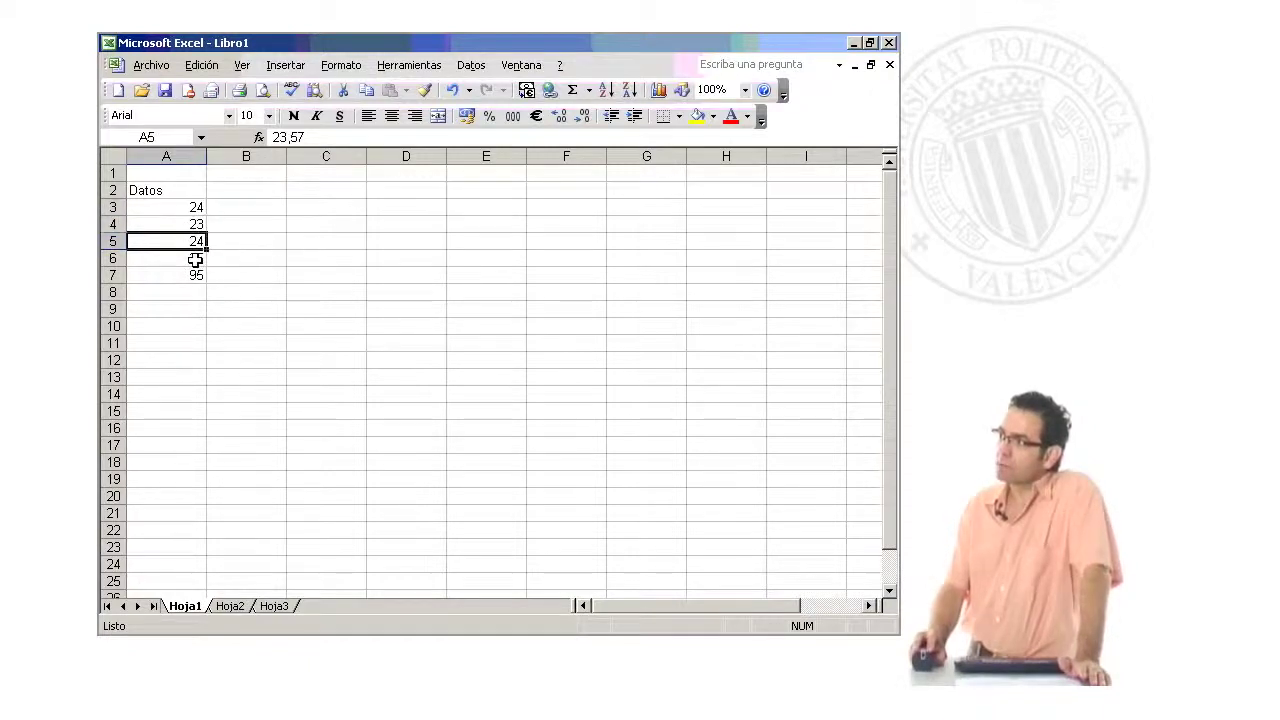
click(195, 259)
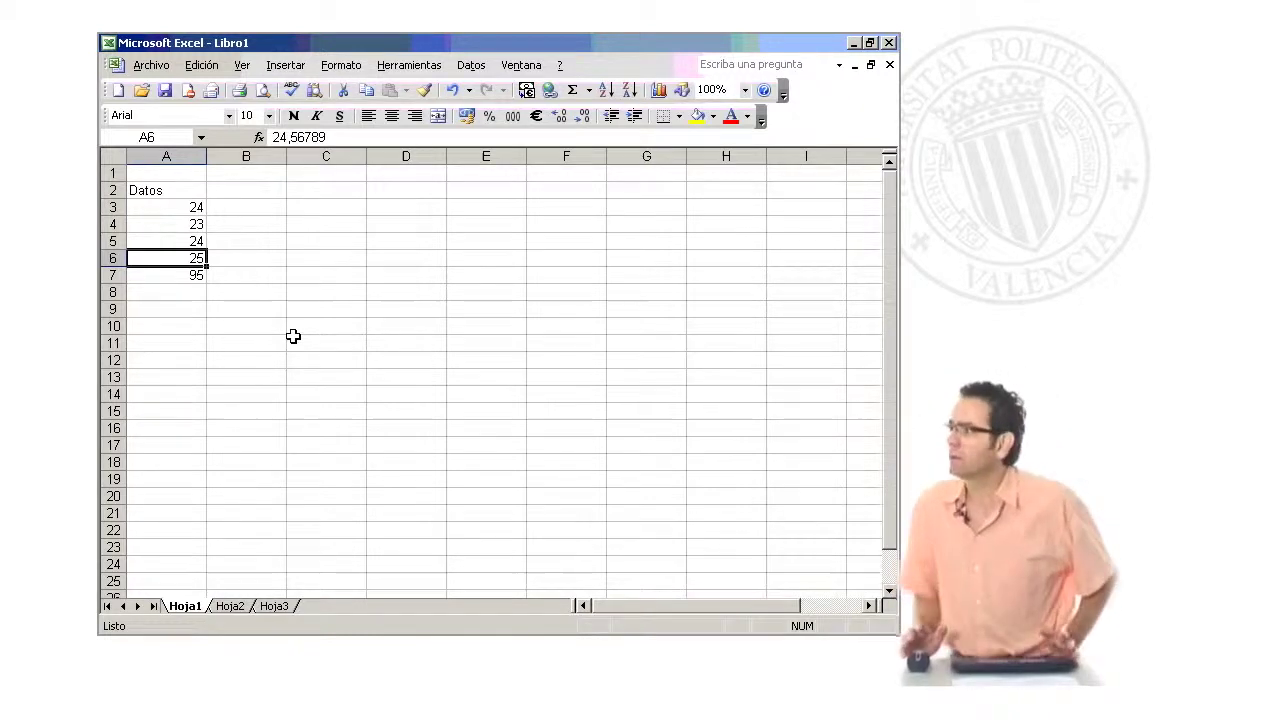
click(251, 337)
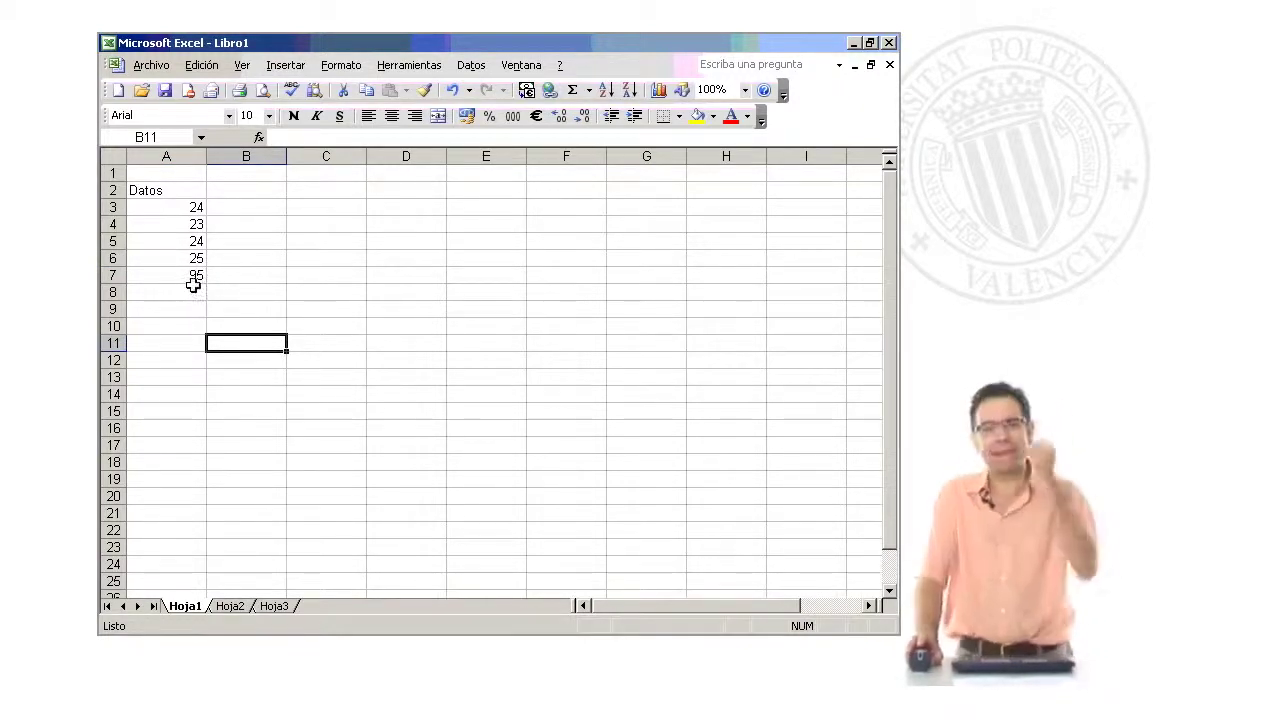
click(188, 210)
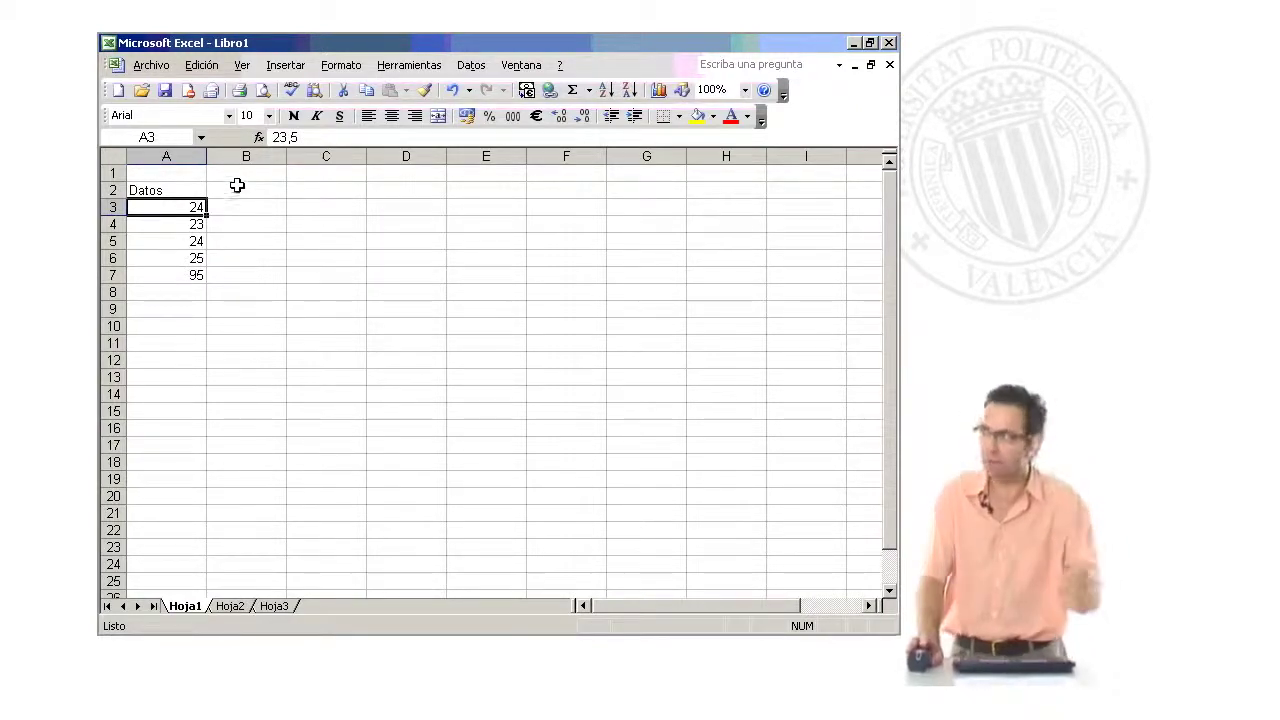
click(171, 274)
drag(171, 274, 175, 210)
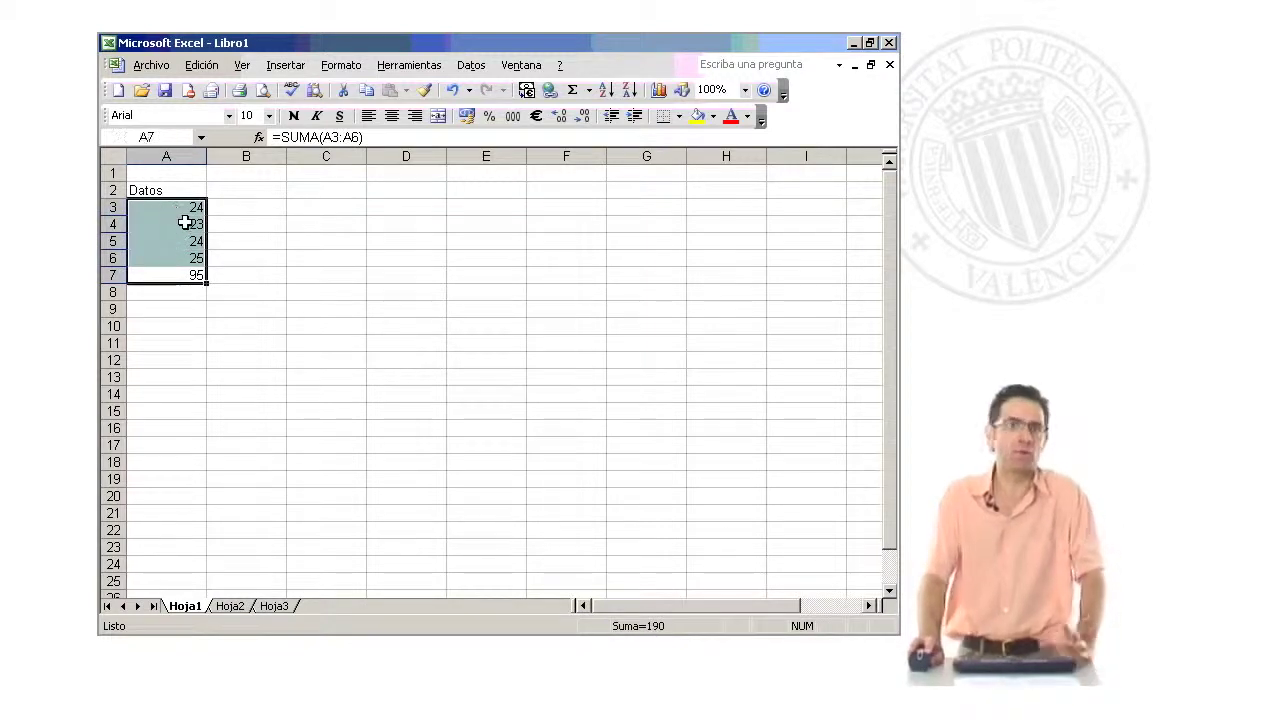
click(234, 256)
click(190, 224)
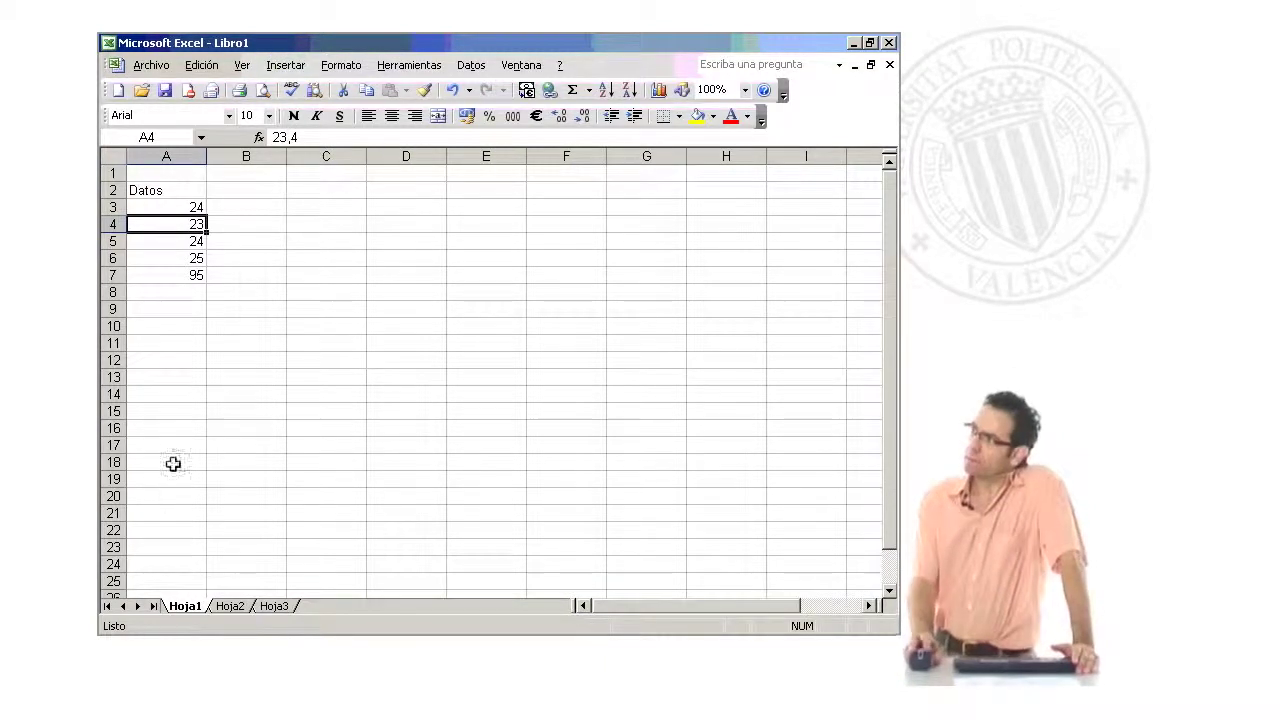
click(296, 544)
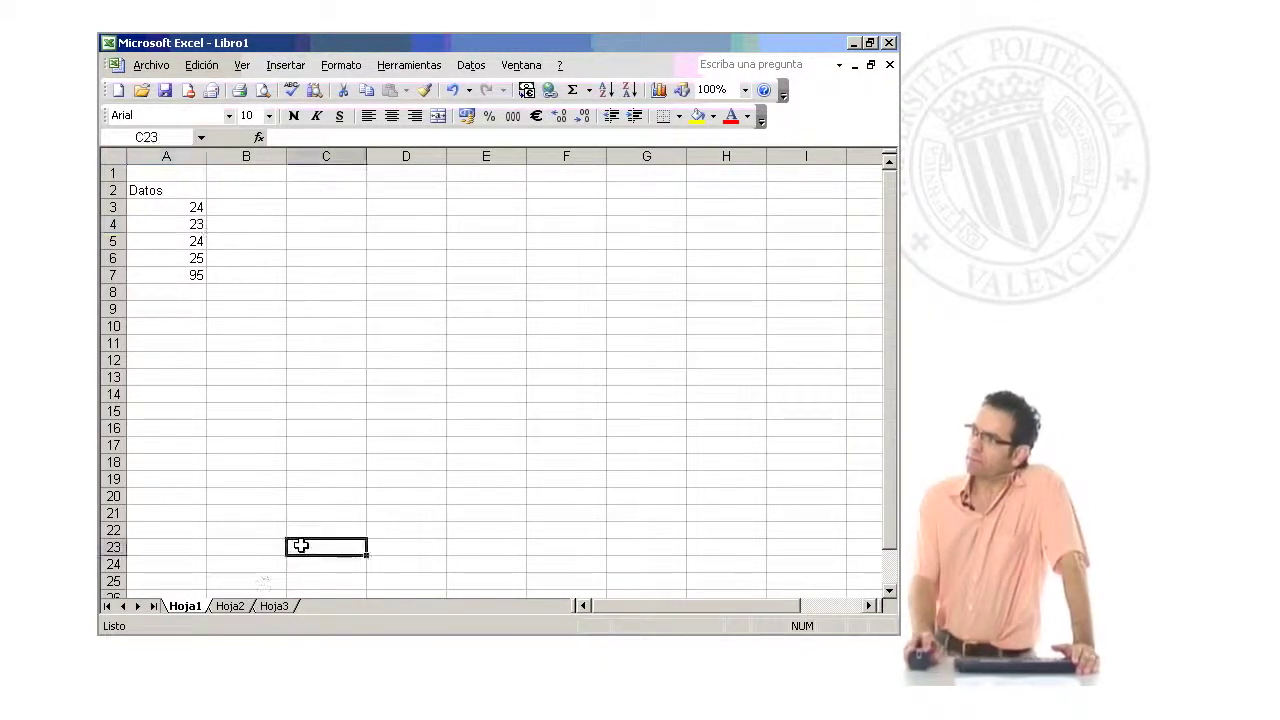
View sheet Hoja2 and return to sheet Hoja1
click(240, 607)
click(304, 497)
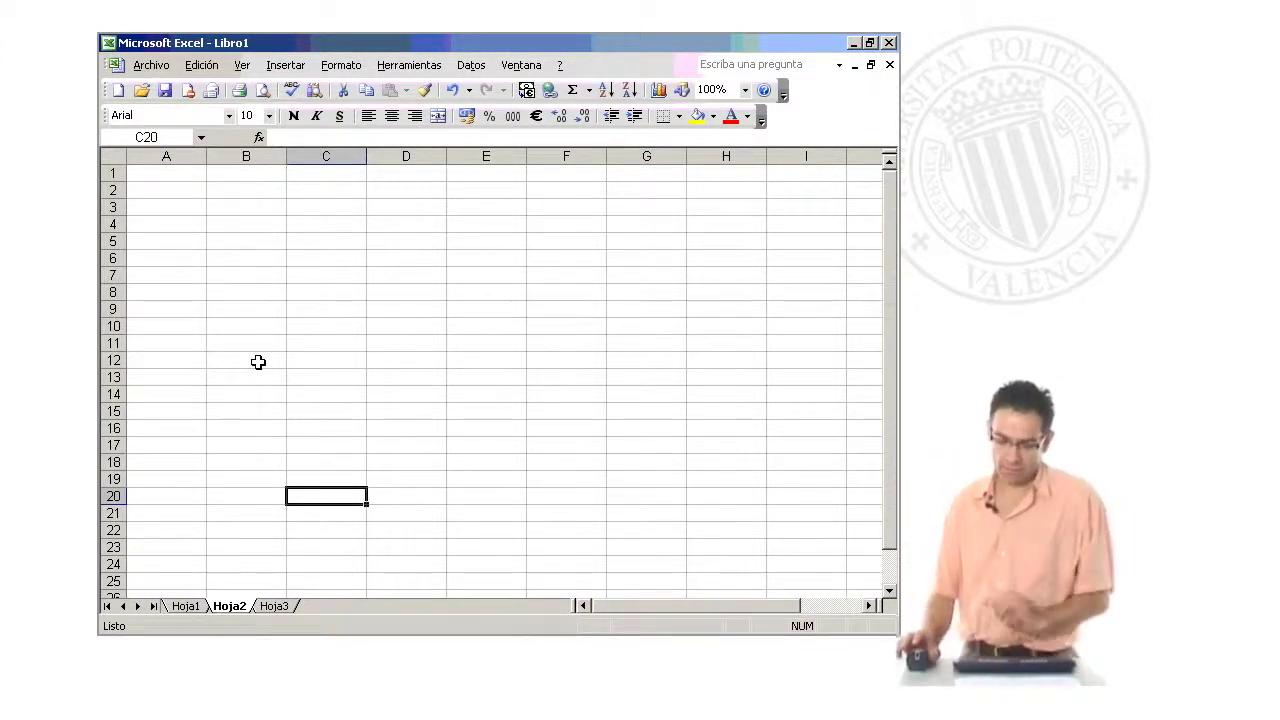
click(185, 606)
Examine how the SUMA formula in A7 relates to the stored contents of cells A3 to A6
click(182, 273)
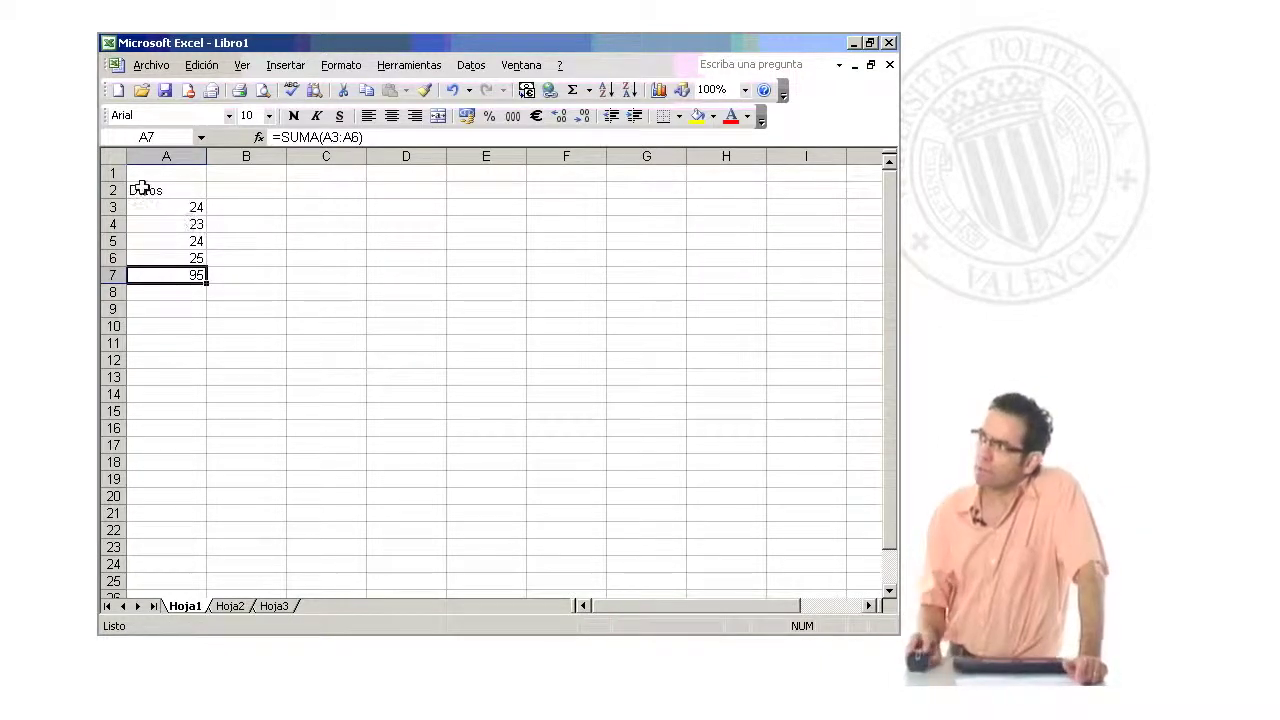
click(184, 209)
click(192, 224)
click(193, 241)
click(194, 275)
click(194, 258)
click(181, 208)
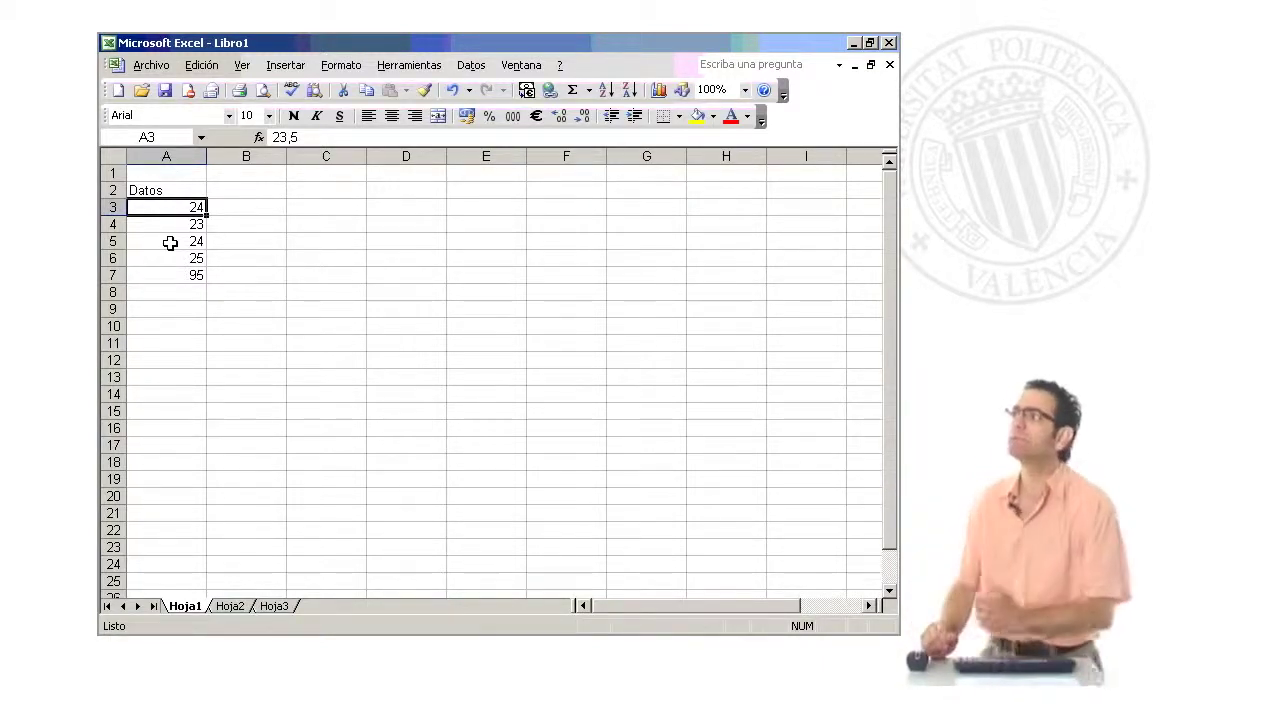
click(170, 276)
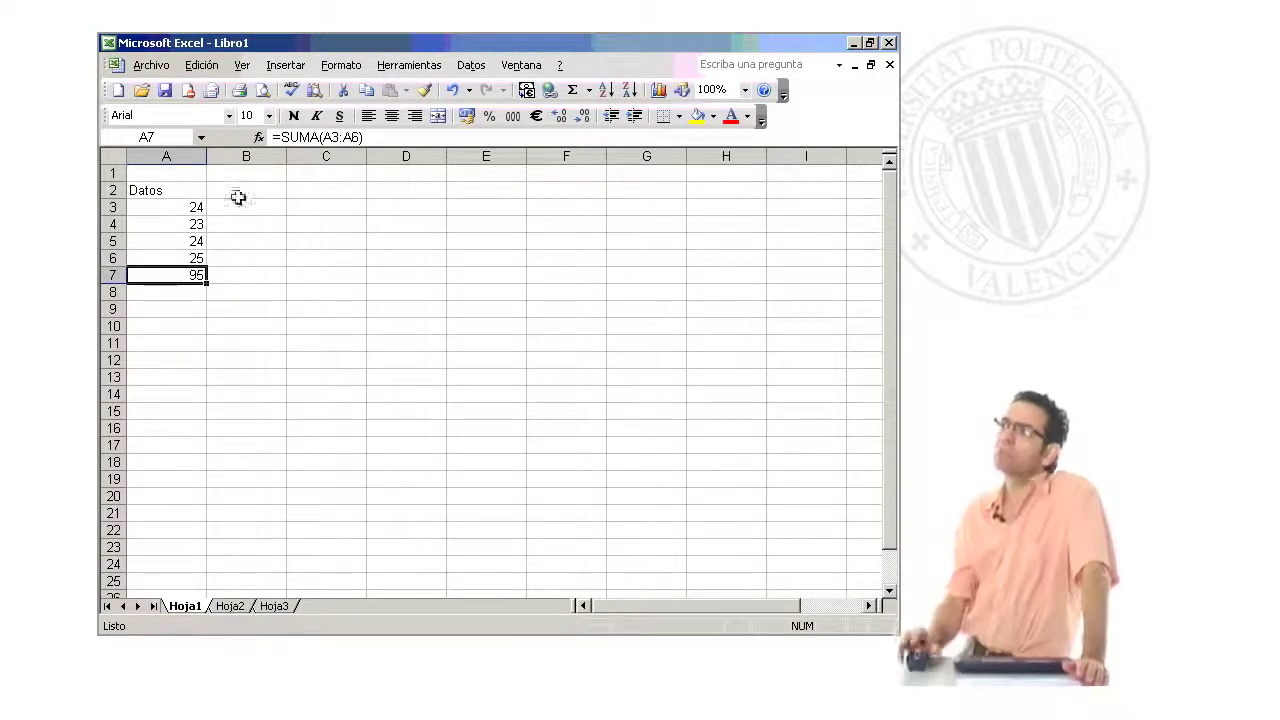
click(190, 210)
click(194, 258)
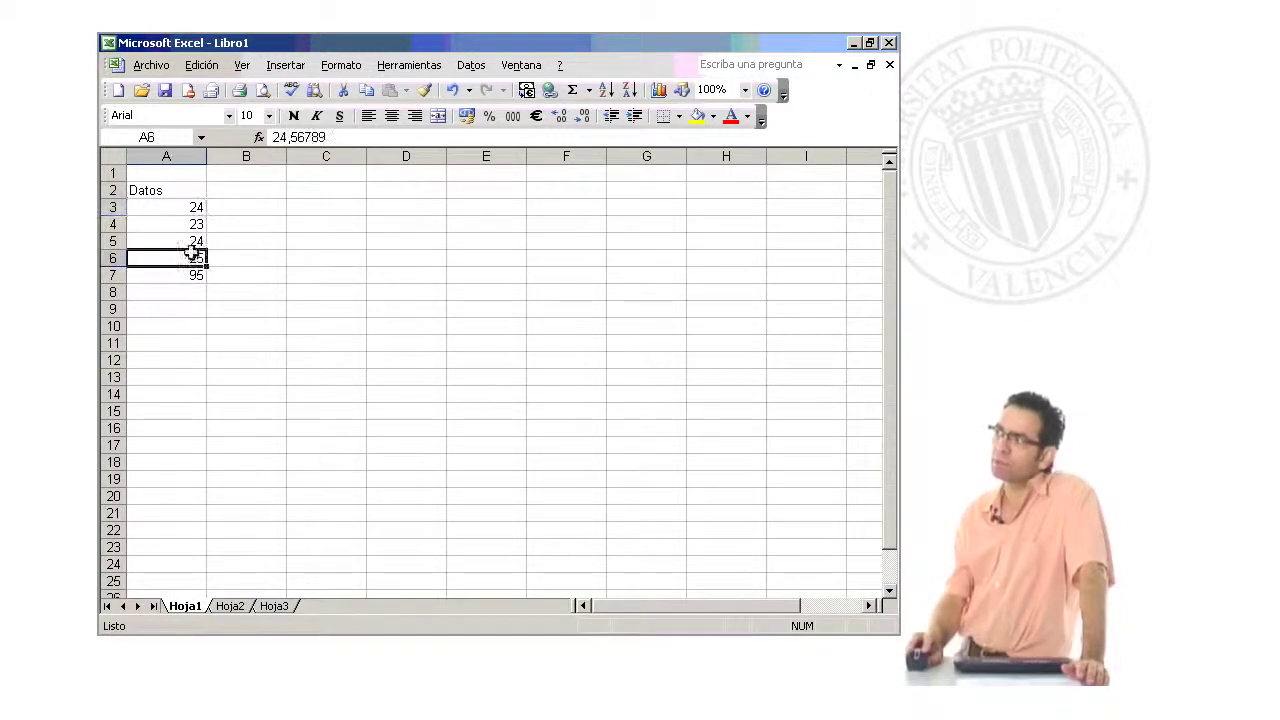
click(182, 241)
click(190, 207)
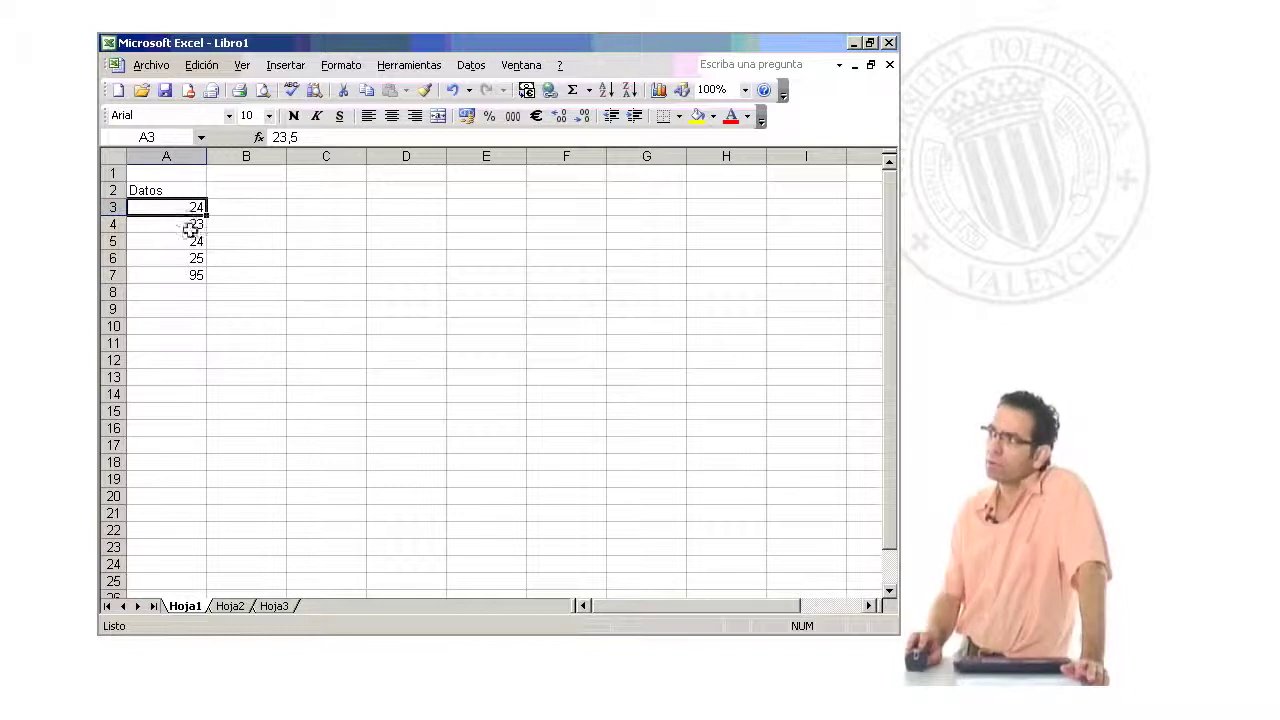
click(188, 276)
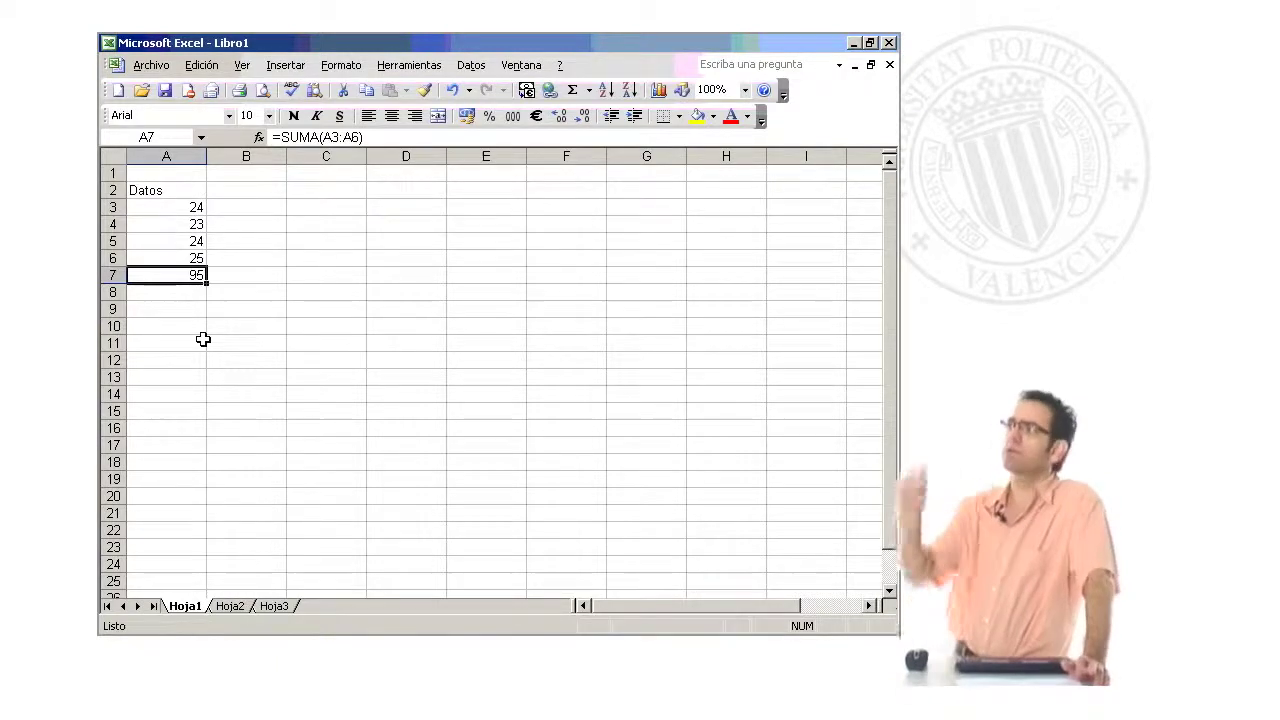
Enter 26 in cell A3 and check the recalculated total in A7
click(175, 207)
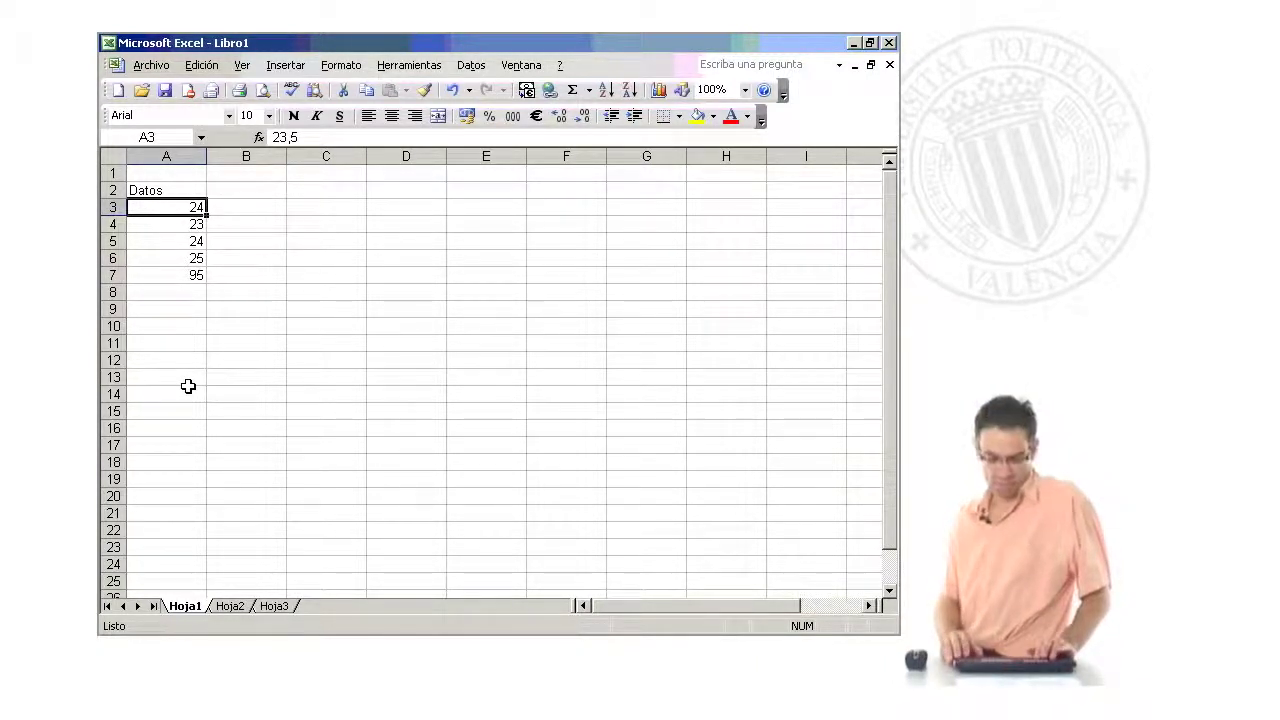
text(26)
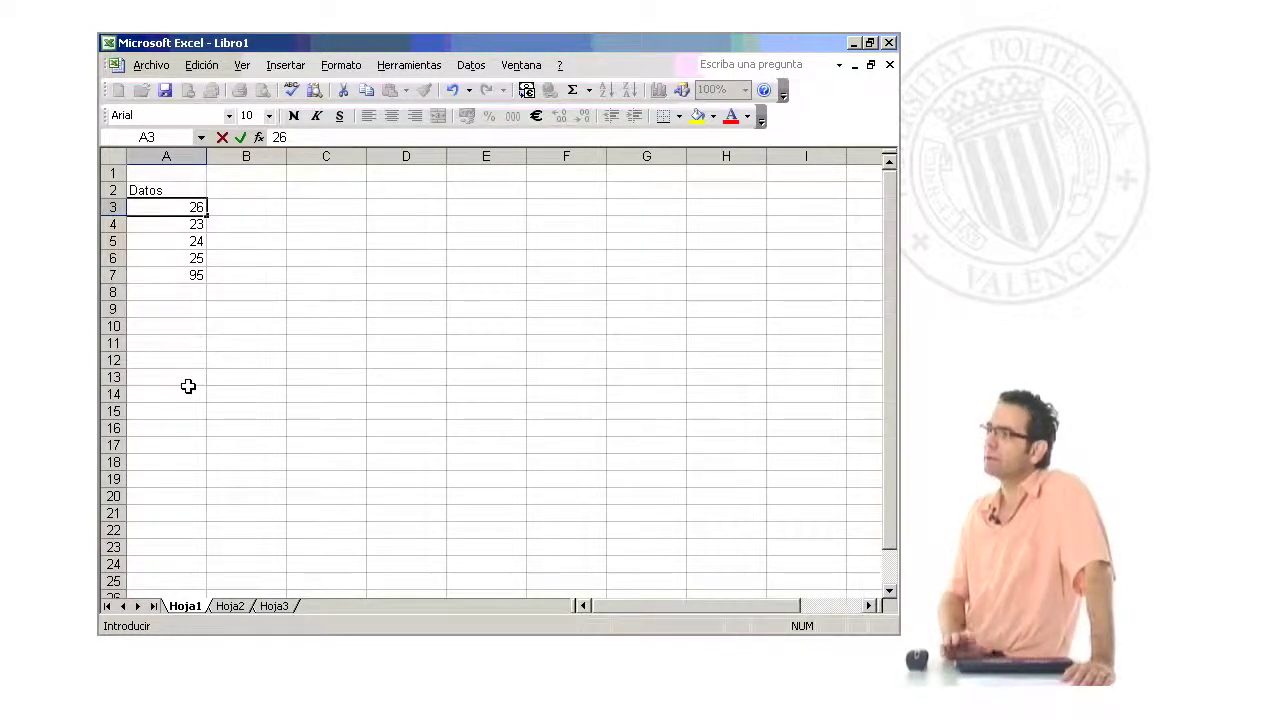
key(Return)
click(145, 275)
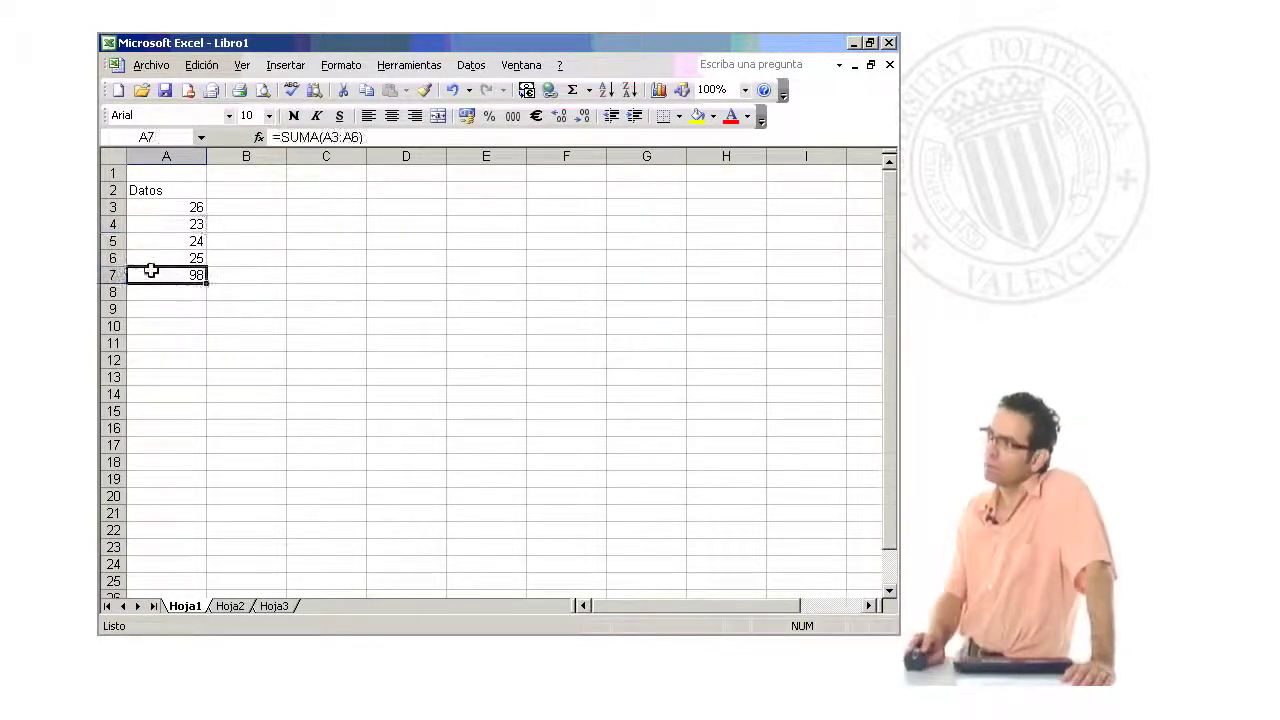
click(174, 207)
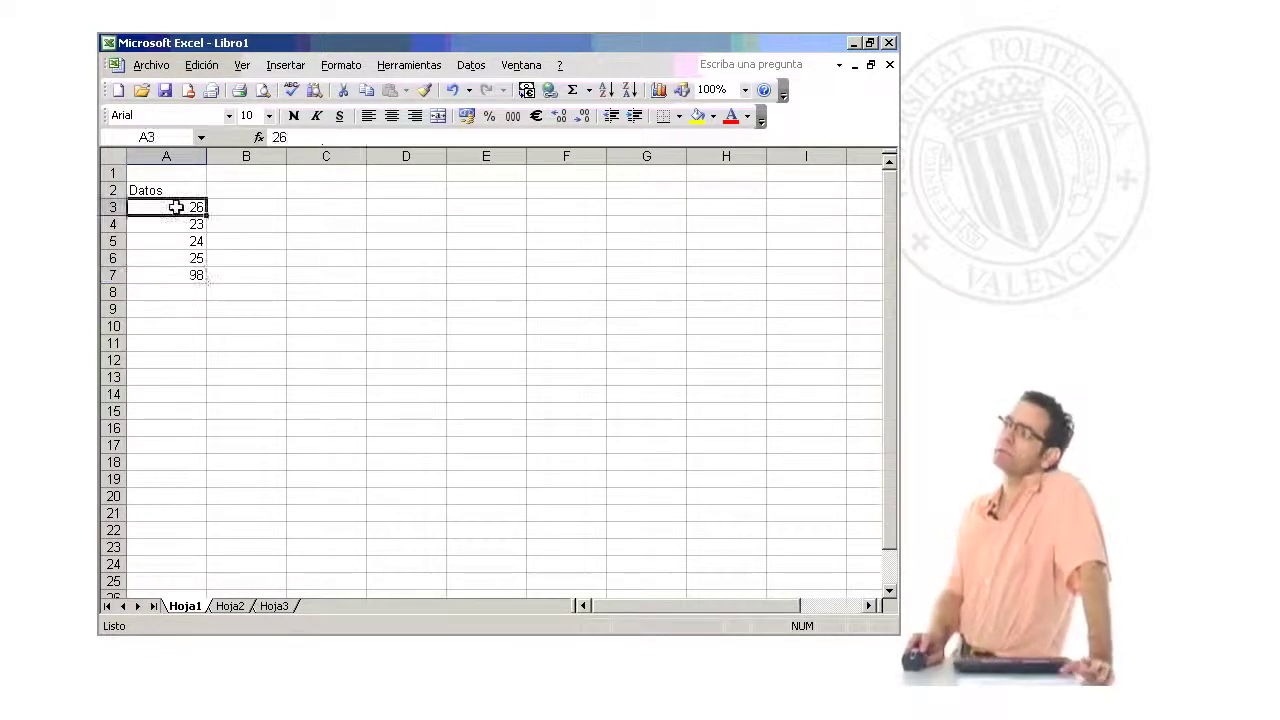
click(172, 278)
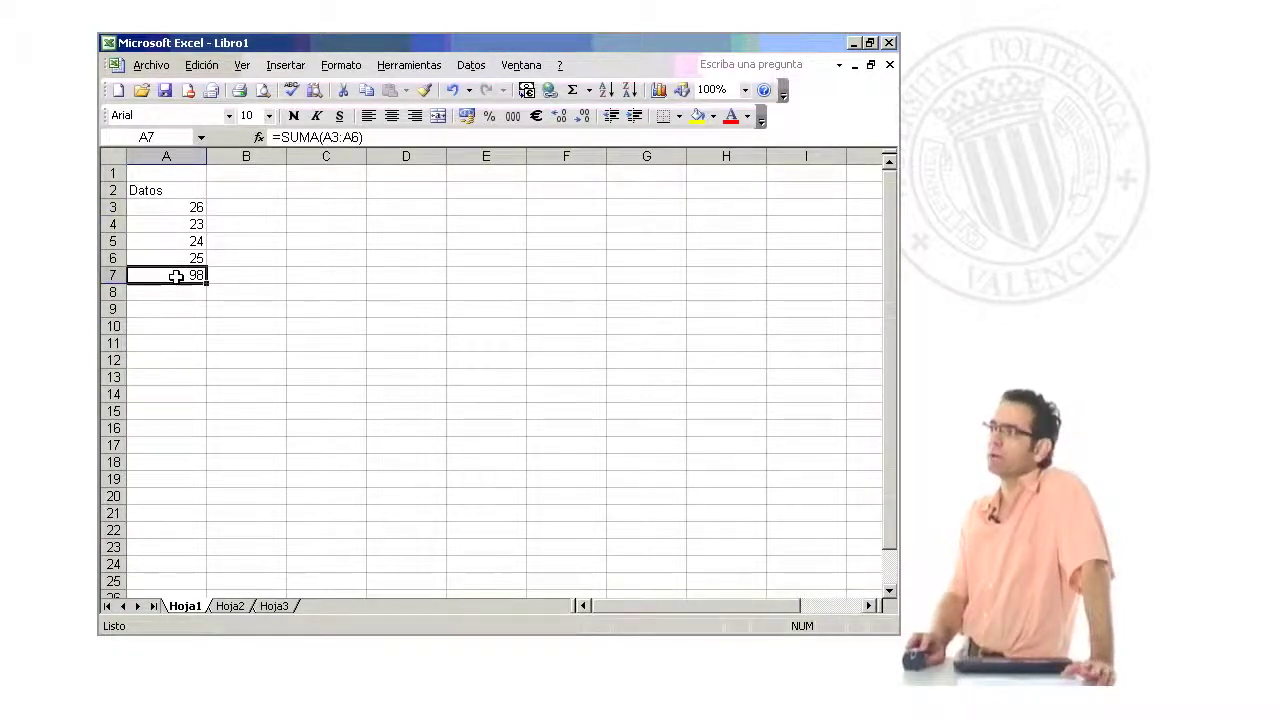
Try moving the value in A3 to C3 to test the SUMA formula in A7, and undo the move
click(178, 207)
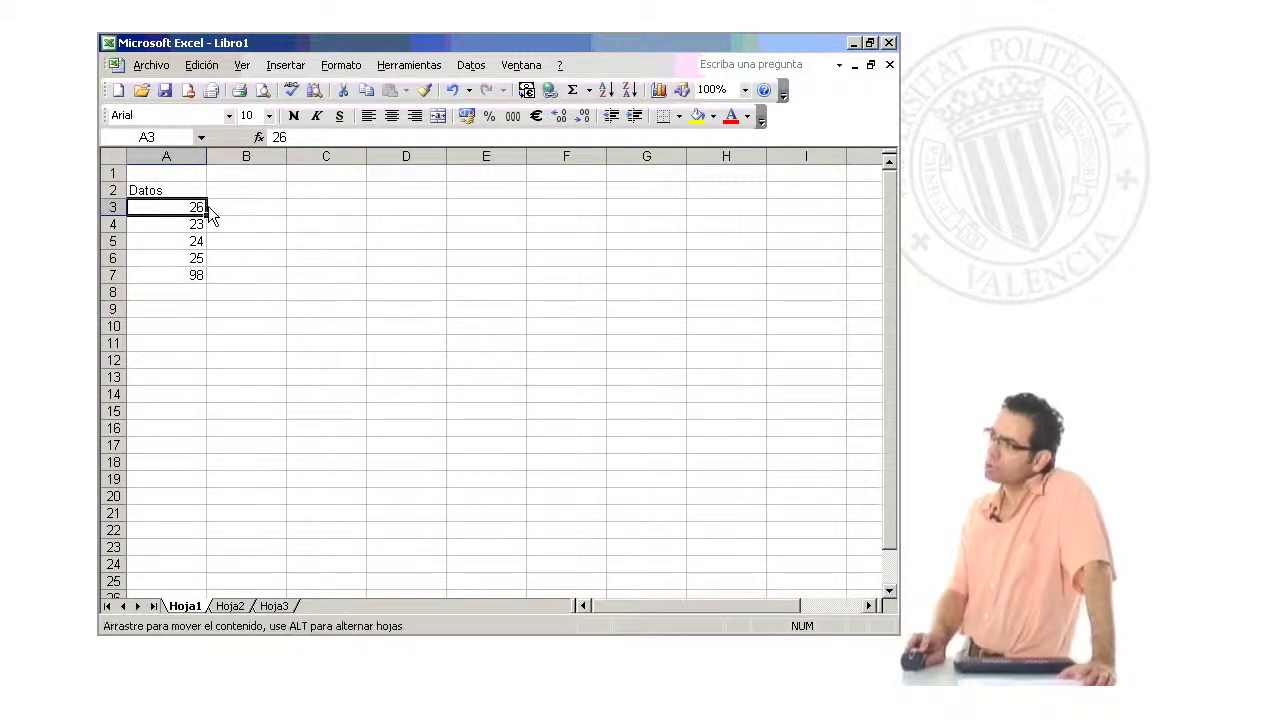
drag(213, 208, 307, 209)
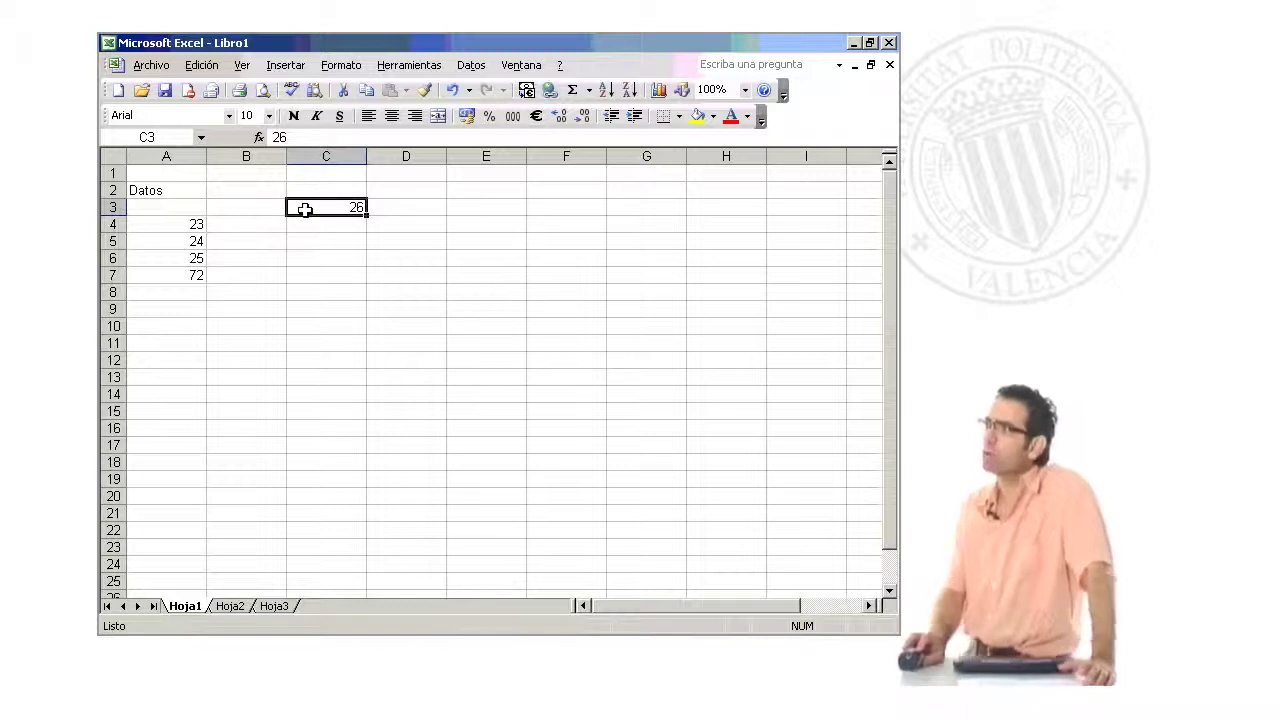
click(195, 276)
click(329, 136)
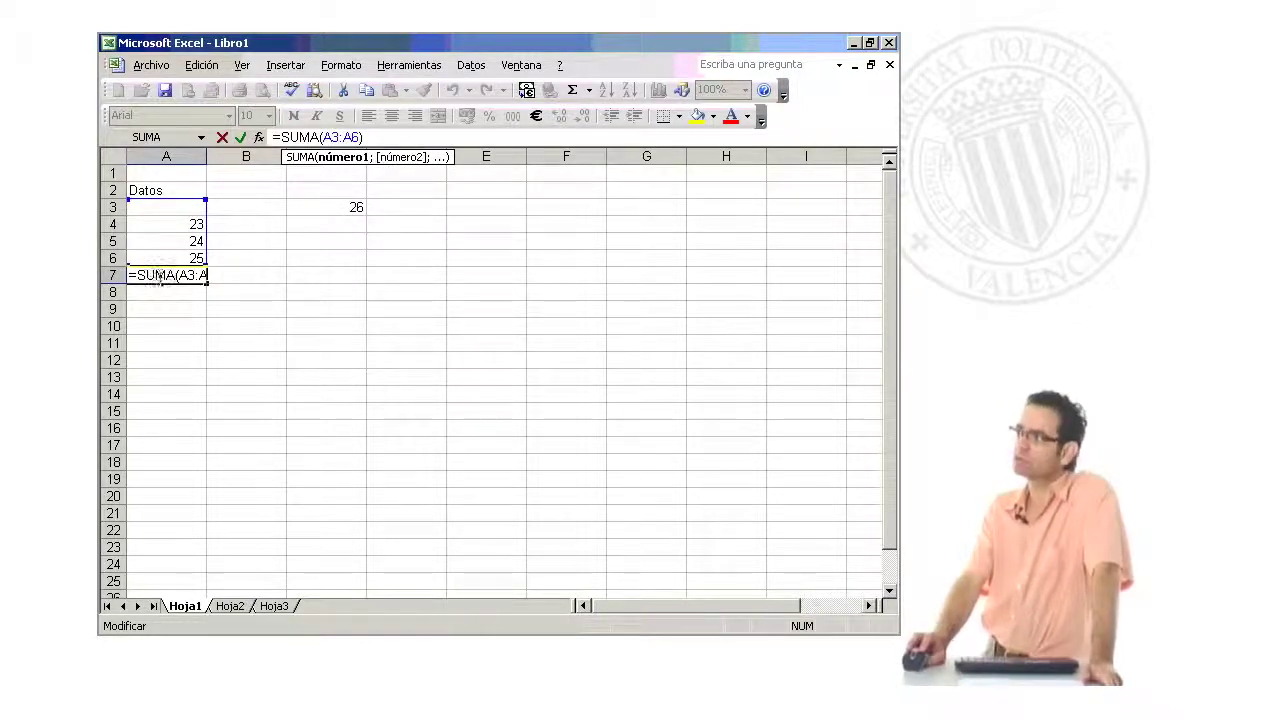
key(ctrl+Return)
click(322, 205)
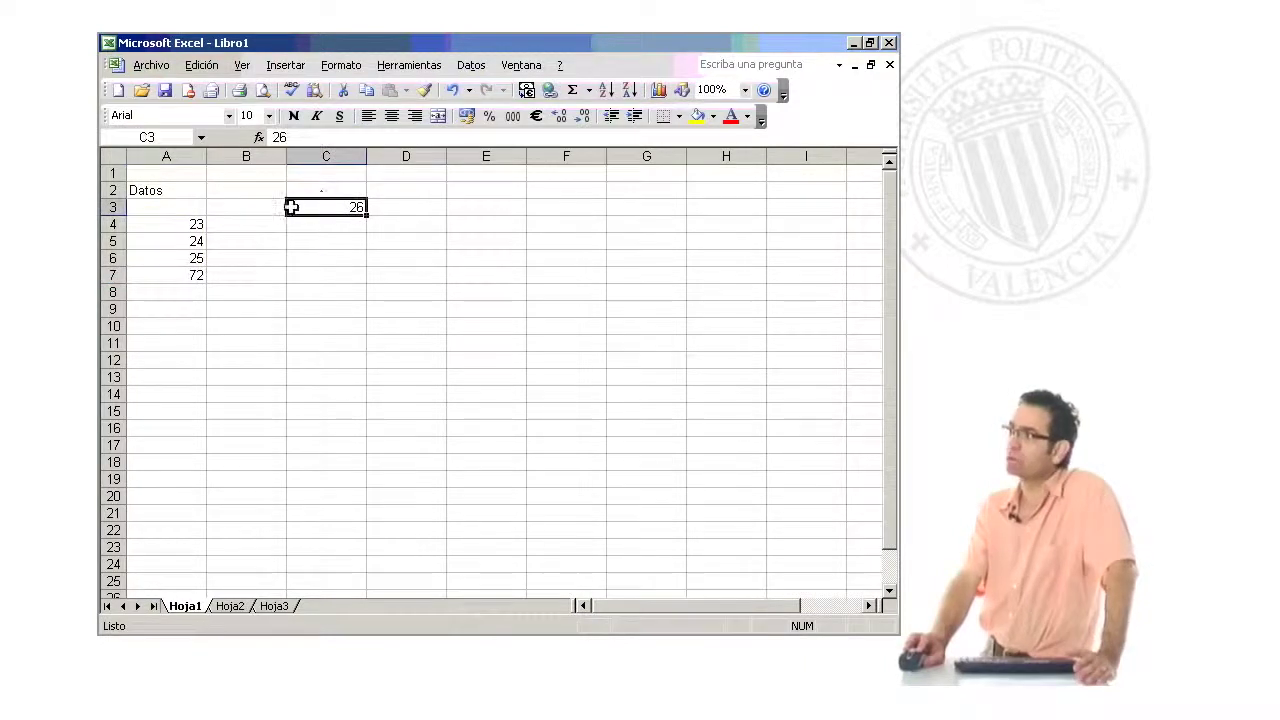
click(452, 90)
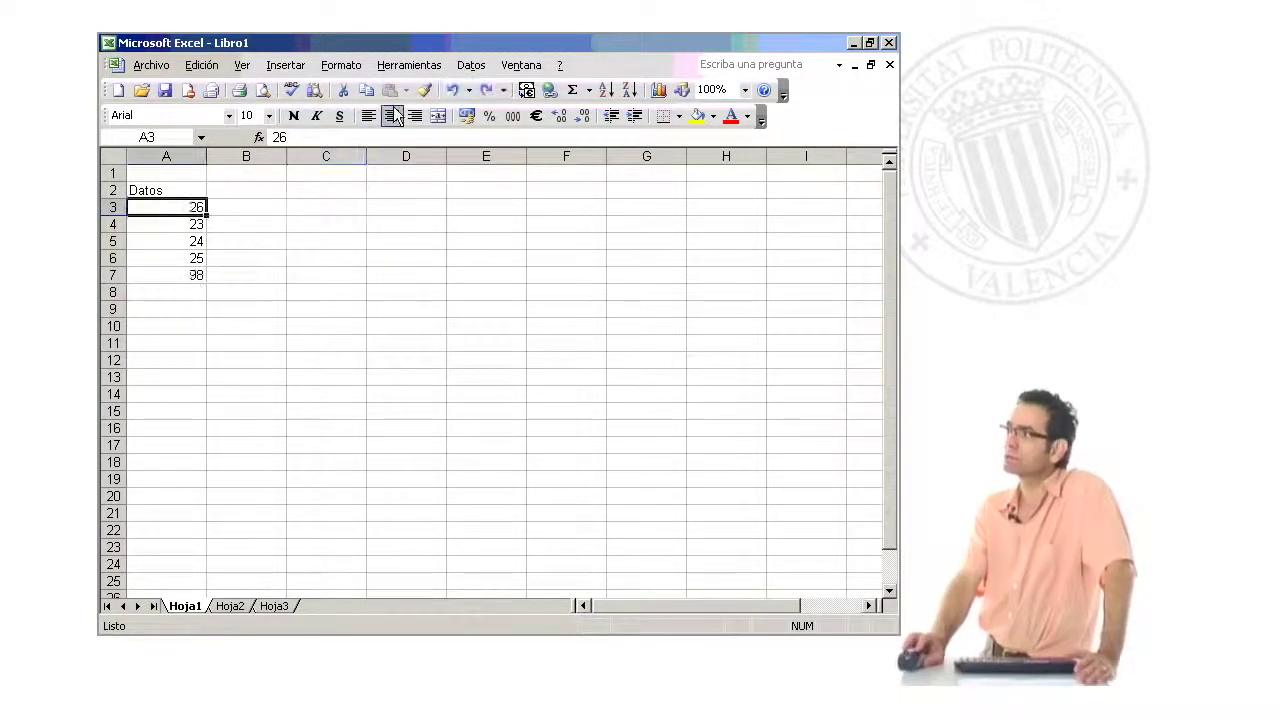
Replace the SUMA formula in A7 with the explicit addition =A3+A4+A5+A6
click(190, 275)
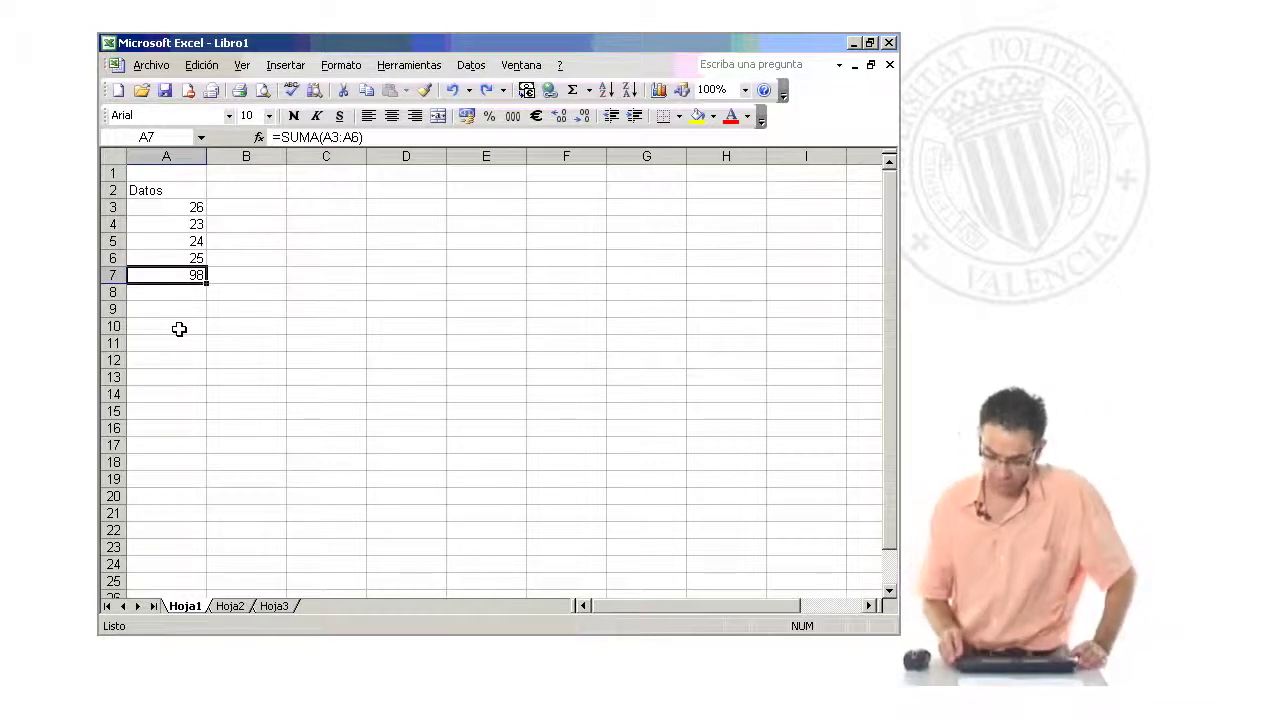
key(Delete)
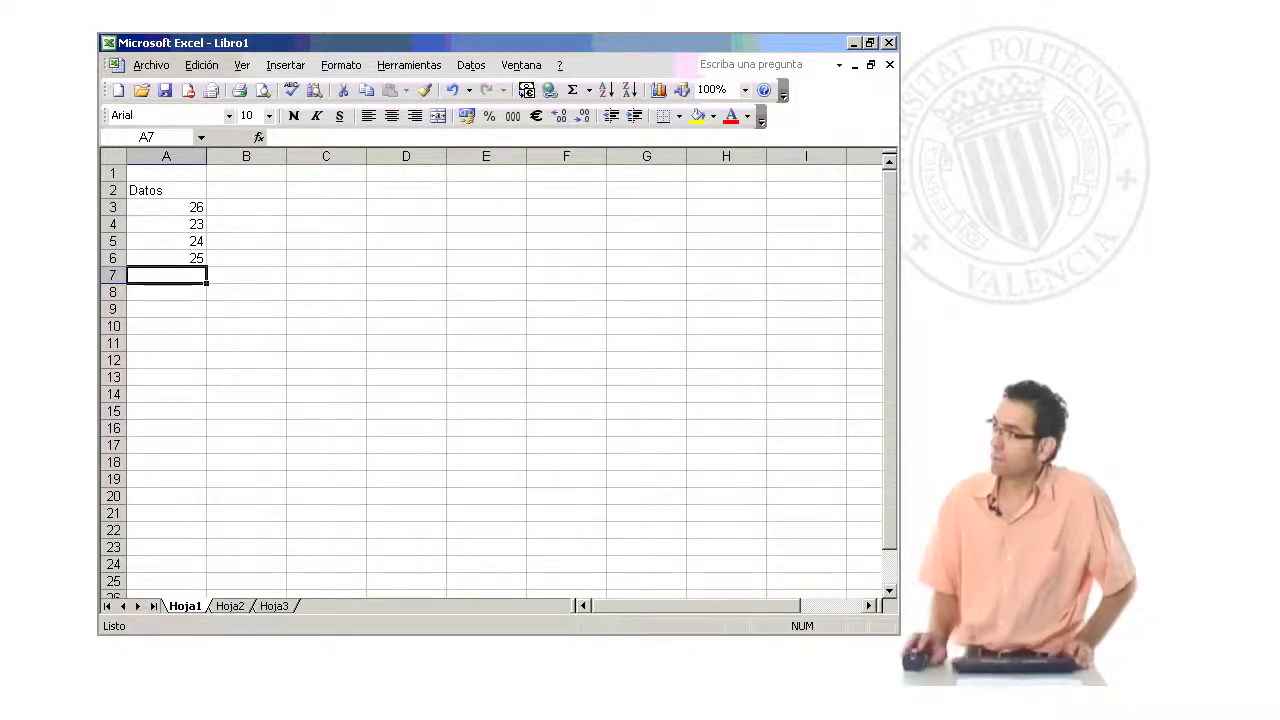
text(=)
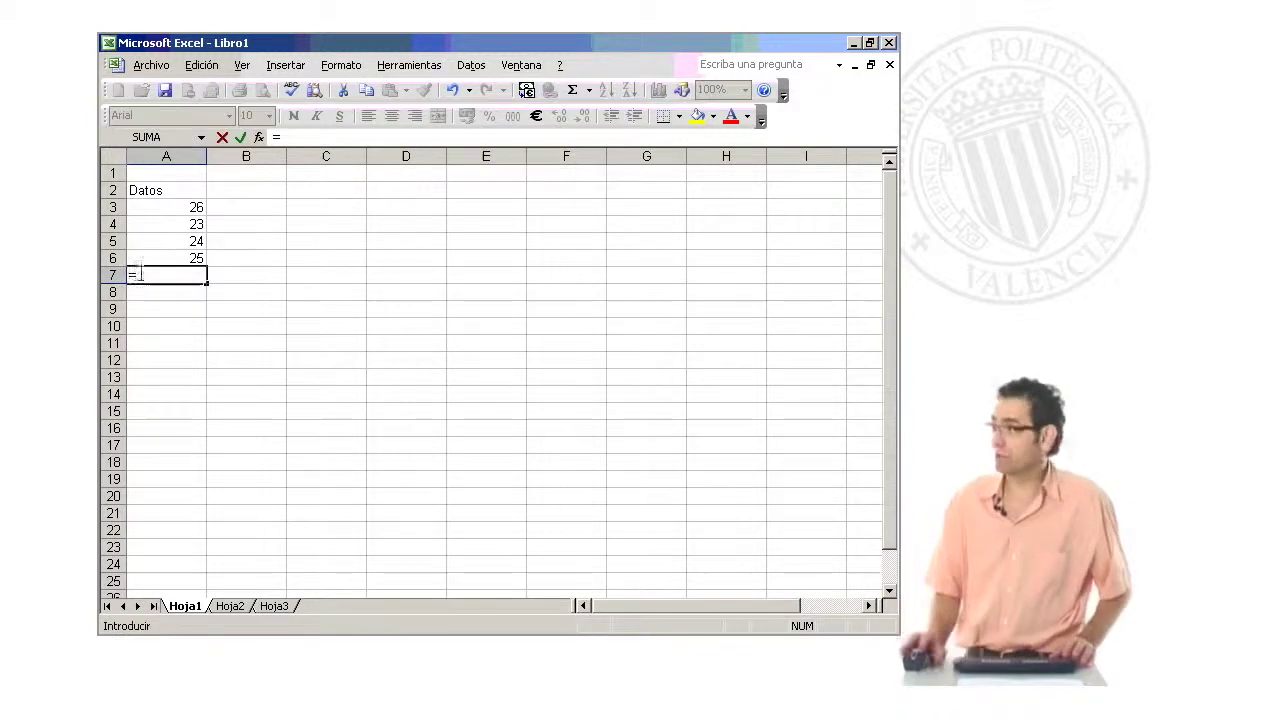
click(164, 207)
click(160, 208)
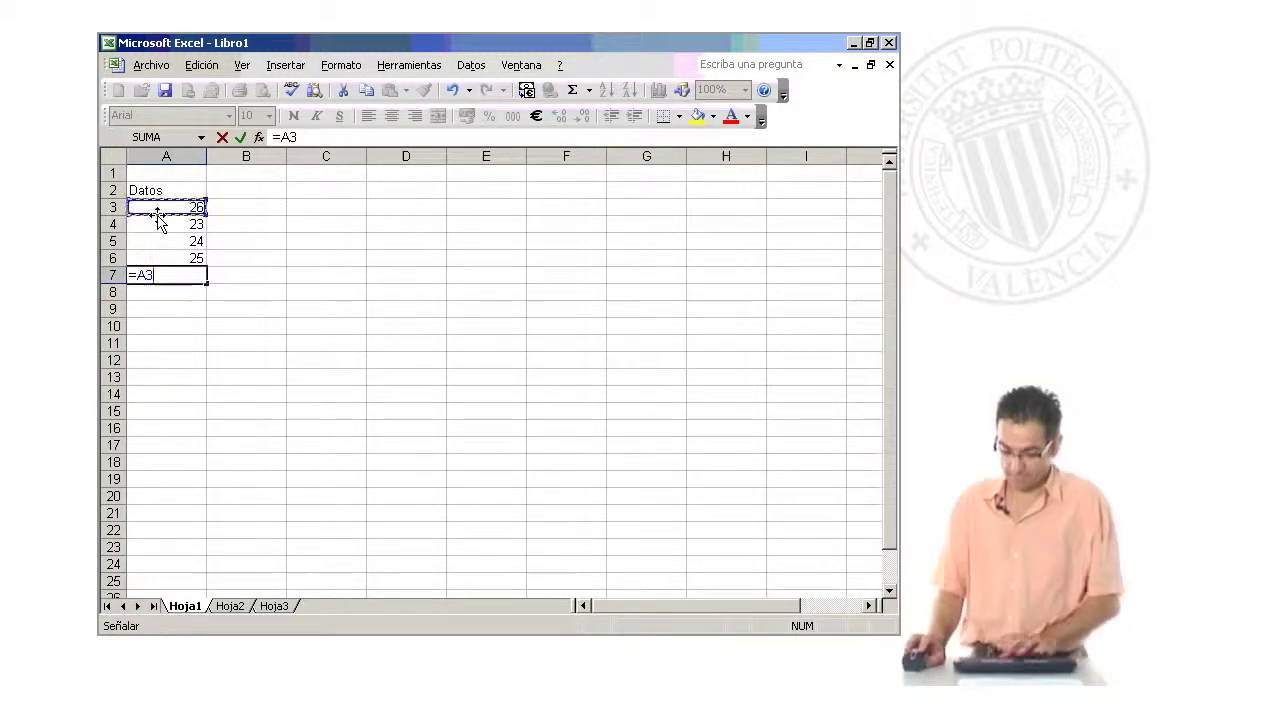
text(+)
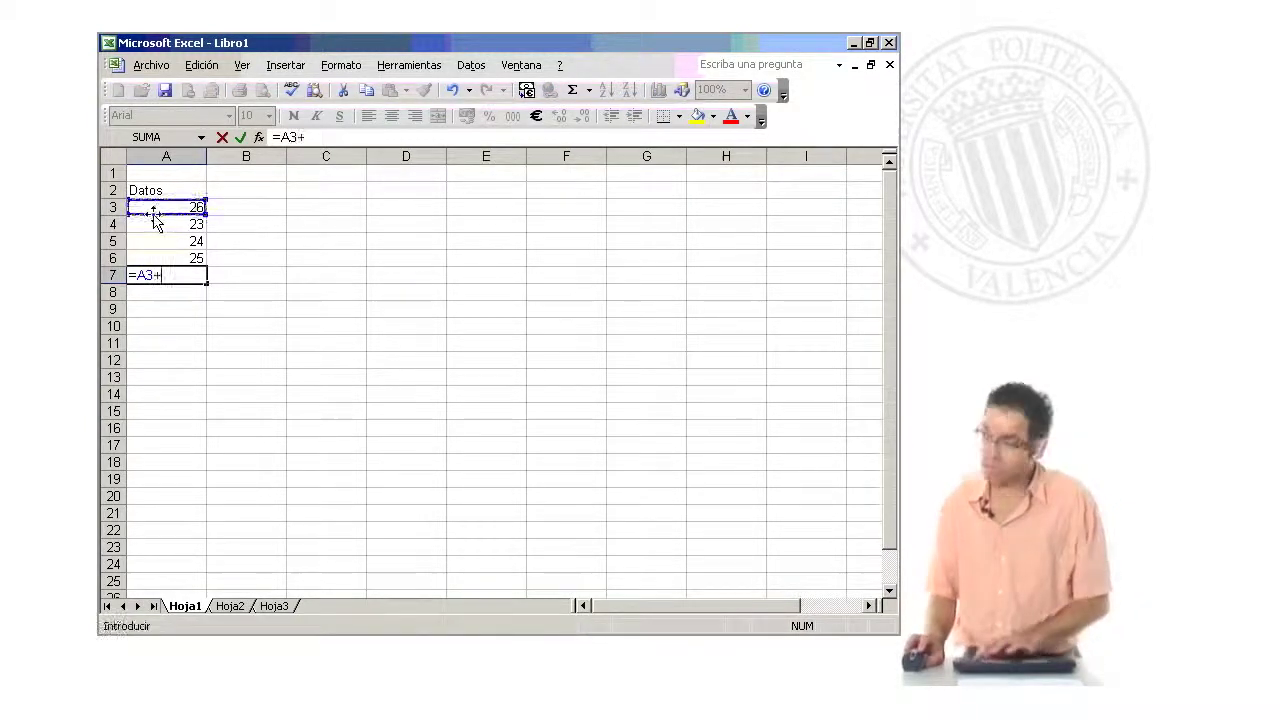
click(154, 227)
text(+)
click(158, 240)
text(+)
click(164, 258)
key(Return)
Inspect the explicit addition formula in A7 and the cells it references
key(Down)
key(Down)
key(Down)
key(Down)
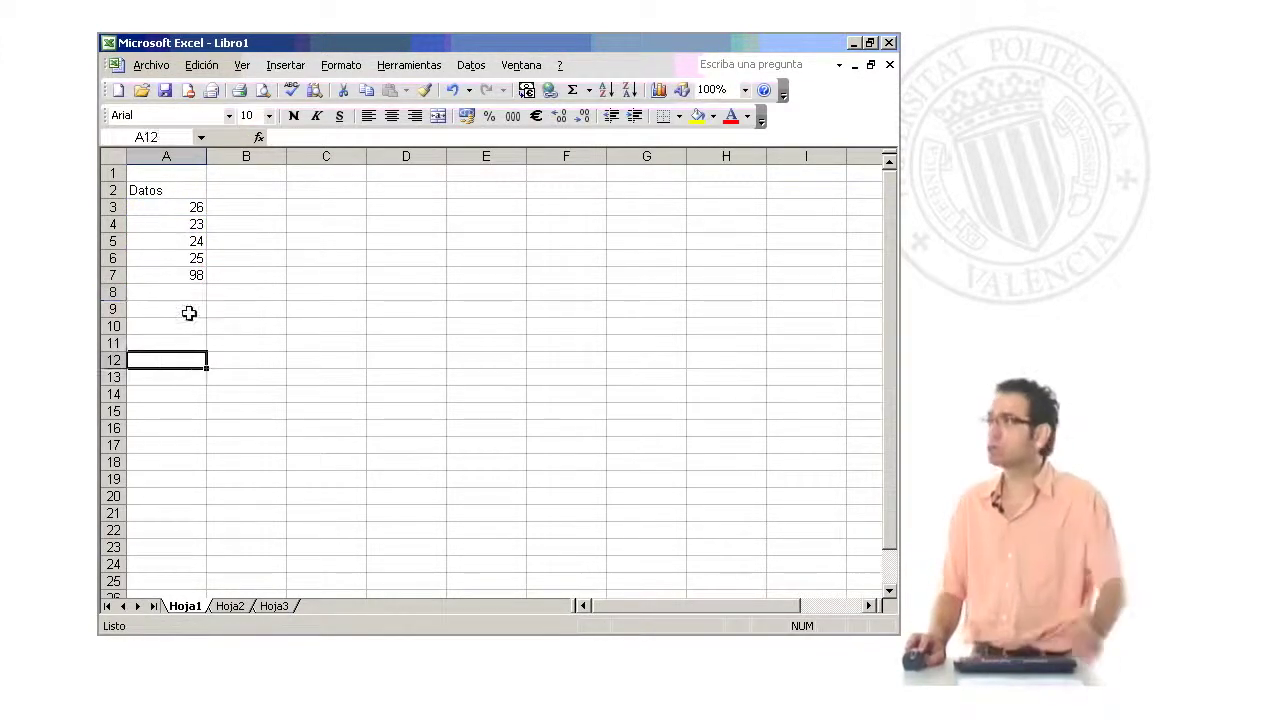
click(186, 275)
click(295, 137)
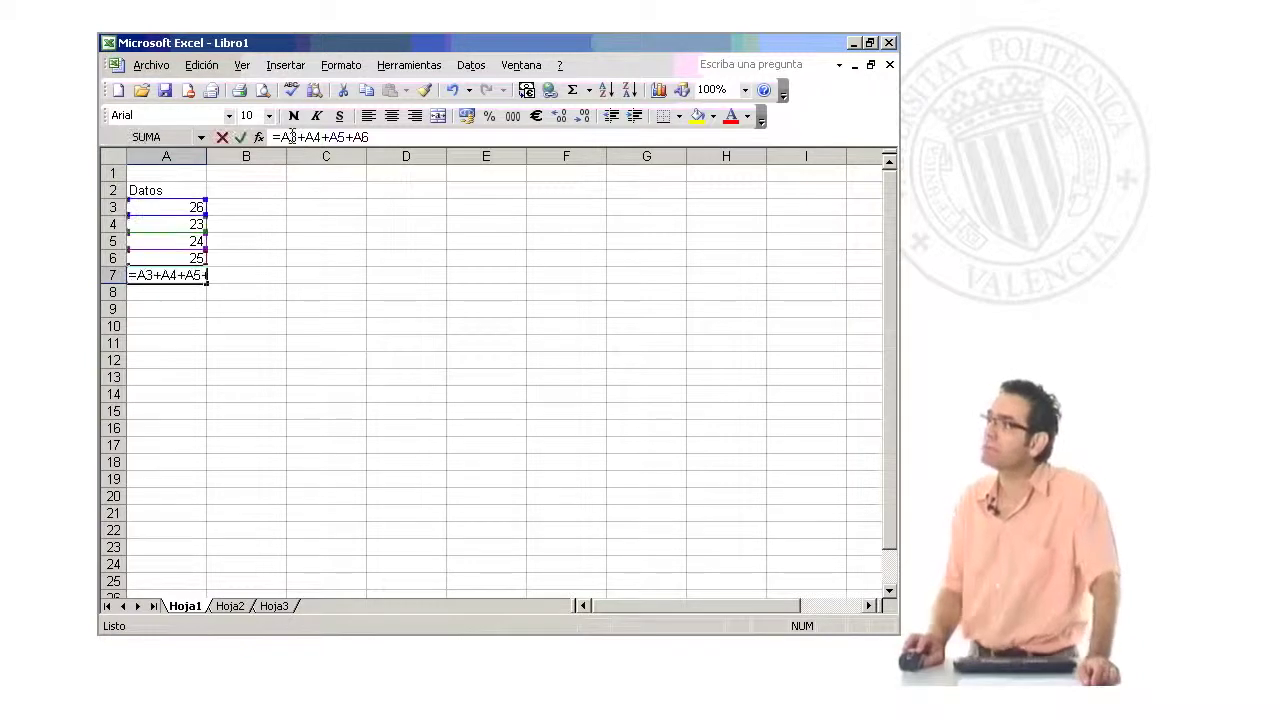
click(277, 258)
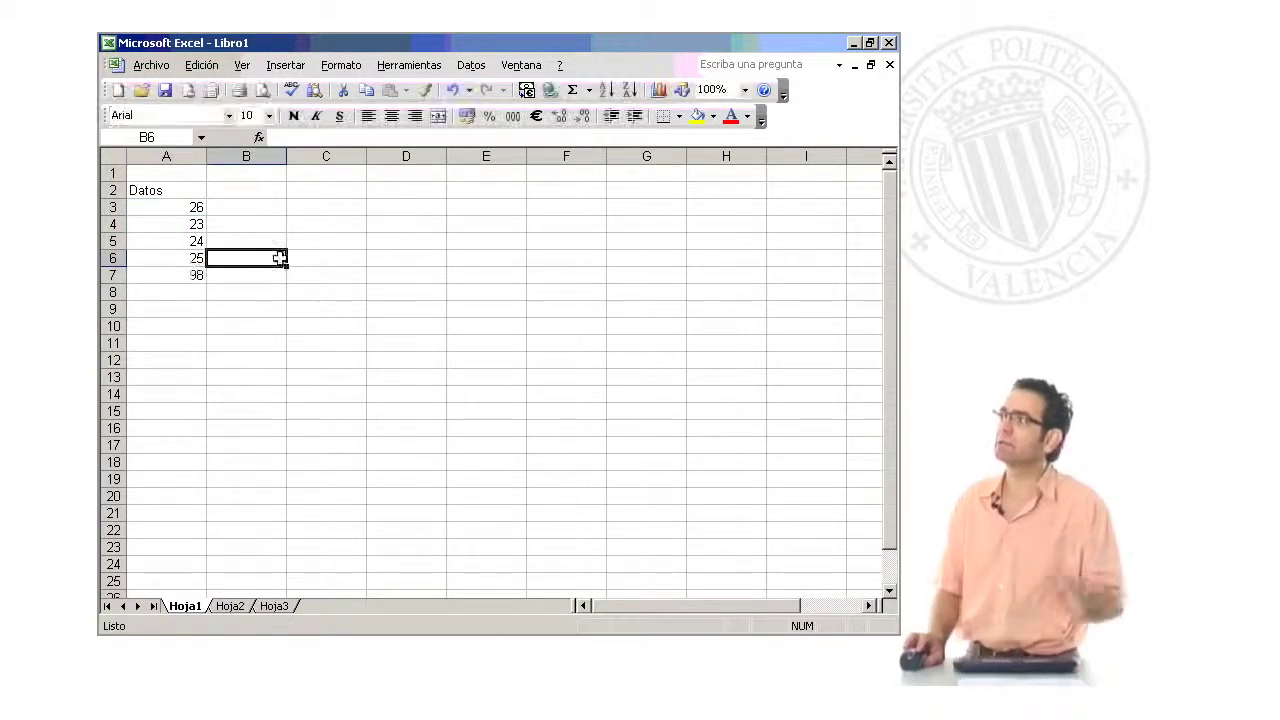
Move the value in A3 to C3 and check how the addition formula in A7 reacts
click(187, 206)
drag(207, 210, 325, 209)
drag(324, 207, 324, 208)
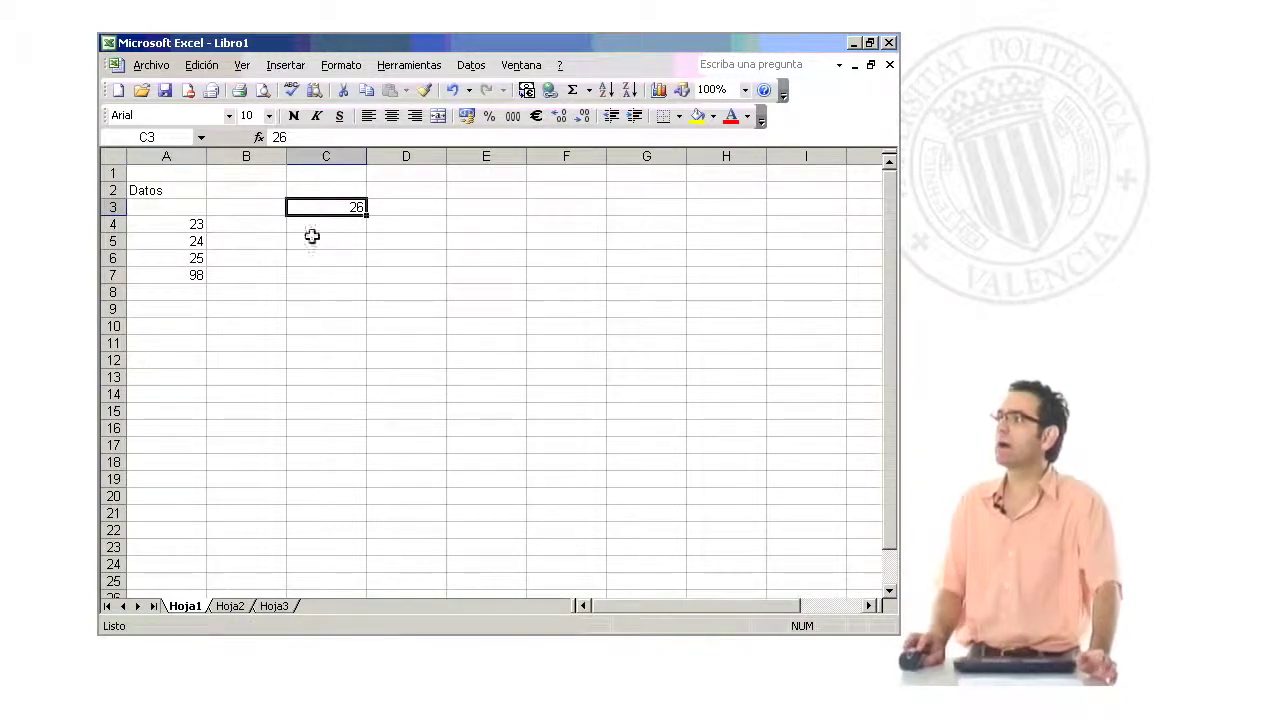
click(331, 271)
click(187, 275)
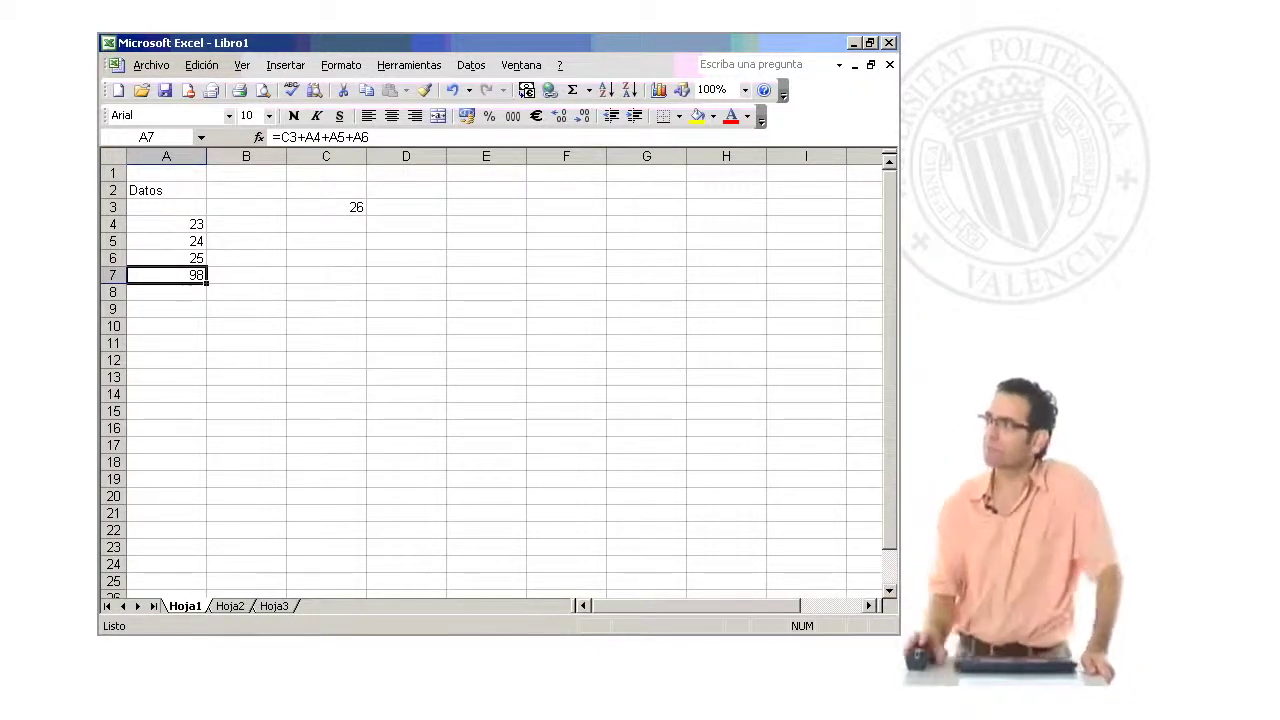
Insert a blank row above row 5, between the second and third remaining data positions
click(113, 241)
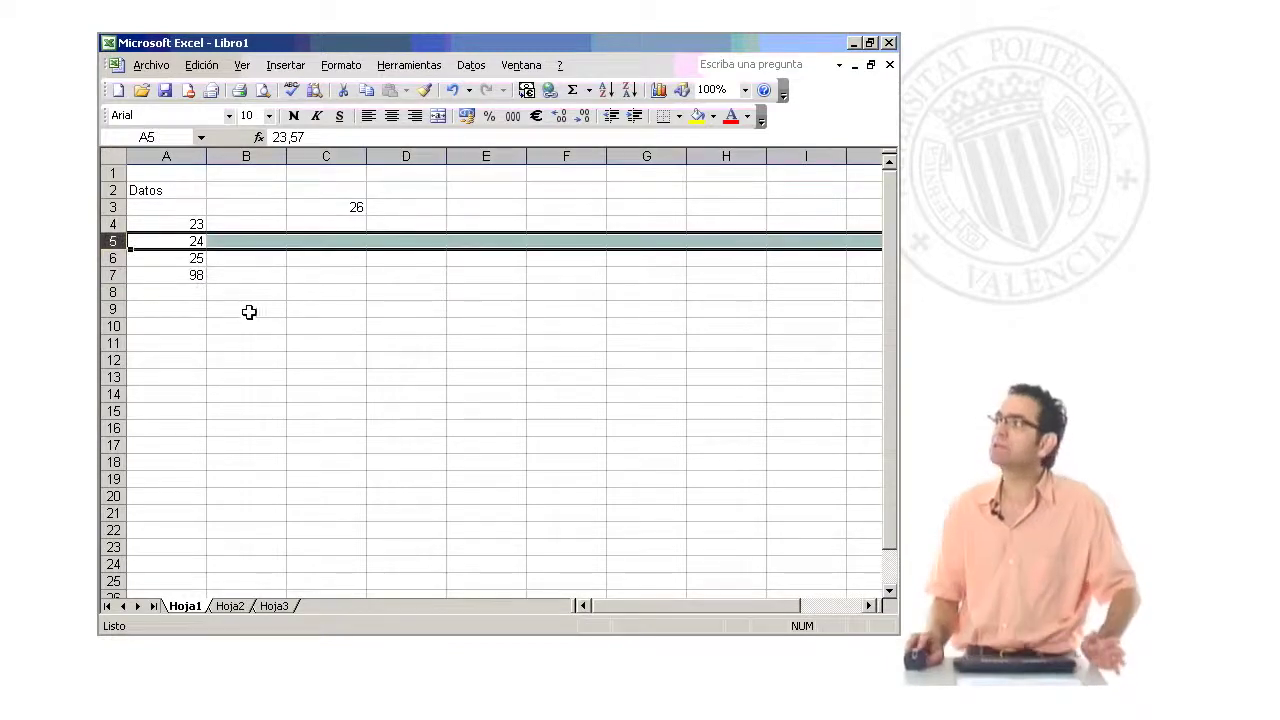
click(288, 67)
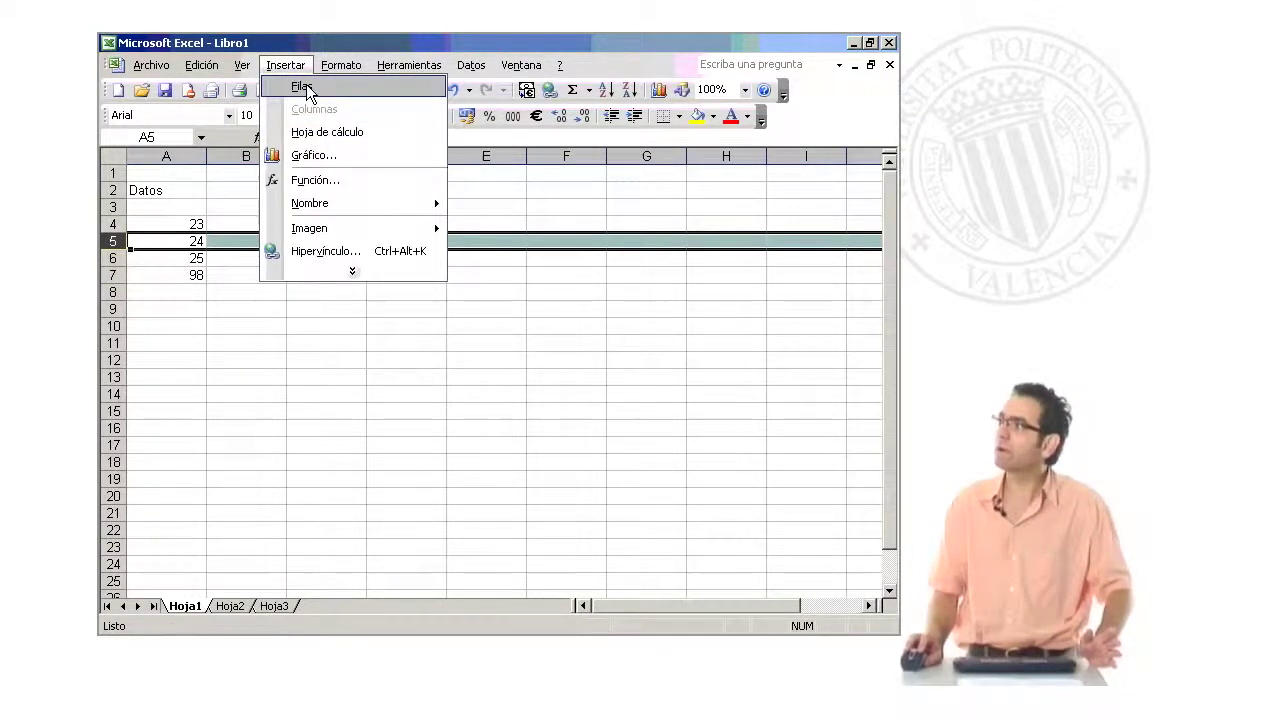
click(301, 87)
click(264, 291)
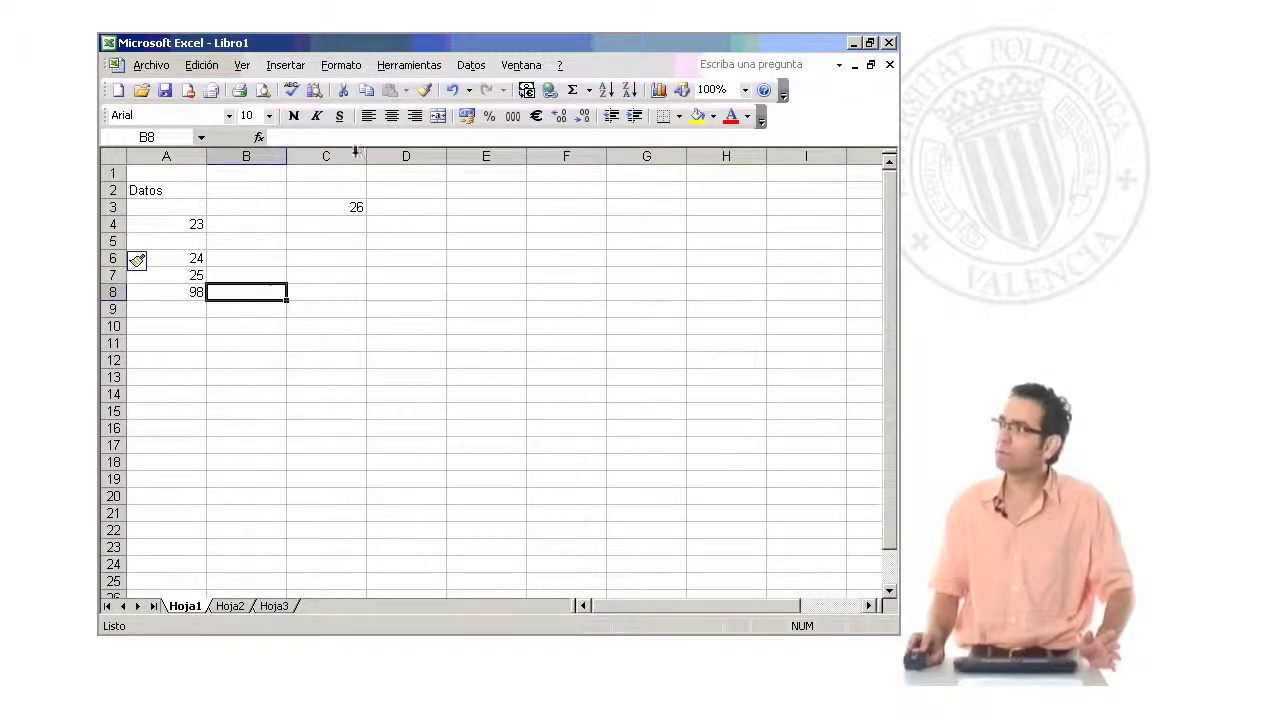
Undo and redo the row insertion, comparing the references of the addition formula without and with the extra row
click(455, 89)
click(183, 275)
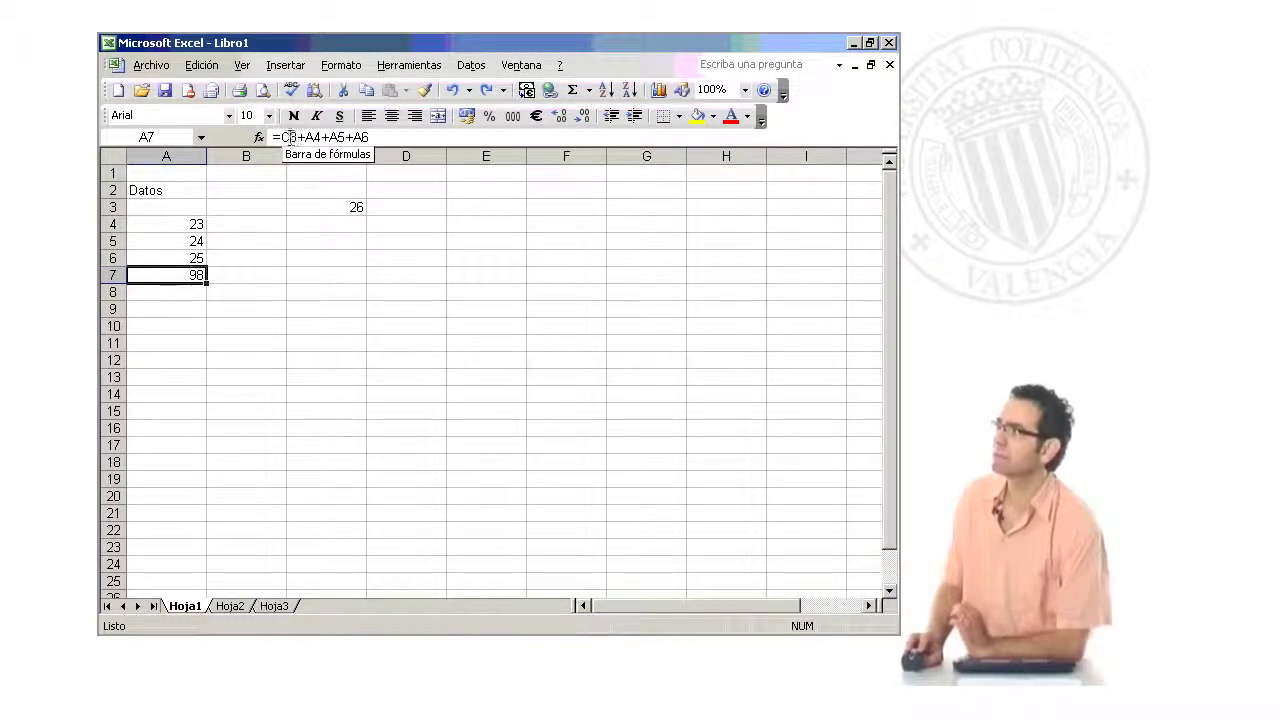
click(481, 89)
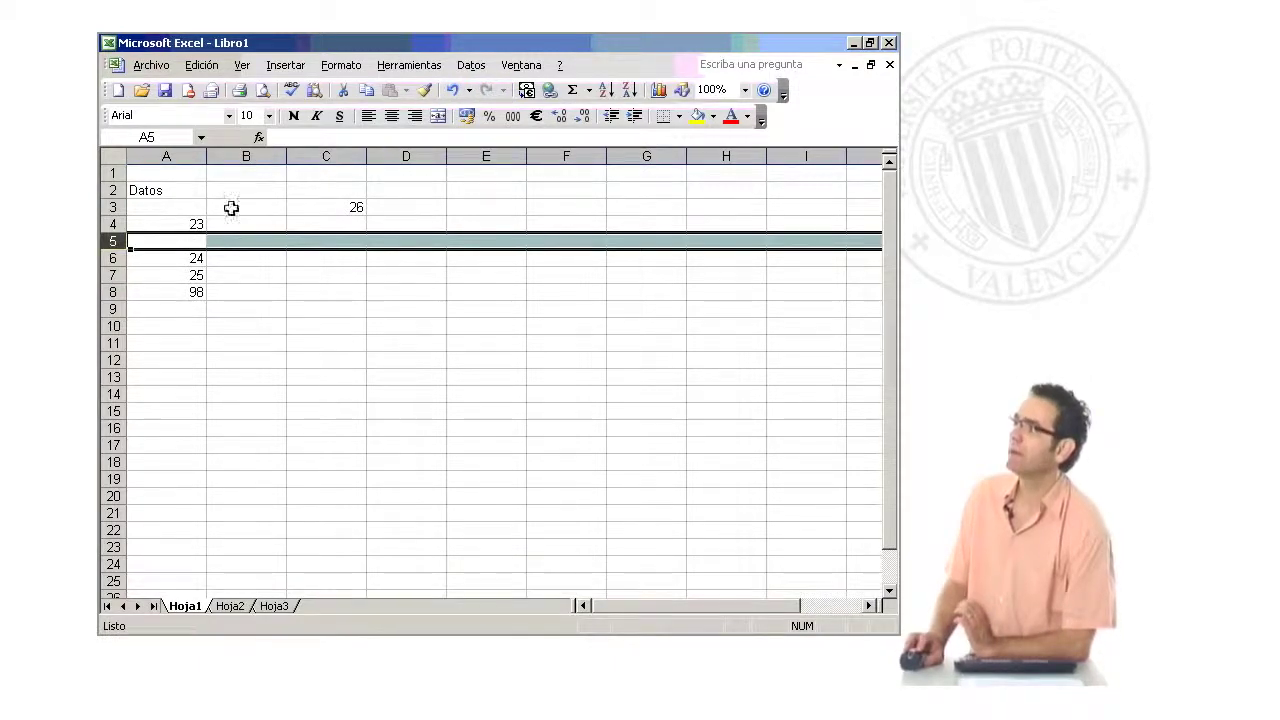
click(183, 291)
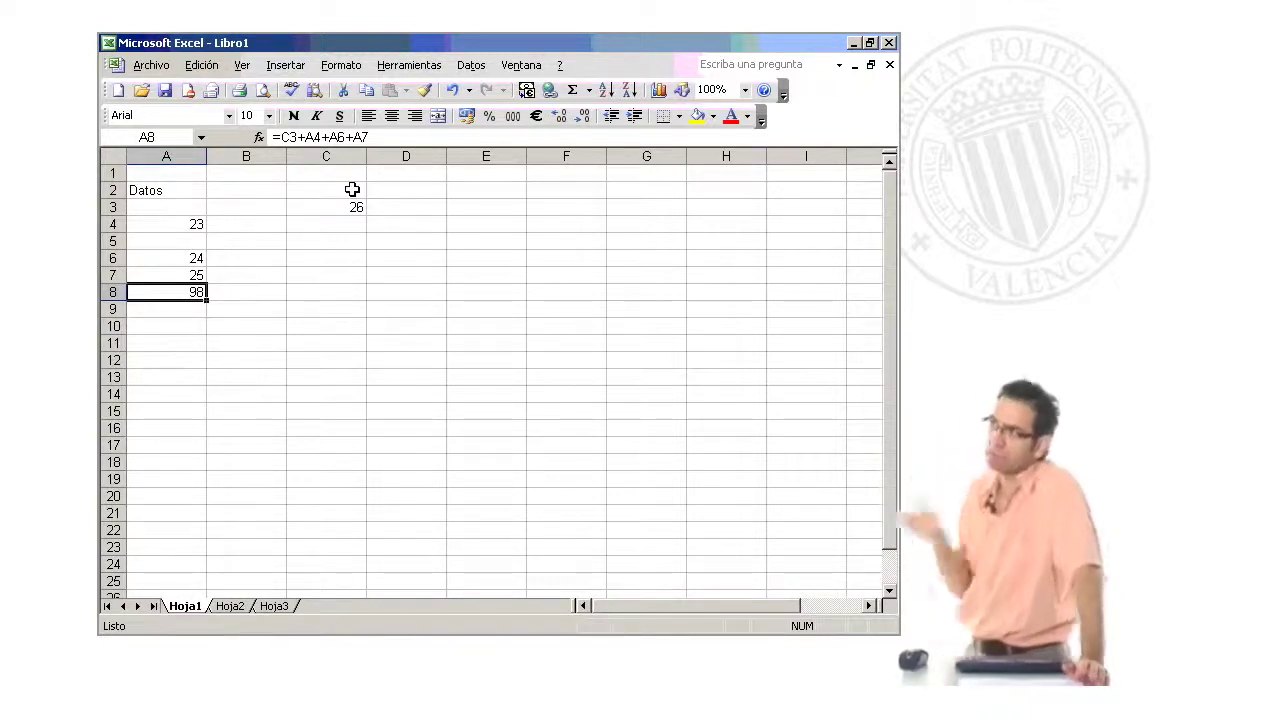
Delete the blank row 5 and inspect the references in the A7 addition formula
click(112, 241)
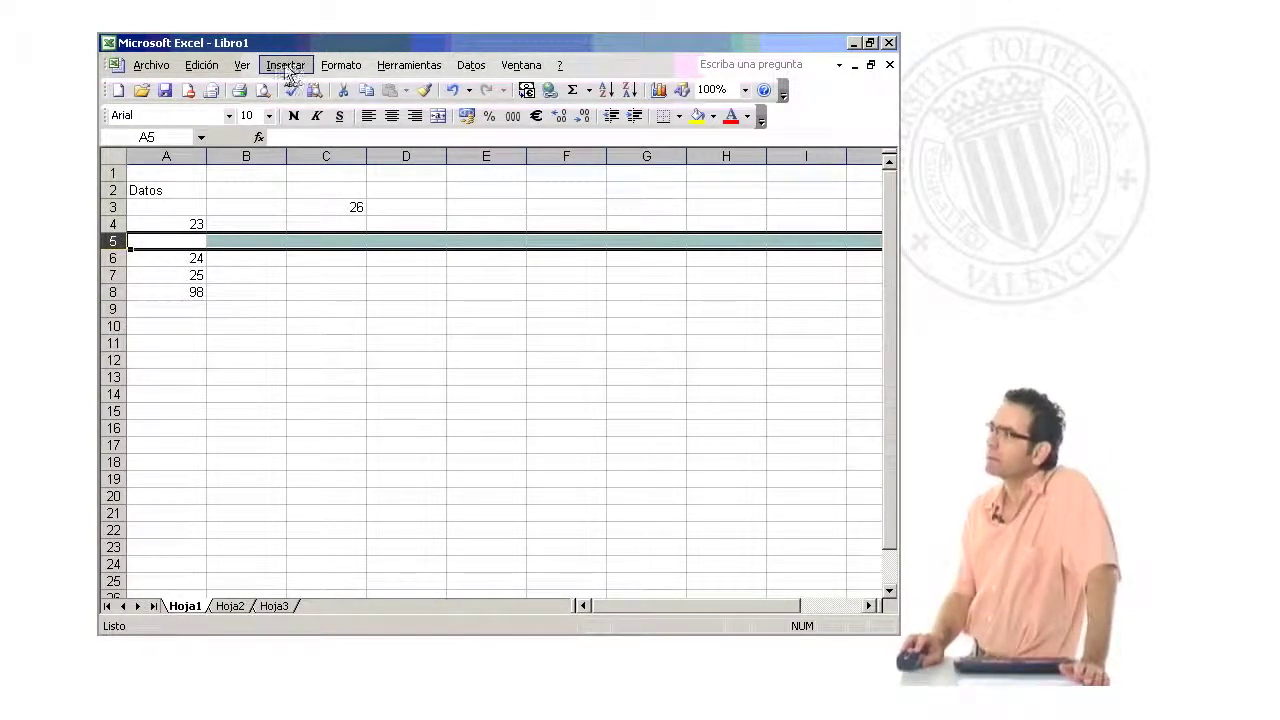
click(200, 66)
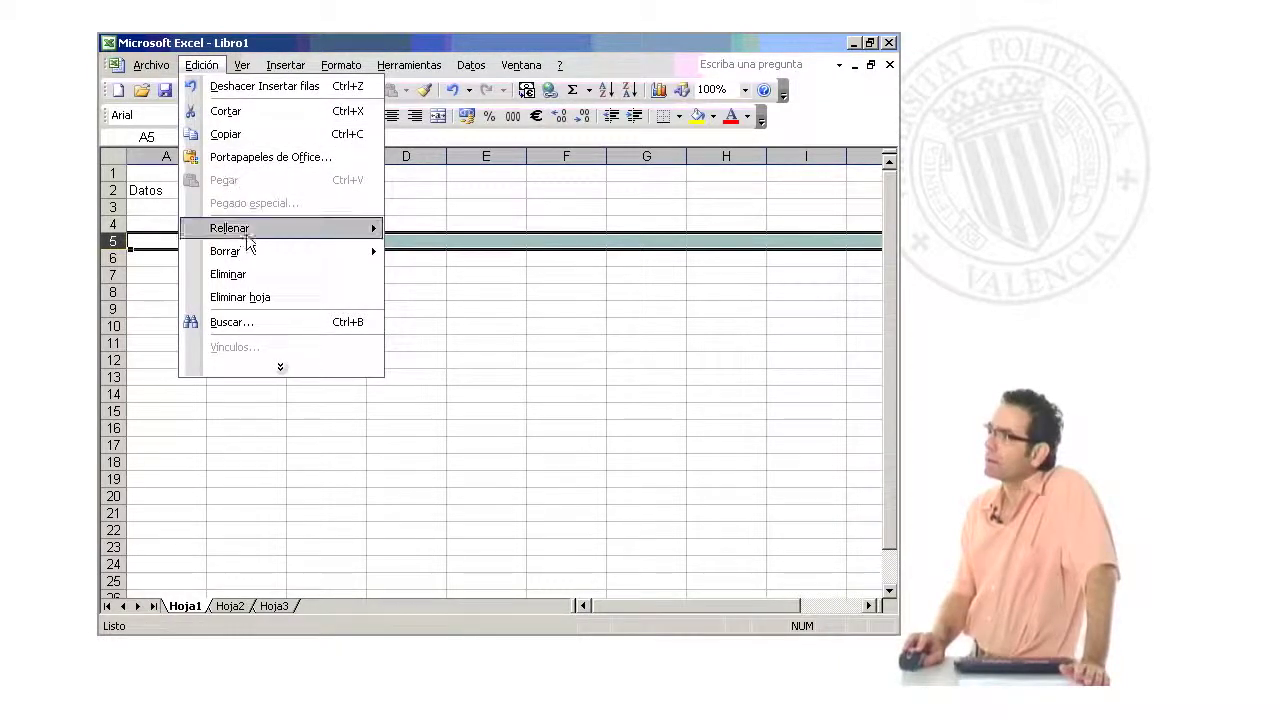
click(251, 275)
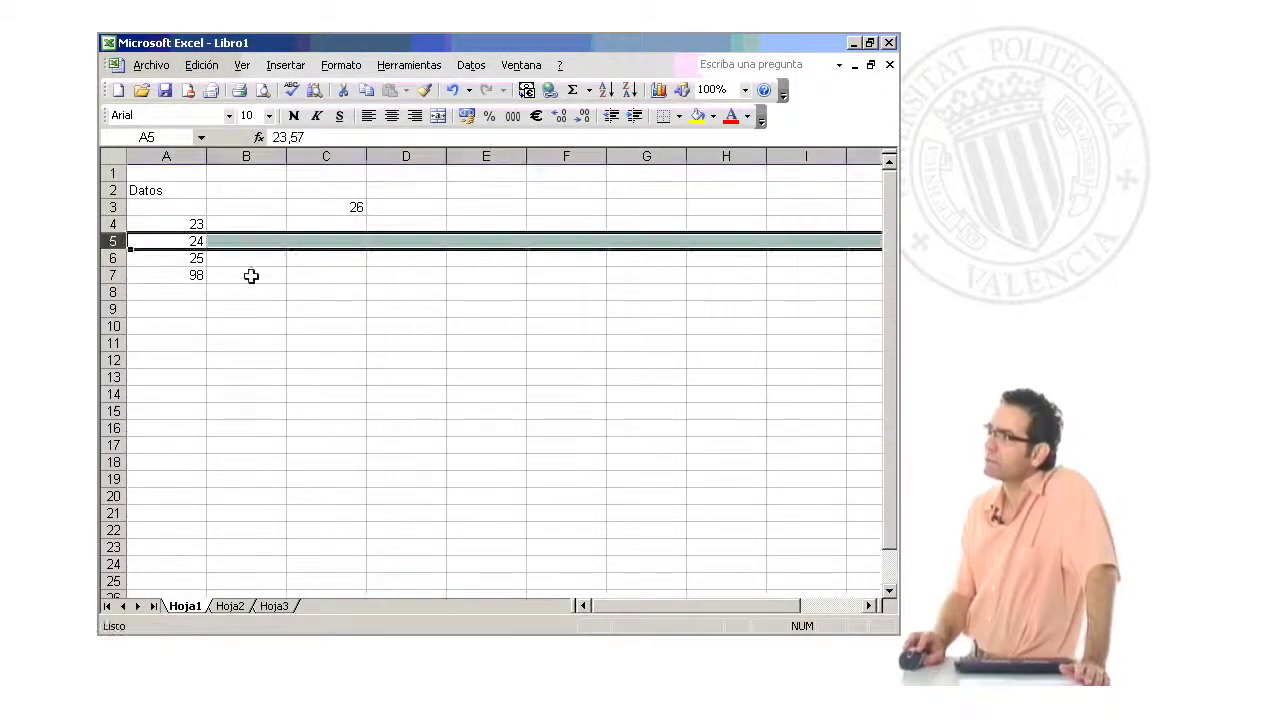
double_click(198, 275)
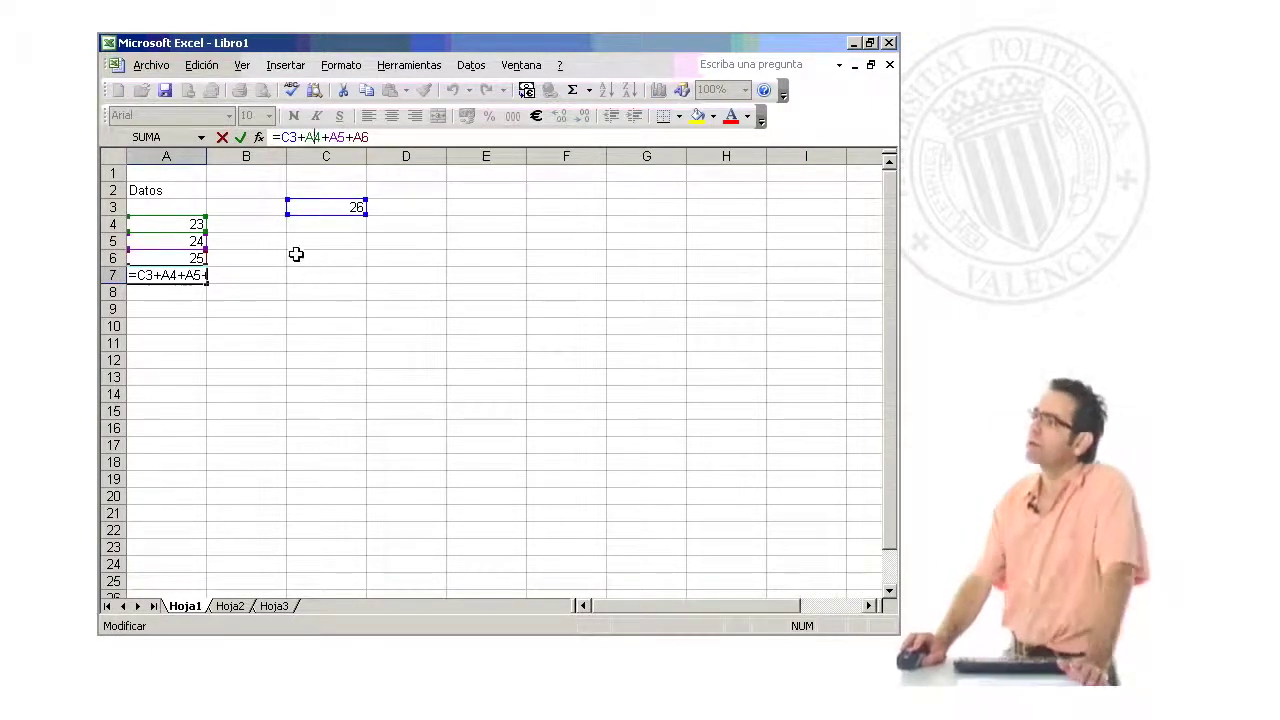
click(324, 222)
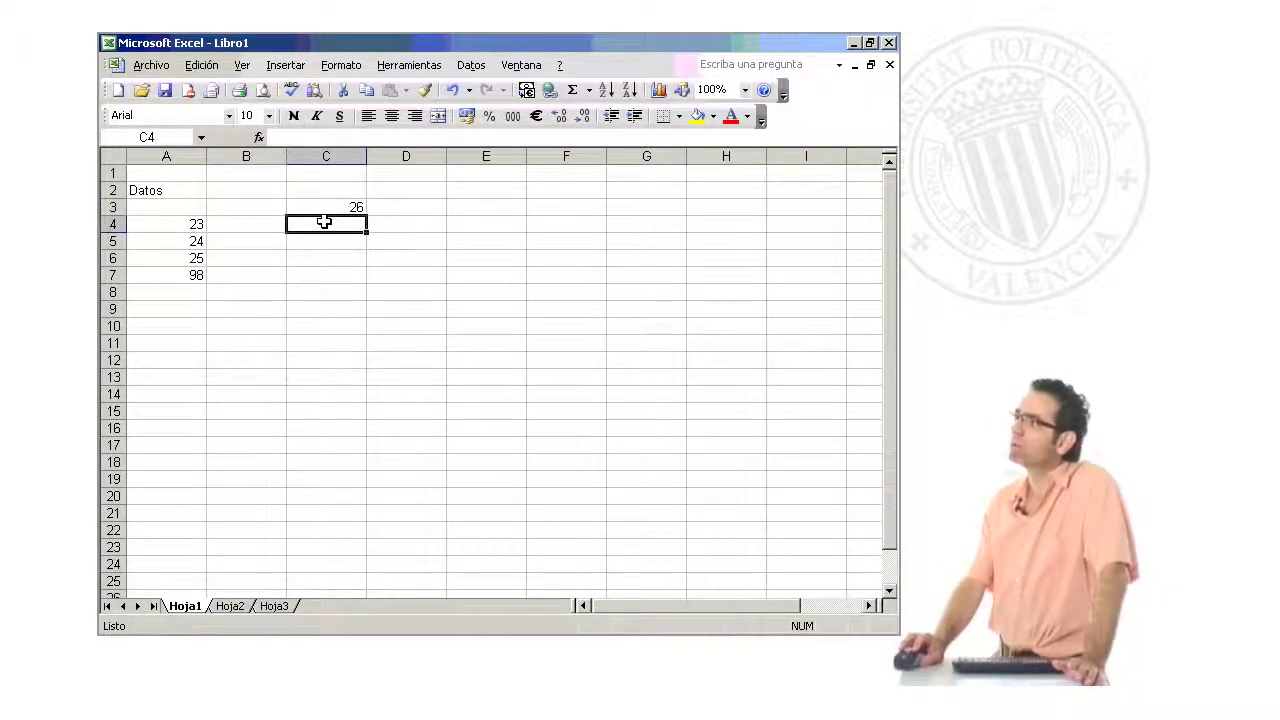
Move the value in C3 back to A3
click(337, 205)
drag(345, 199, 166, 208)
click(342, 262)
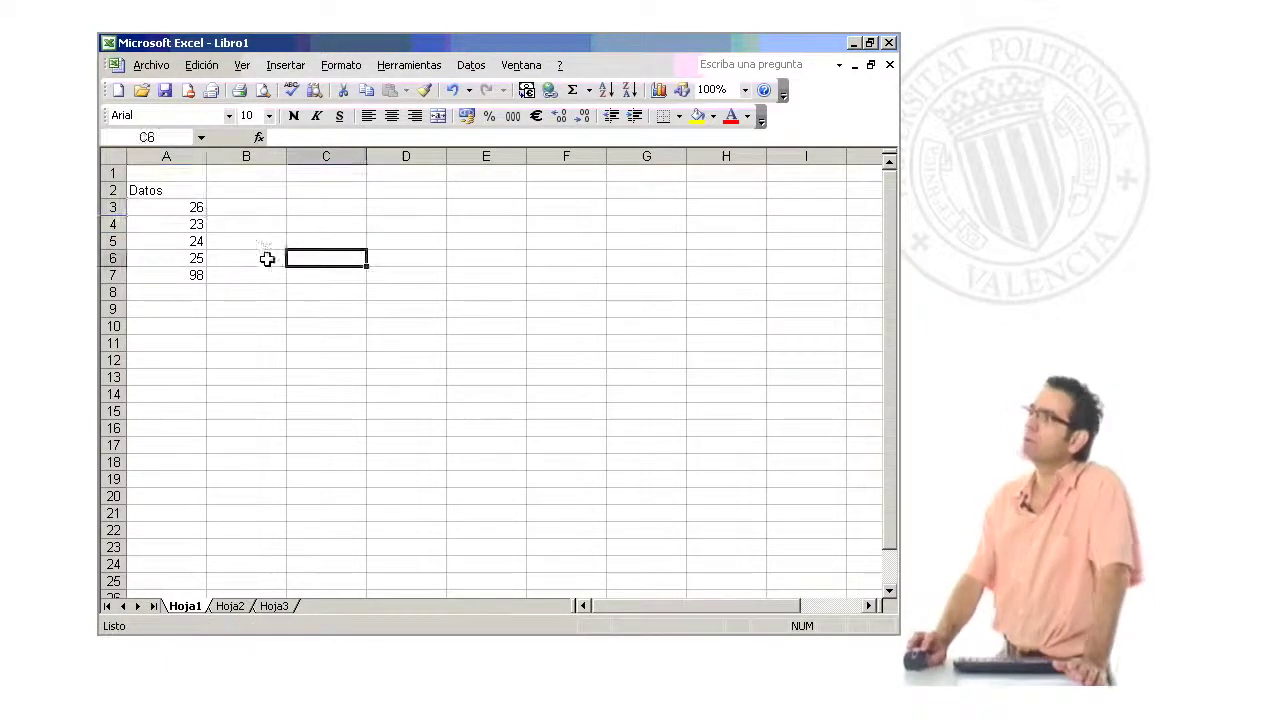
Replace the addition formula in A7 with an automatic sum, =SUMA(A3:A6)
click(197, 277)
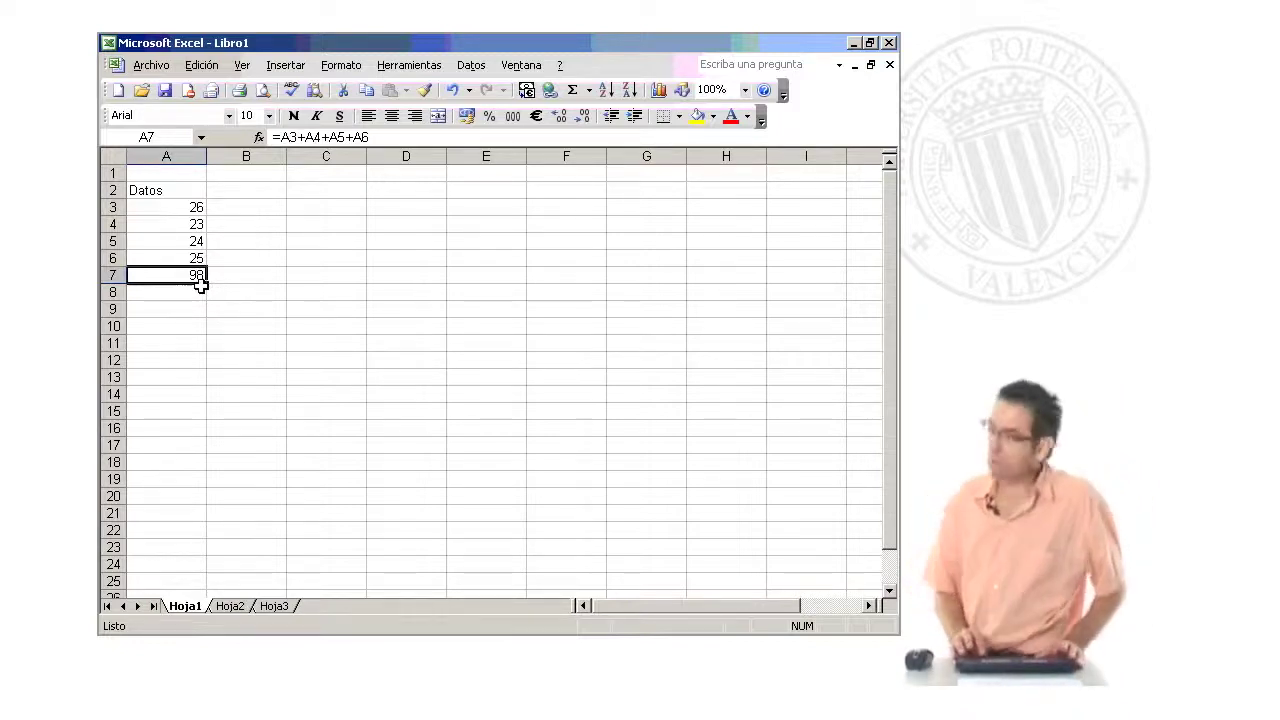
key(Delete)
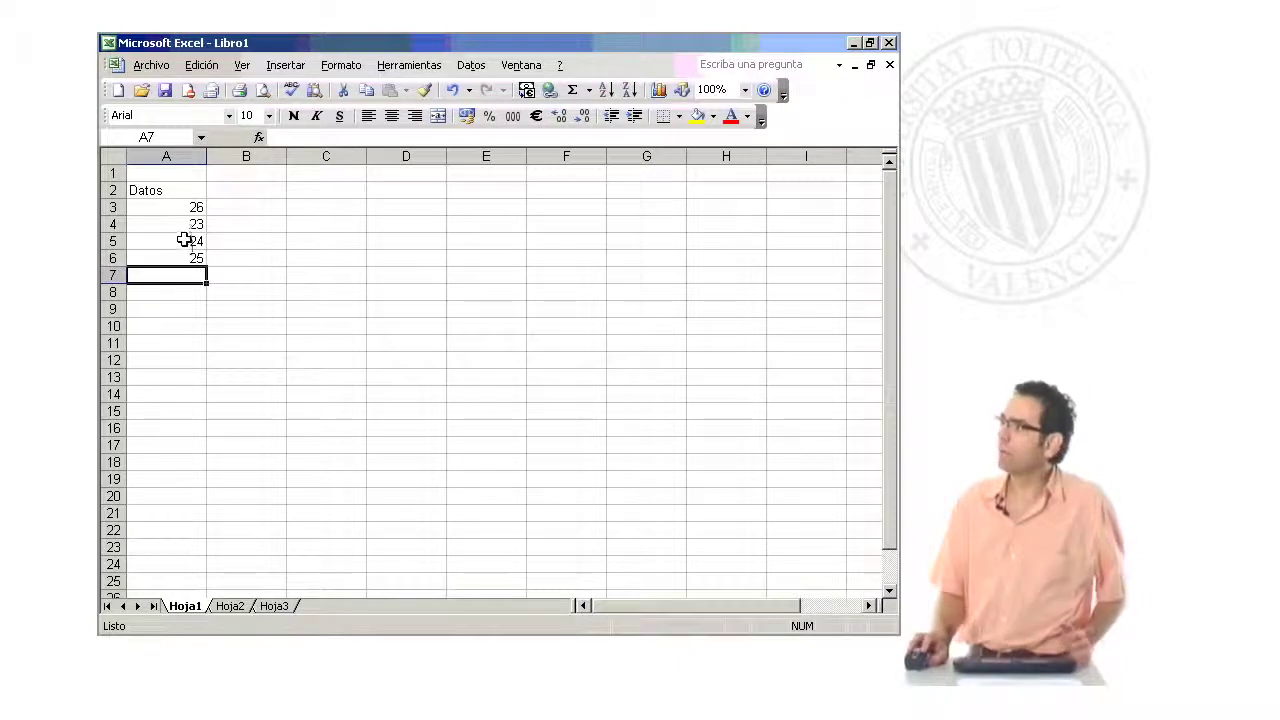
click(572, 89)
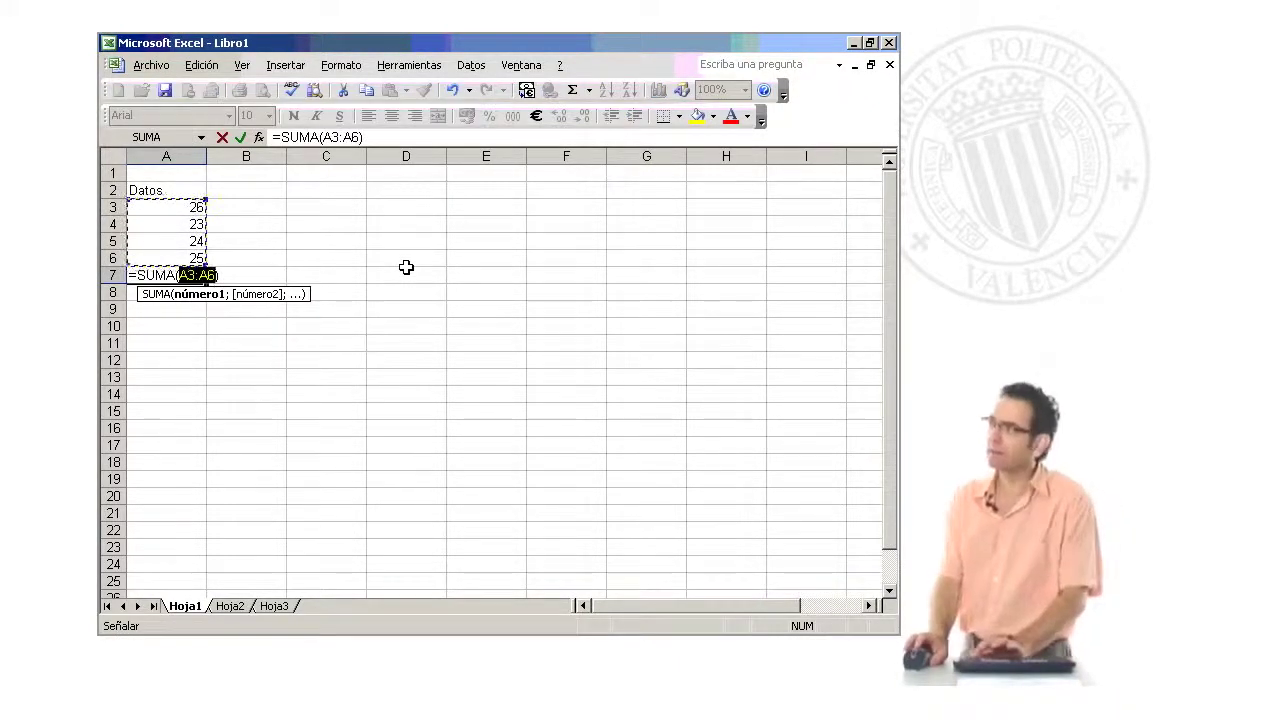
key(Return)
Try moving the value in A3 to B3 to test the range in the A7 SUMA formula, and undo the move
click(196, 207)
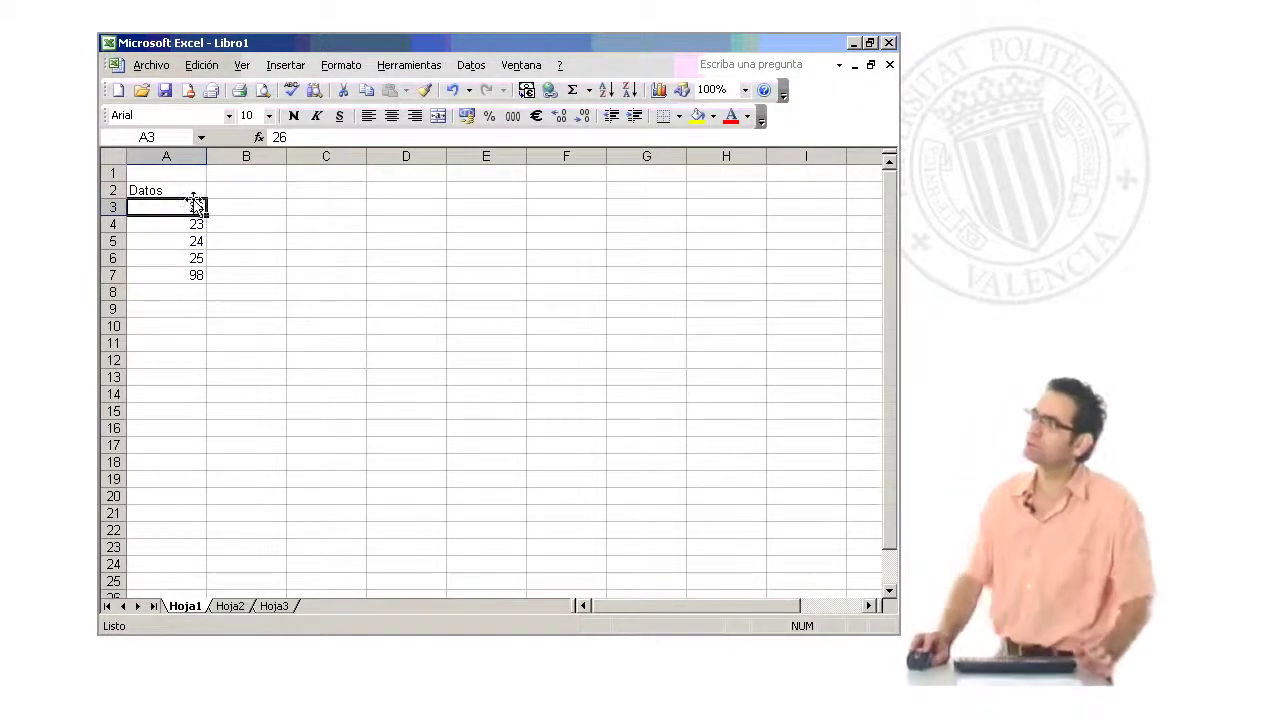
drag(197, 205, 280, 205)
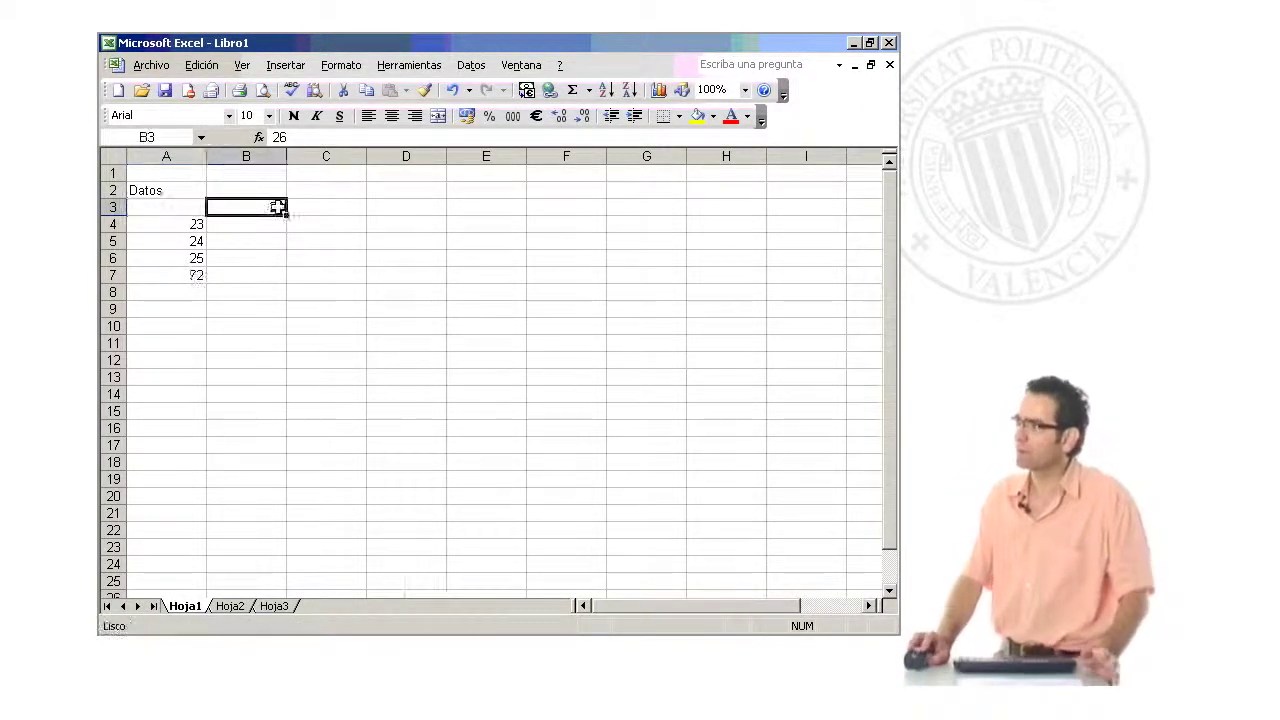
click(190, 273)
click(316, 137)
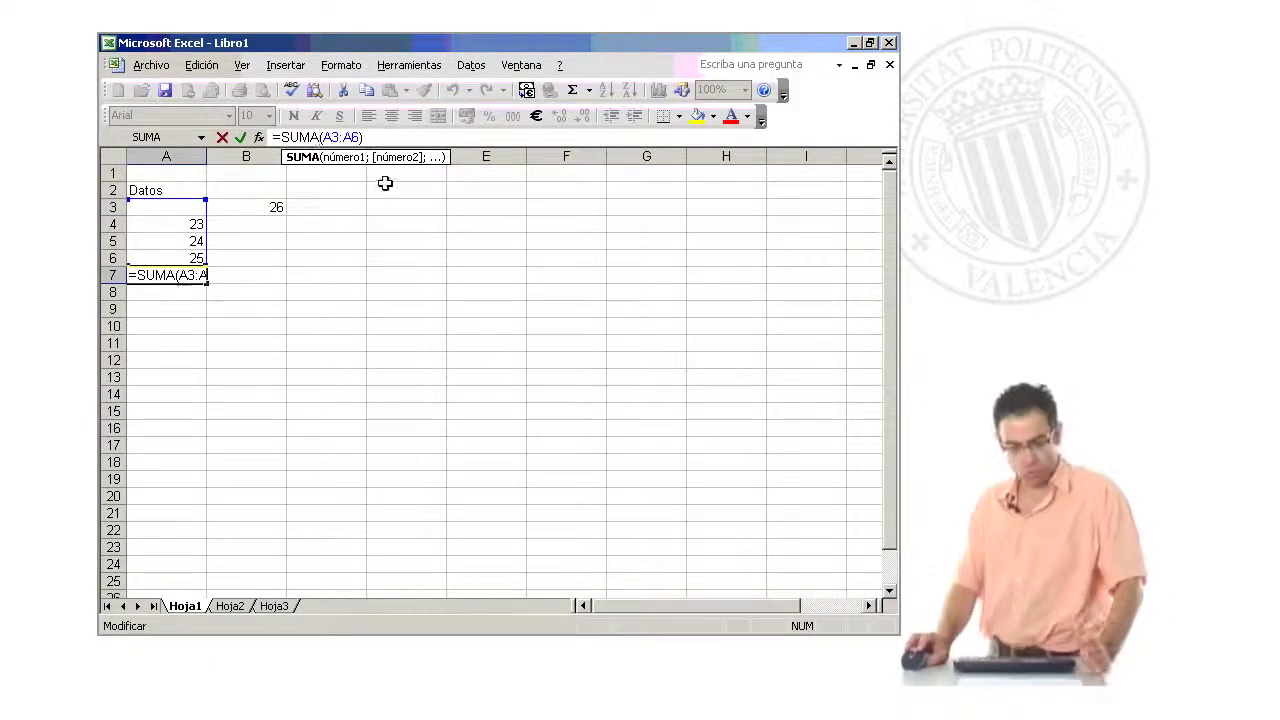
key(Escape)
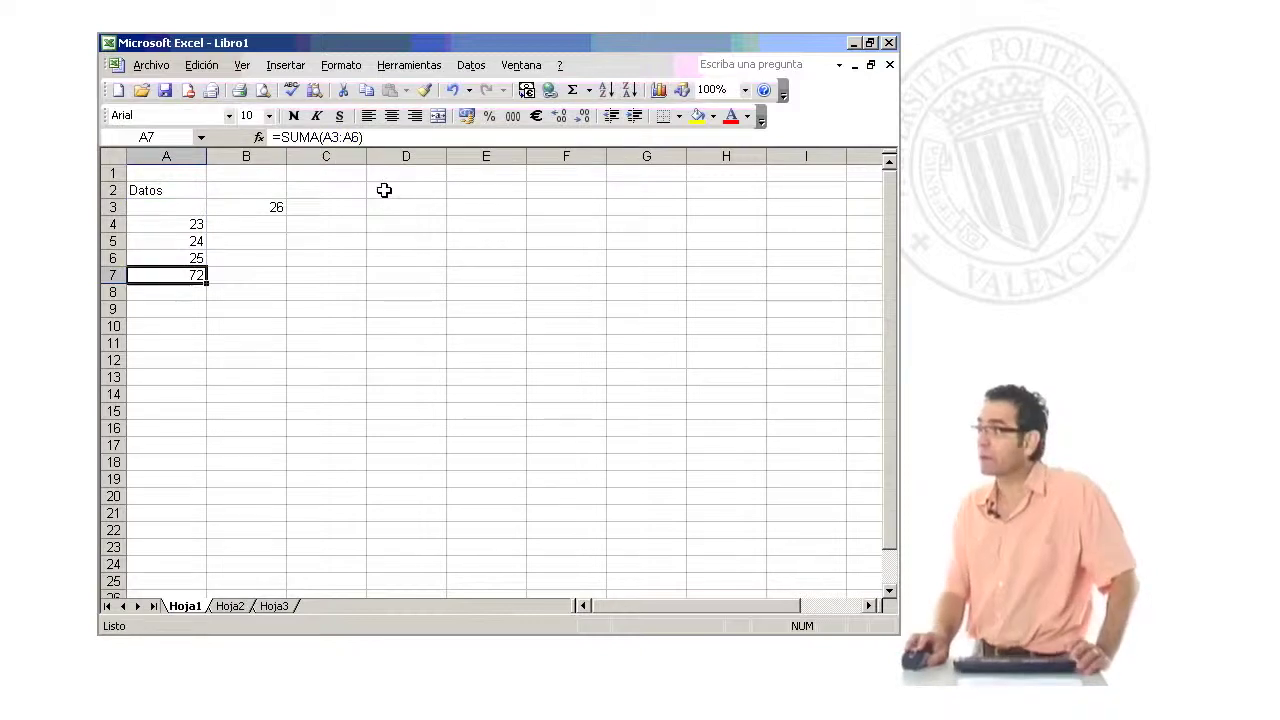
click(453, 90)
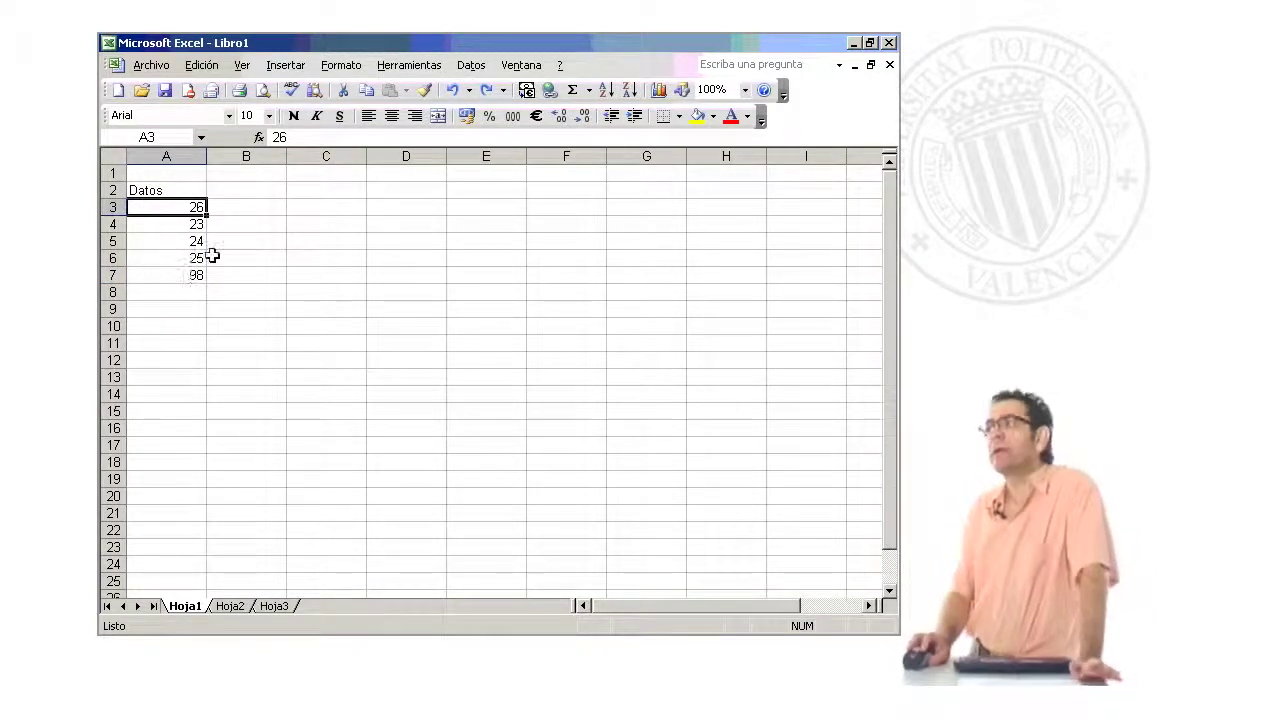
Insert a blank row above row 5, inside the range summed by the SUMA formula
click(112, 241)
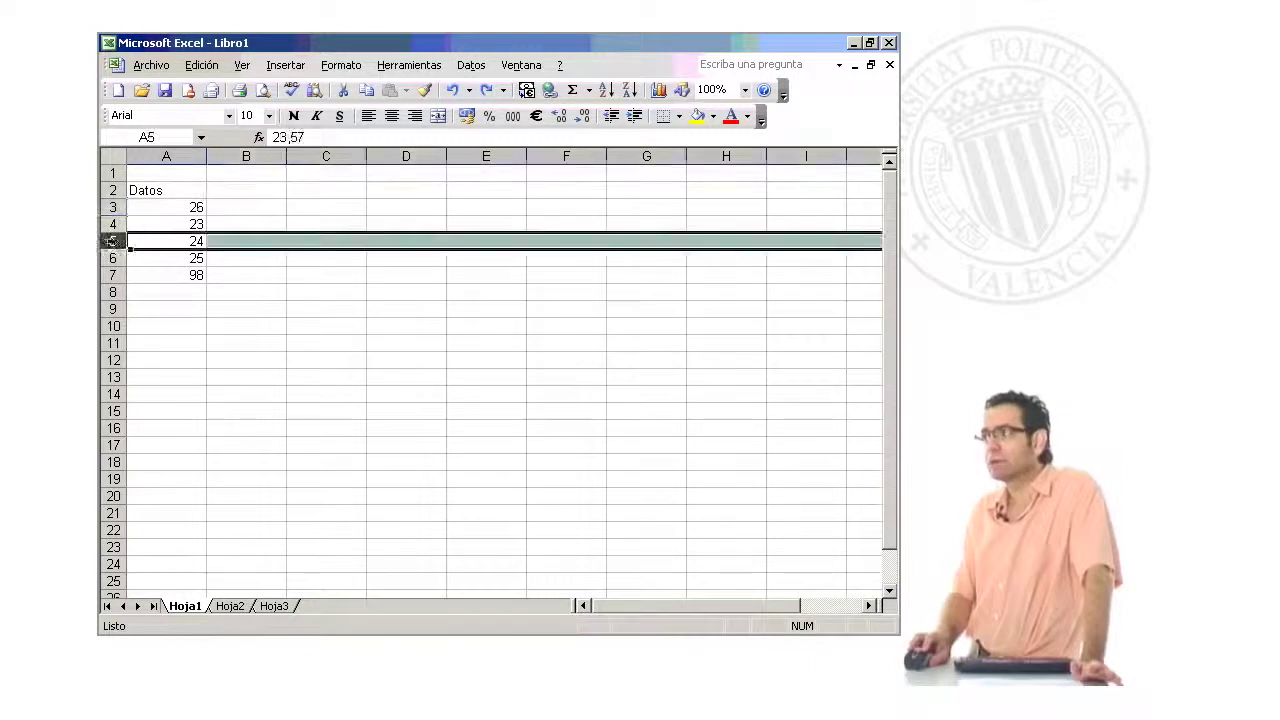
click(285, 65)
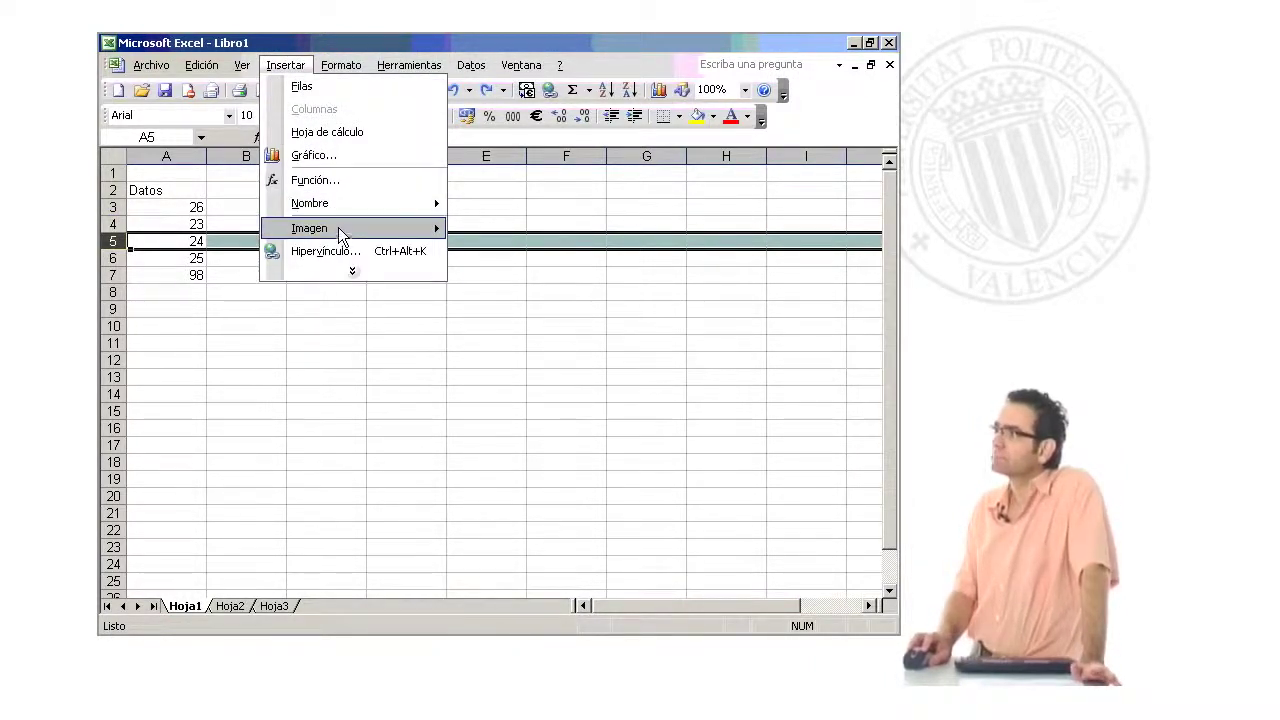
click(323, 88)
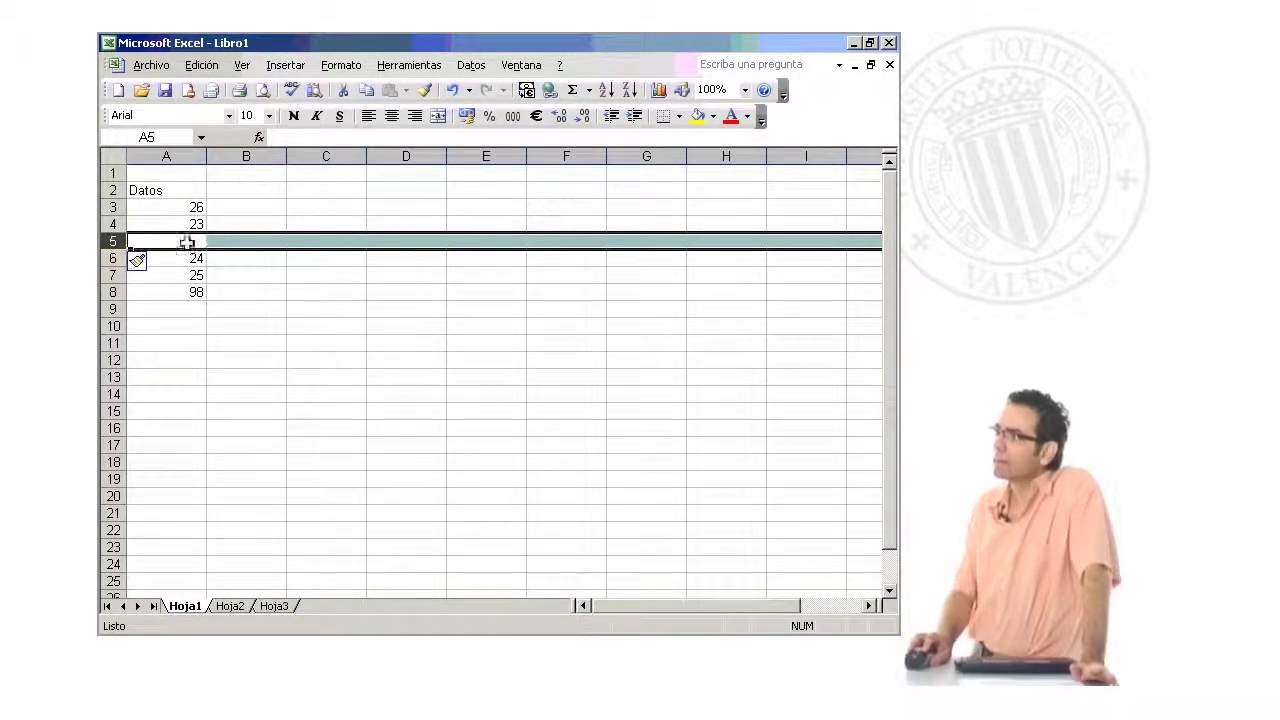
Apply italic formatting to the SUMA total in A8
click(182, 290)
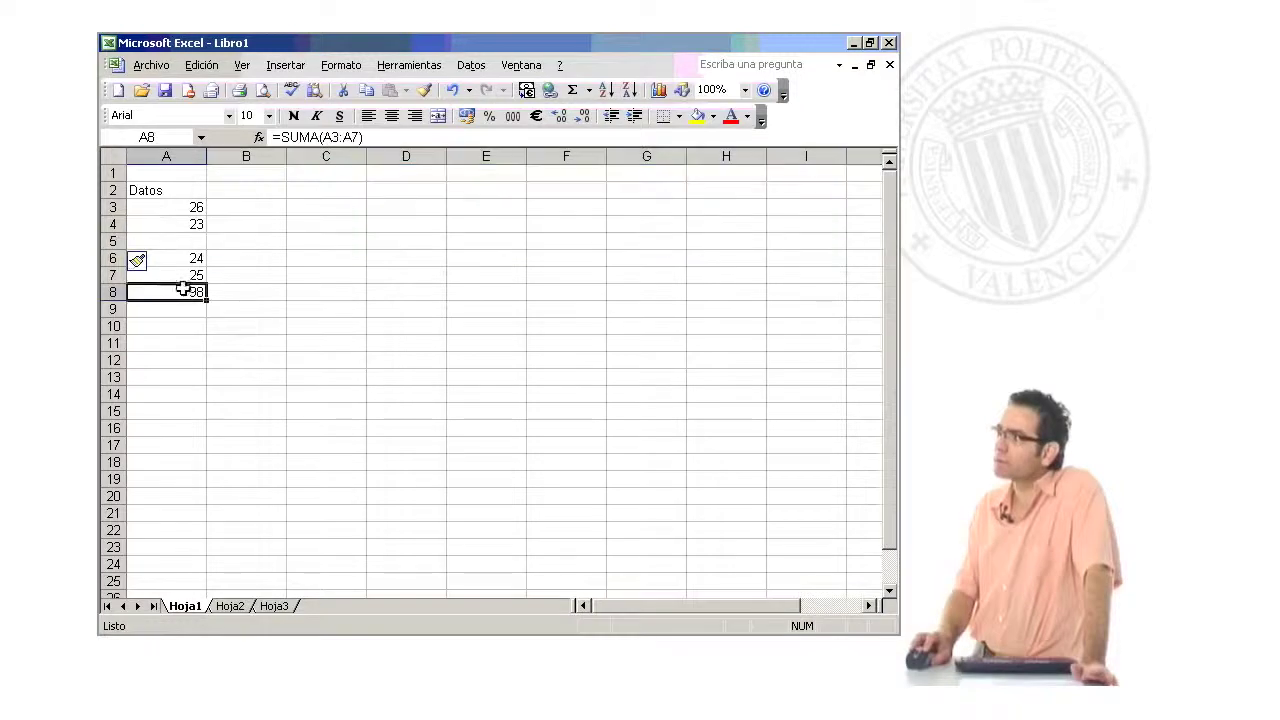
click(316, 115)
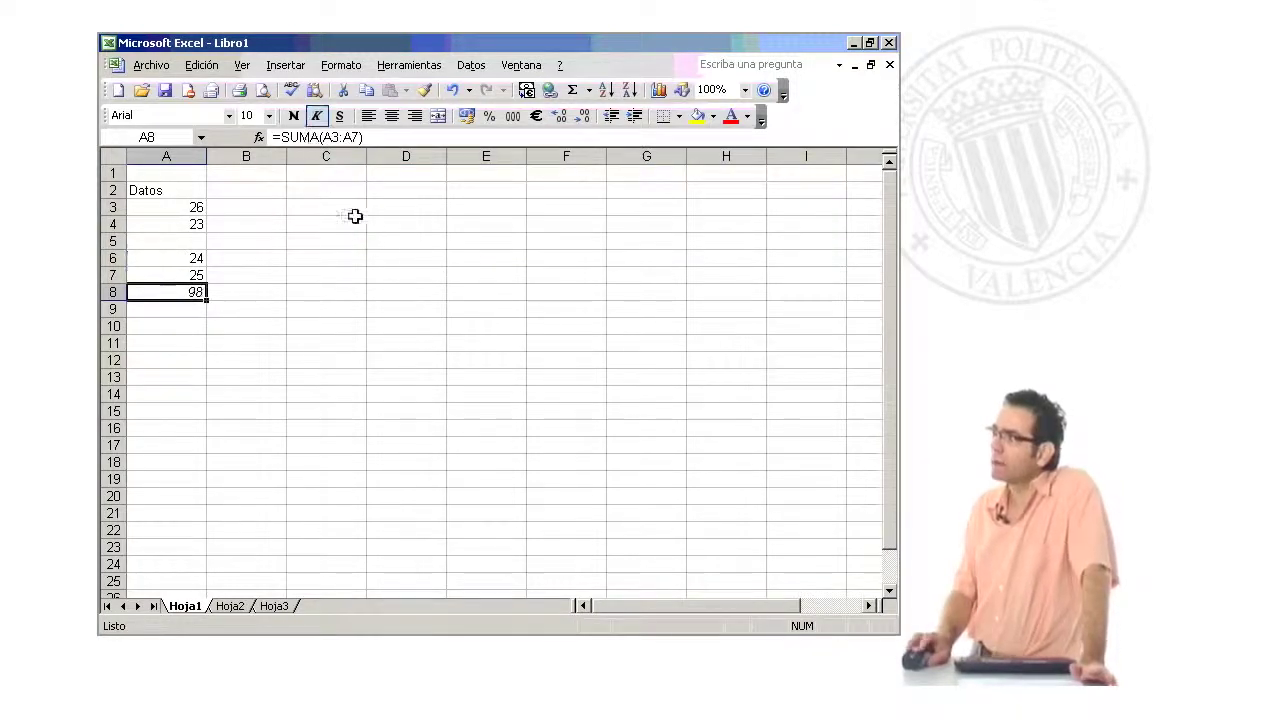
click(318, 179)
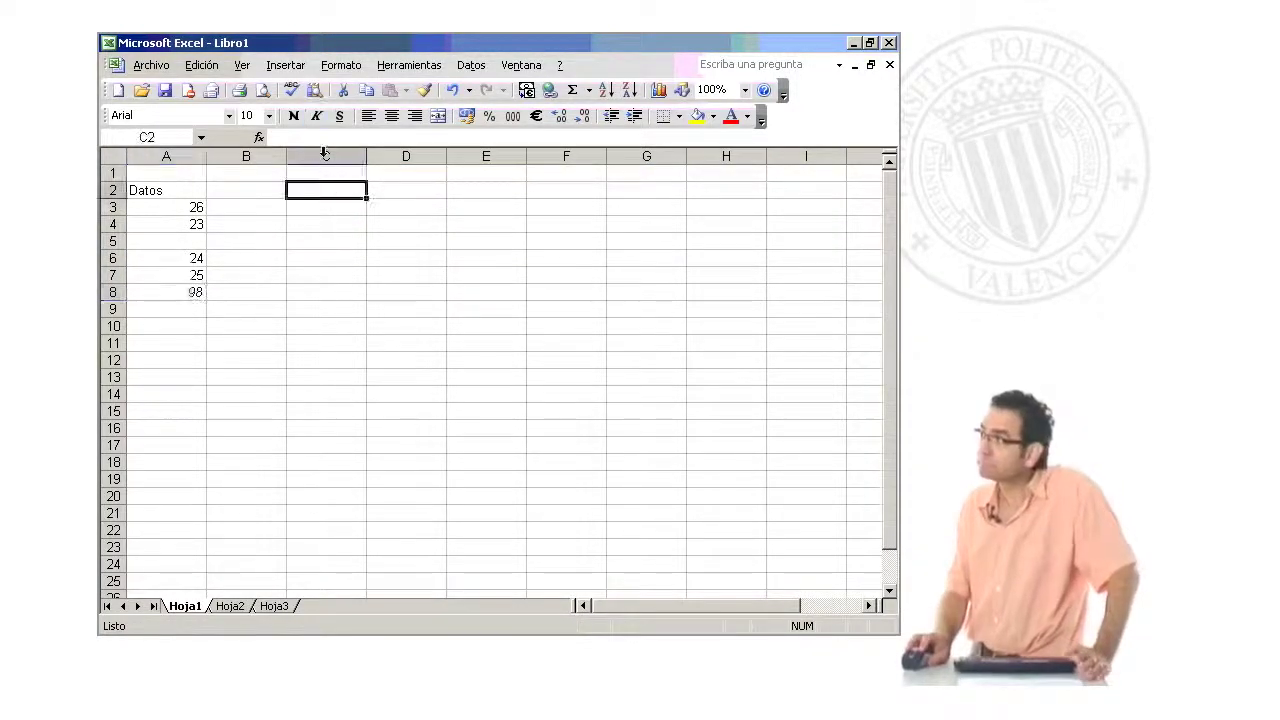
Inspect the cell range referenced by the SUMA formula in A8, leaving the formula unedited
click(192, 292)
click(296, 136)
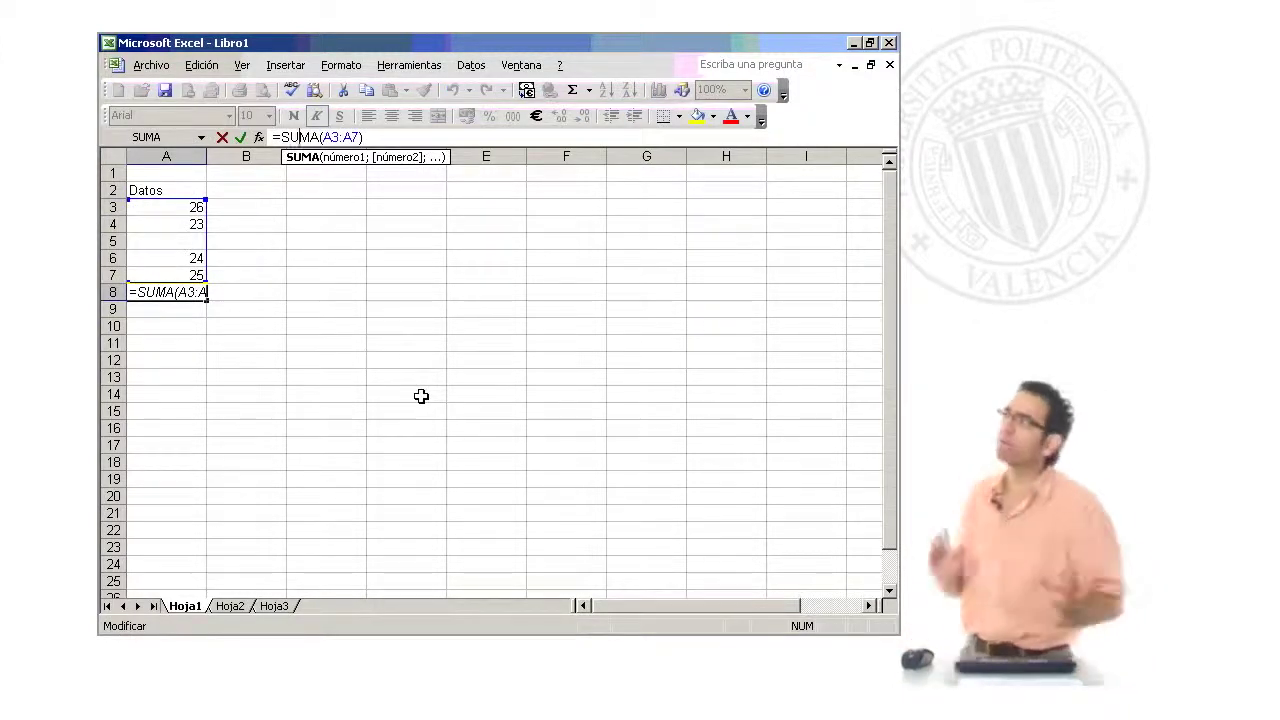
click(329, 137)
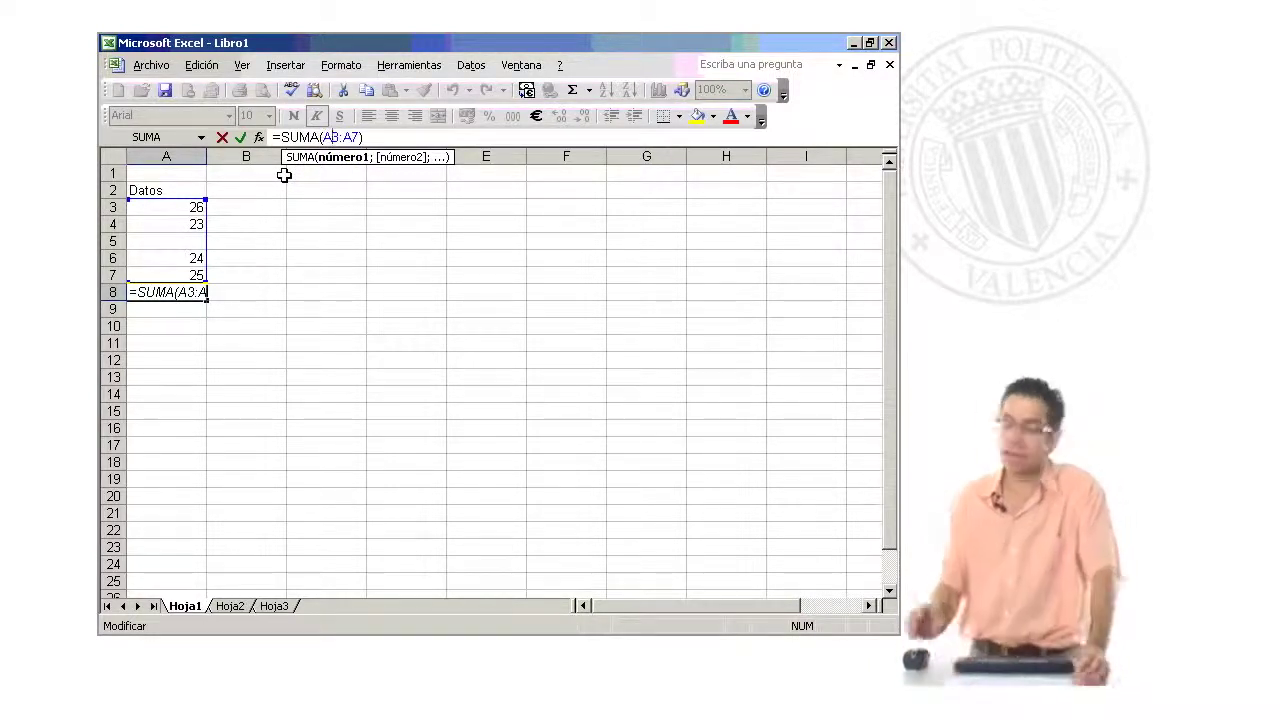
click(266, 252)
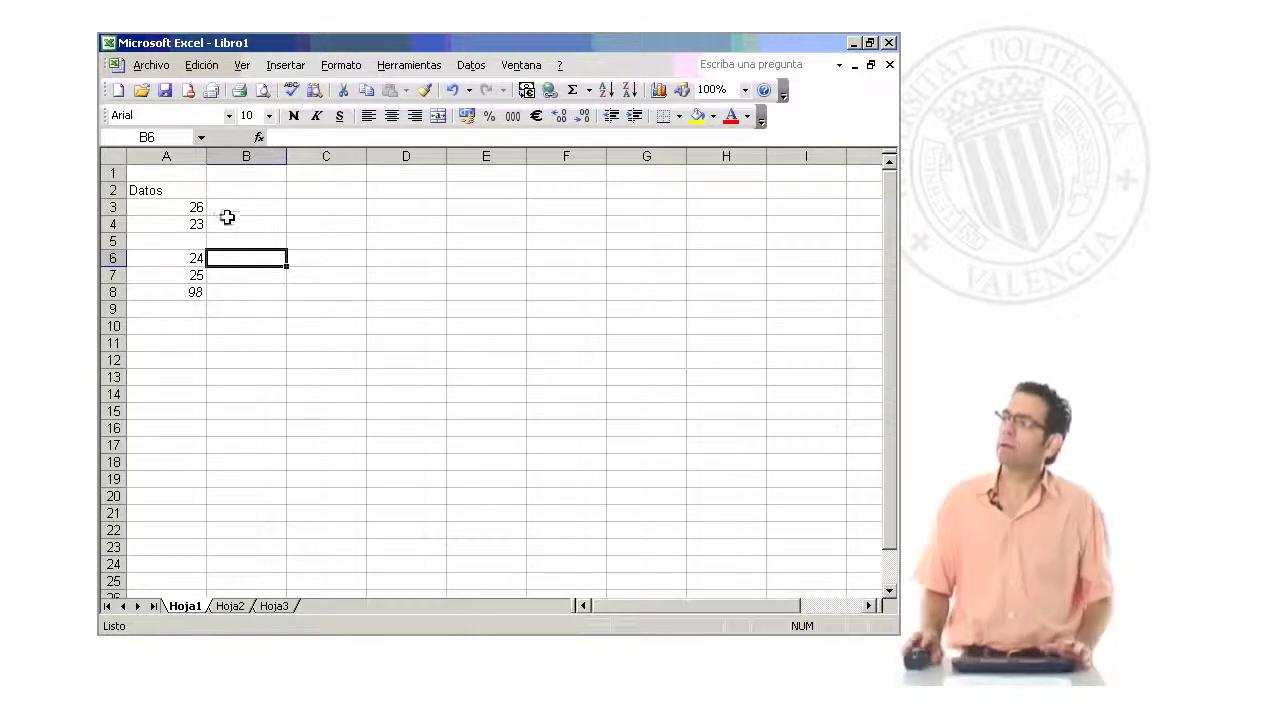
click(182, 292)
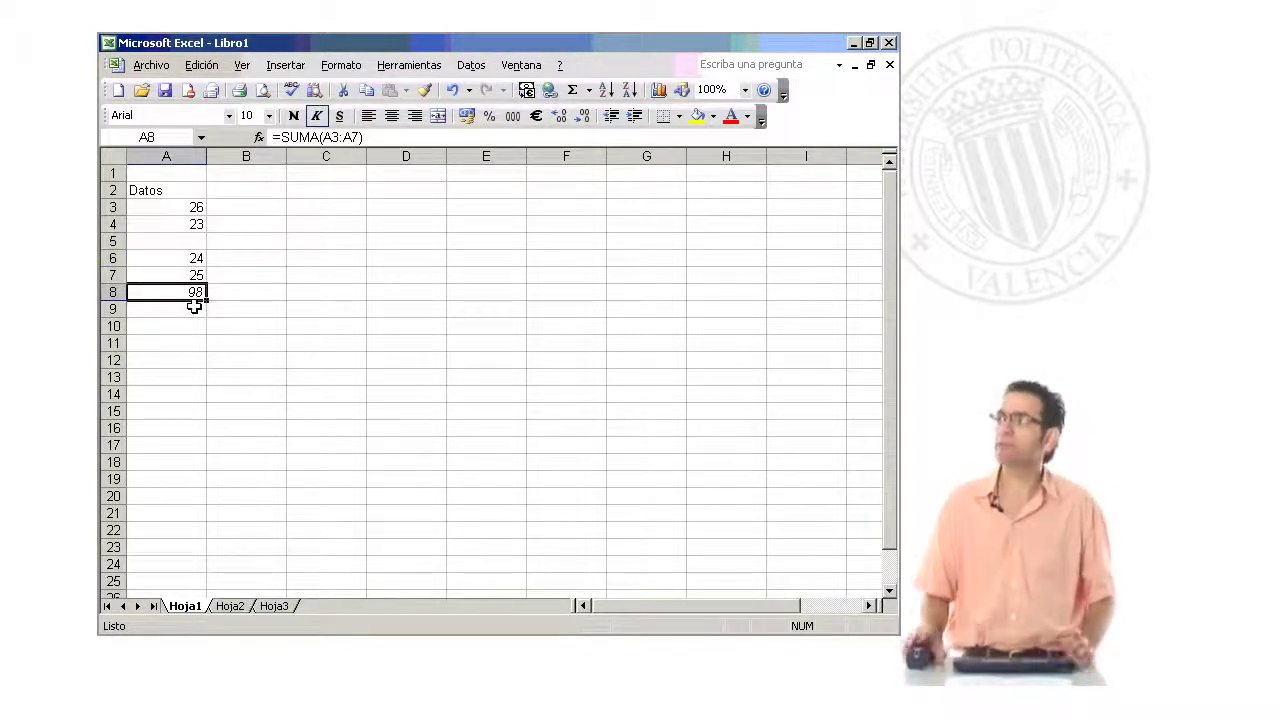